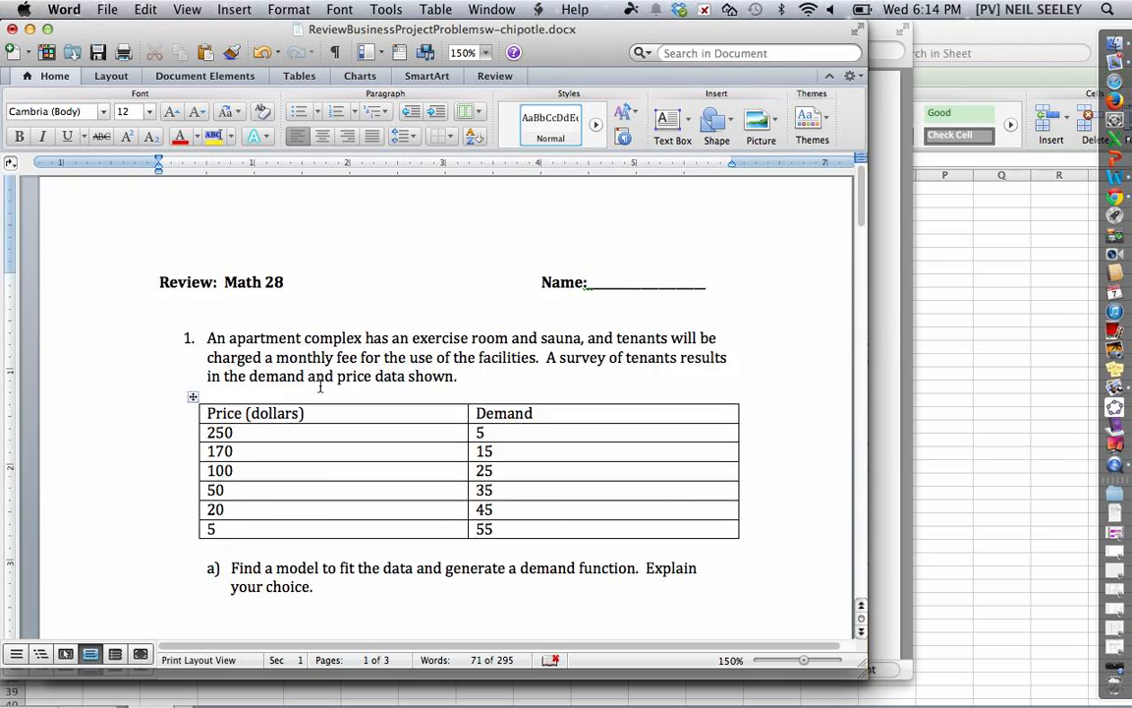
Copy the Actual Price chart from the Excel workbook and paste it under question a) in the Word document.
scroll(321, 385, up, 2)
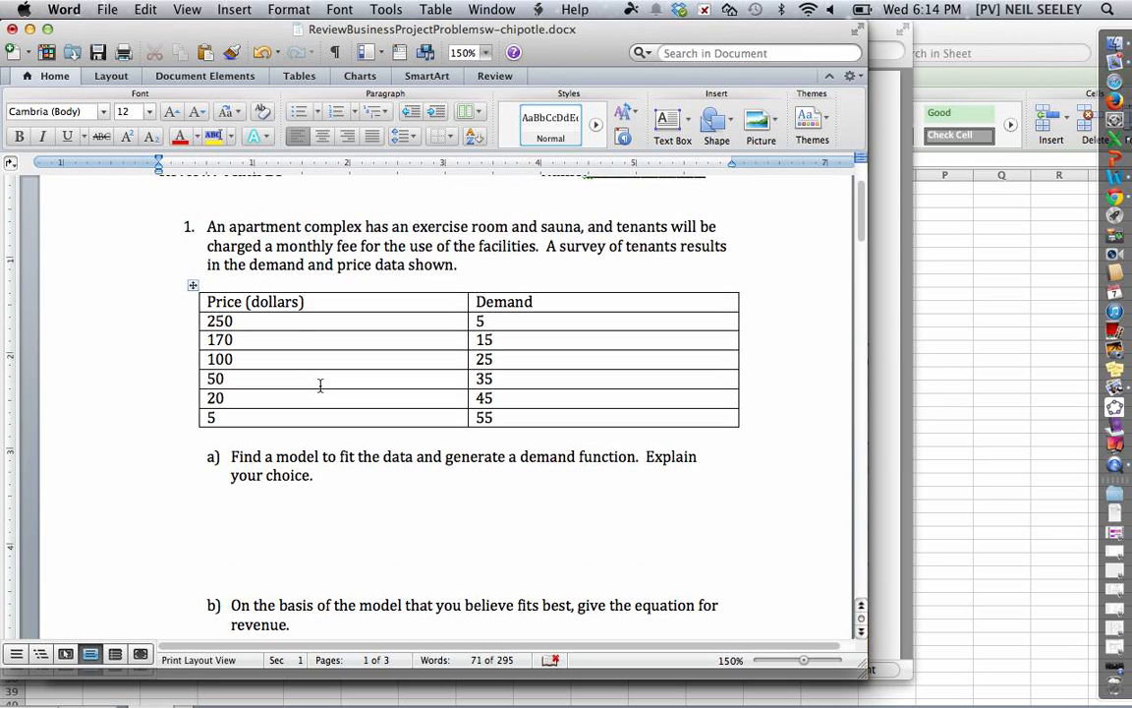
click(239, 518)
scroll(238, 518, up, 2)
scroll(239, 518, down, 3)
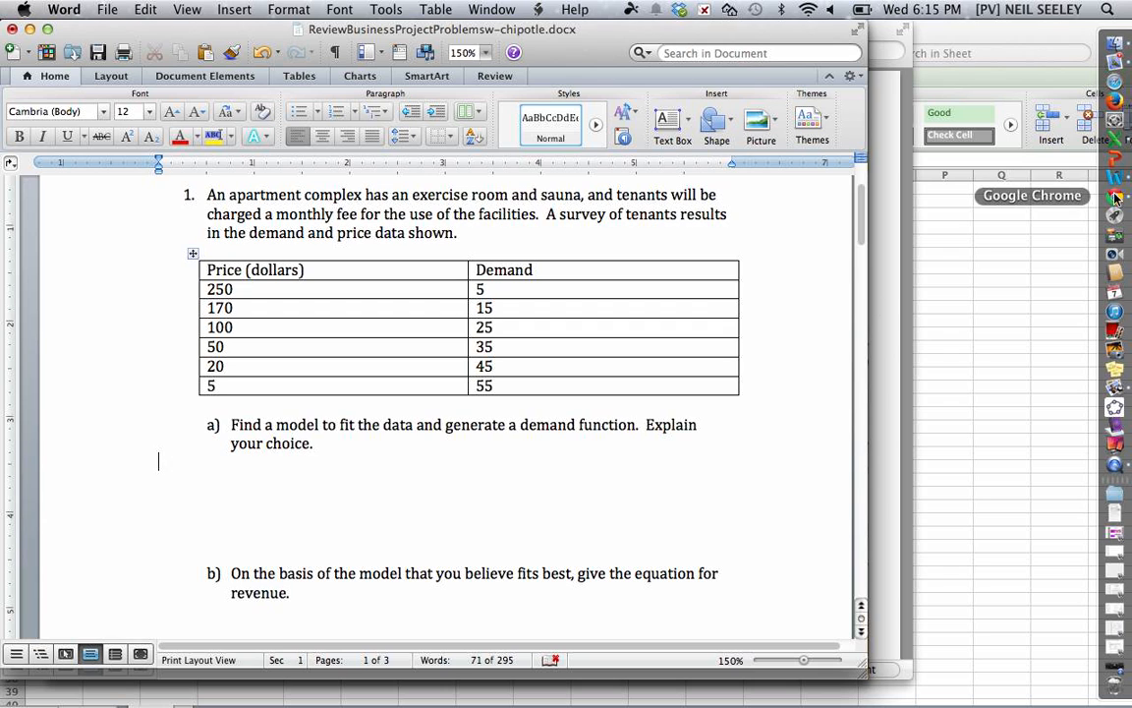
click(1118, 146)
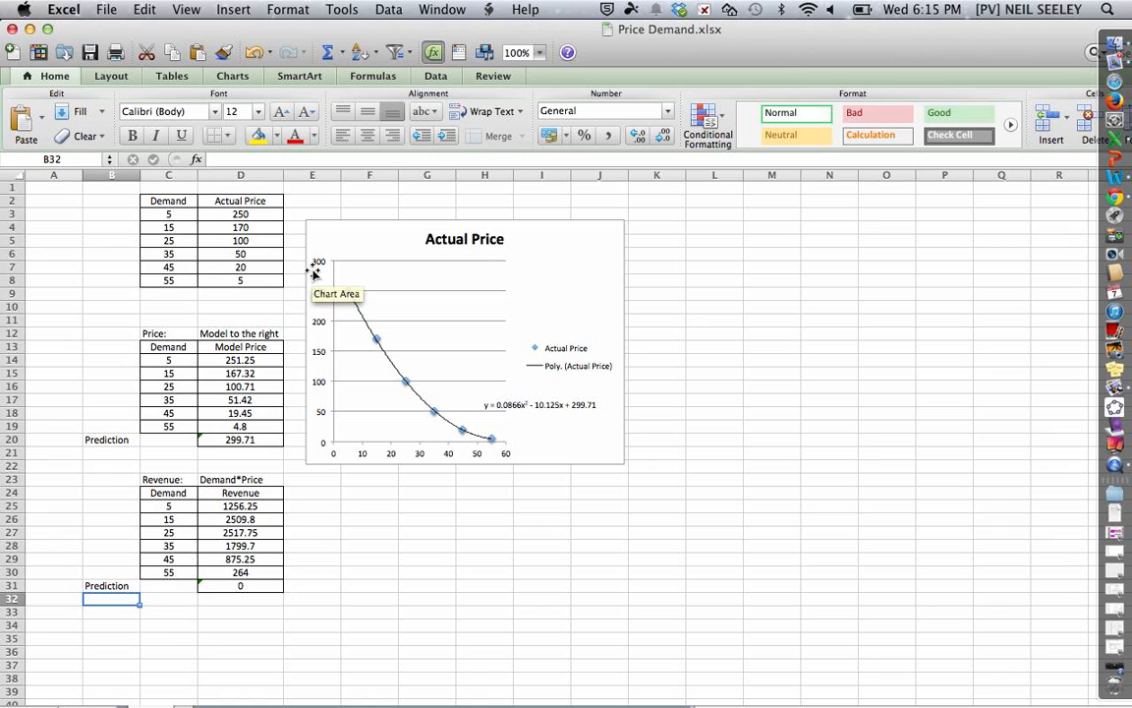
click(522, 410)
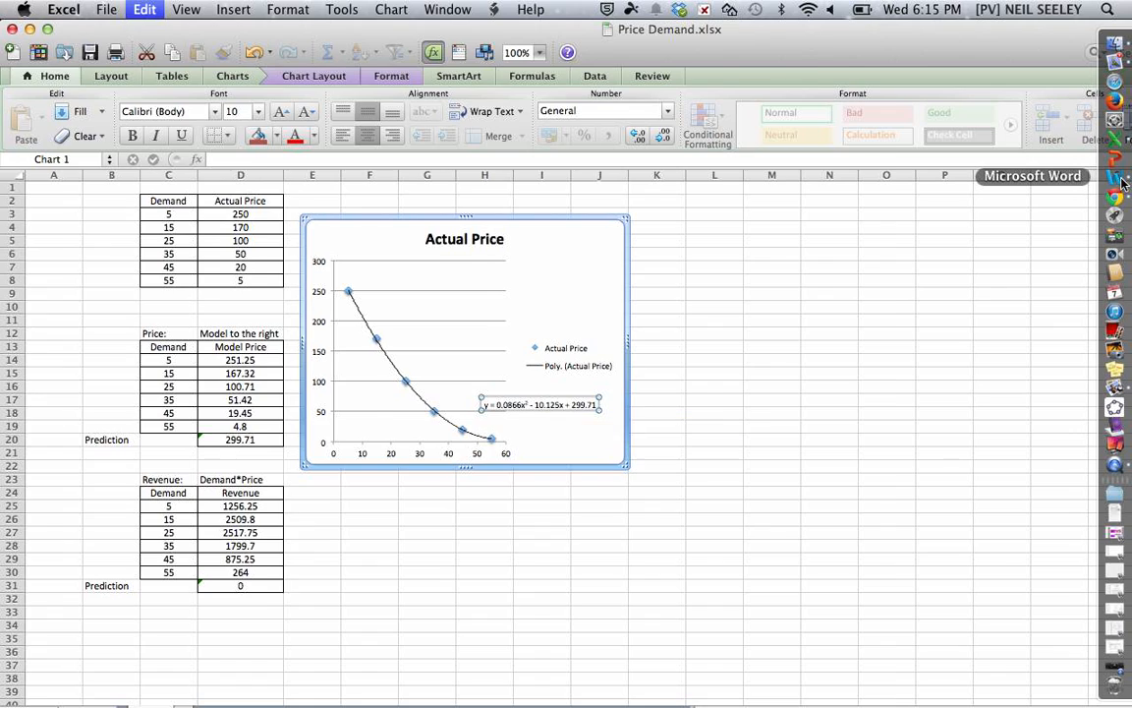
click(1114, 254)
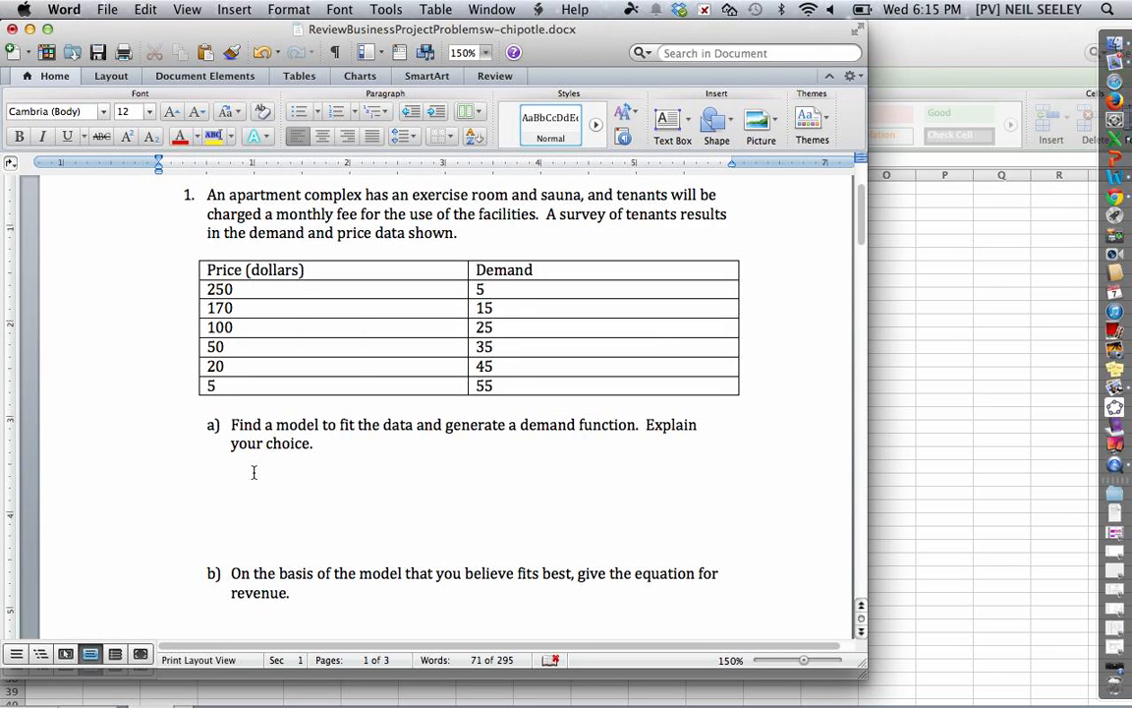
key(super+v)
click(862, 9)
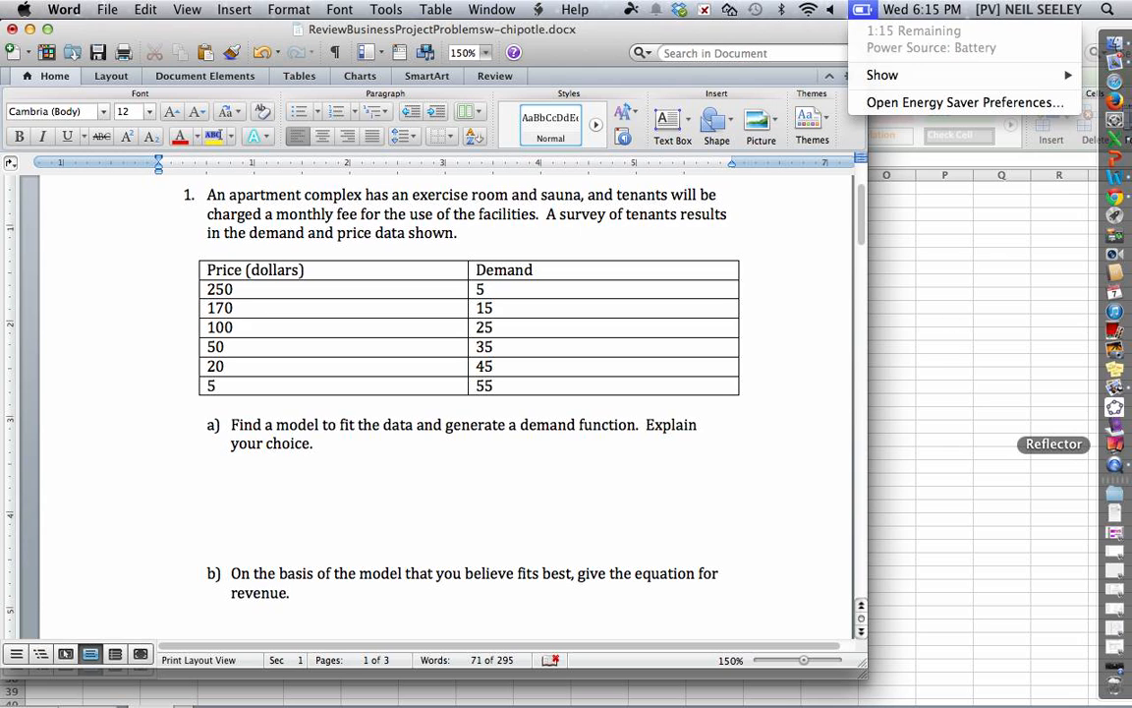
click(1113, 671)
key(super+v)
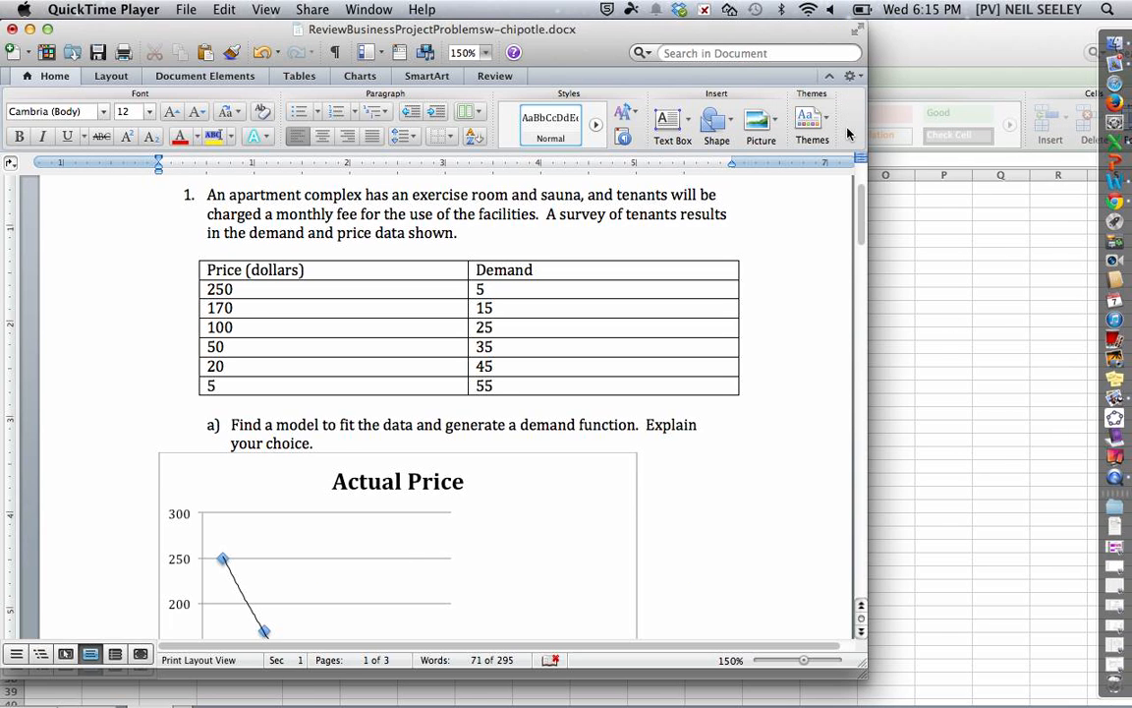
scroll(357, 408, down, 5)
scroll(222, 391, down, 6)
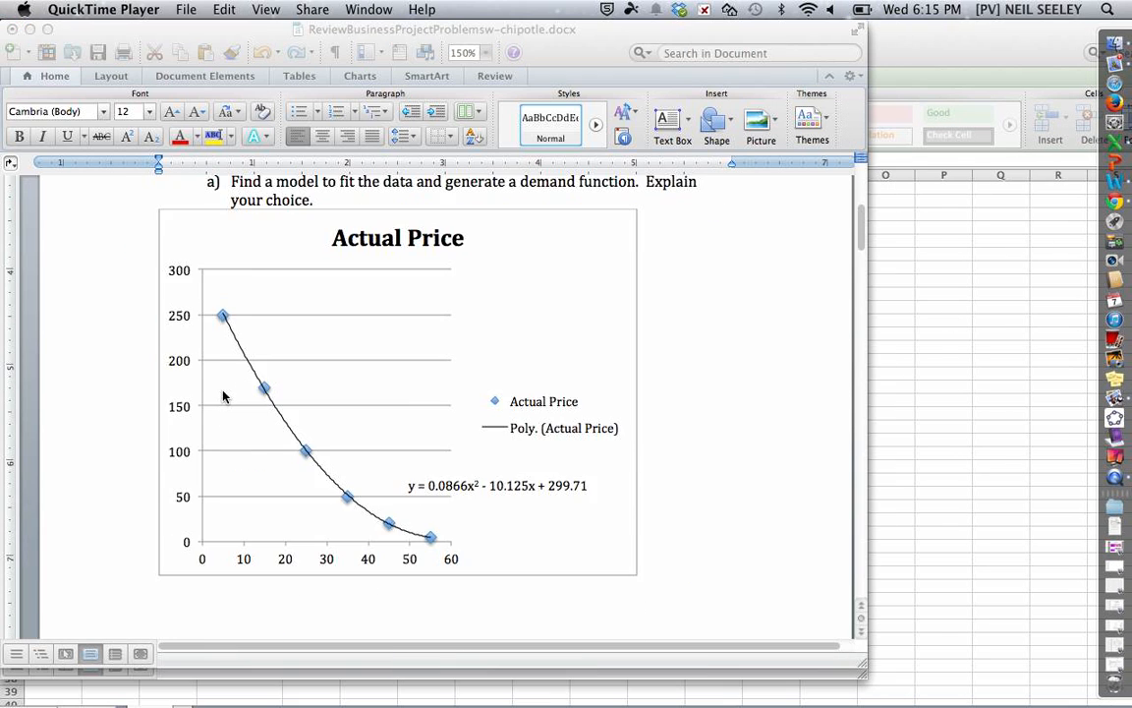
Shift the trendline equation label slightly to the right within the pasted Actual Price chart.
scroll(360, 321, up, 4)
scroll(362, 321, down, 4)
click(472, 310)
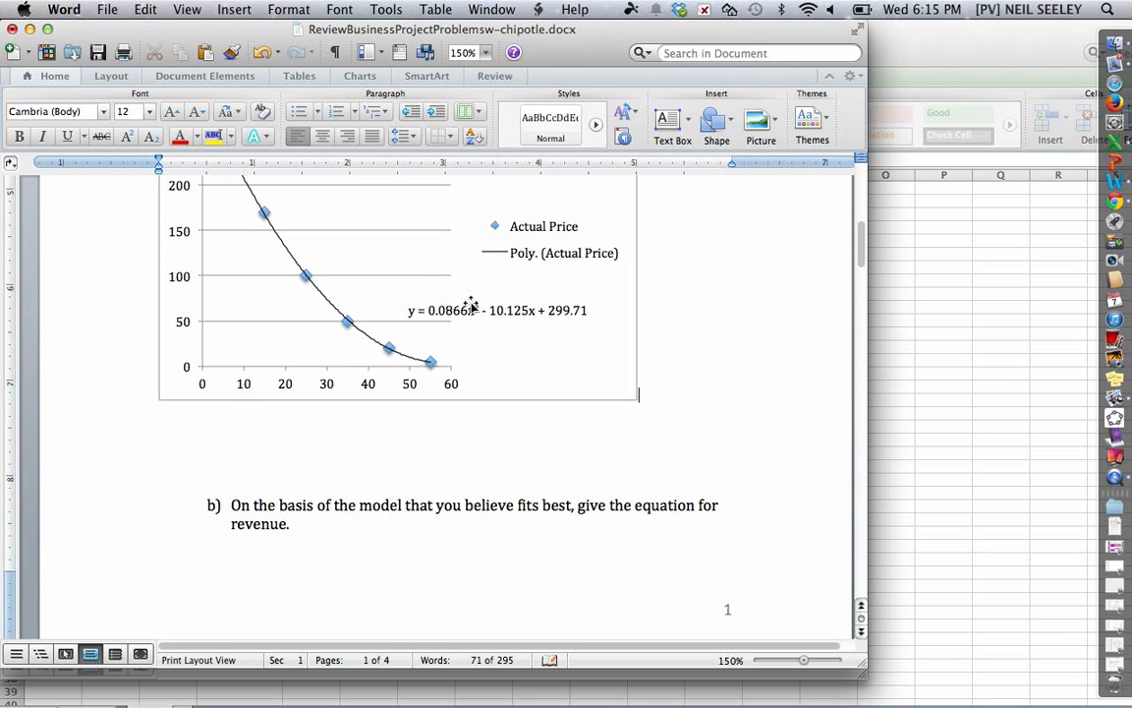
scroll(545, 319, up, 5)
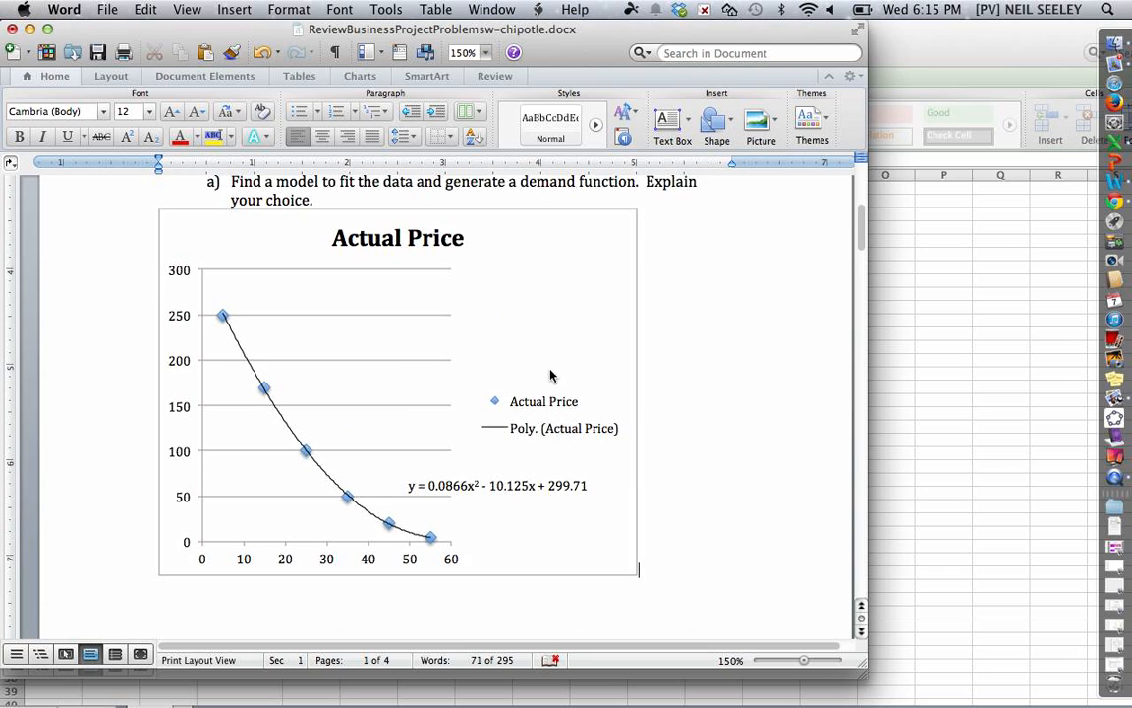
click(459, 494)
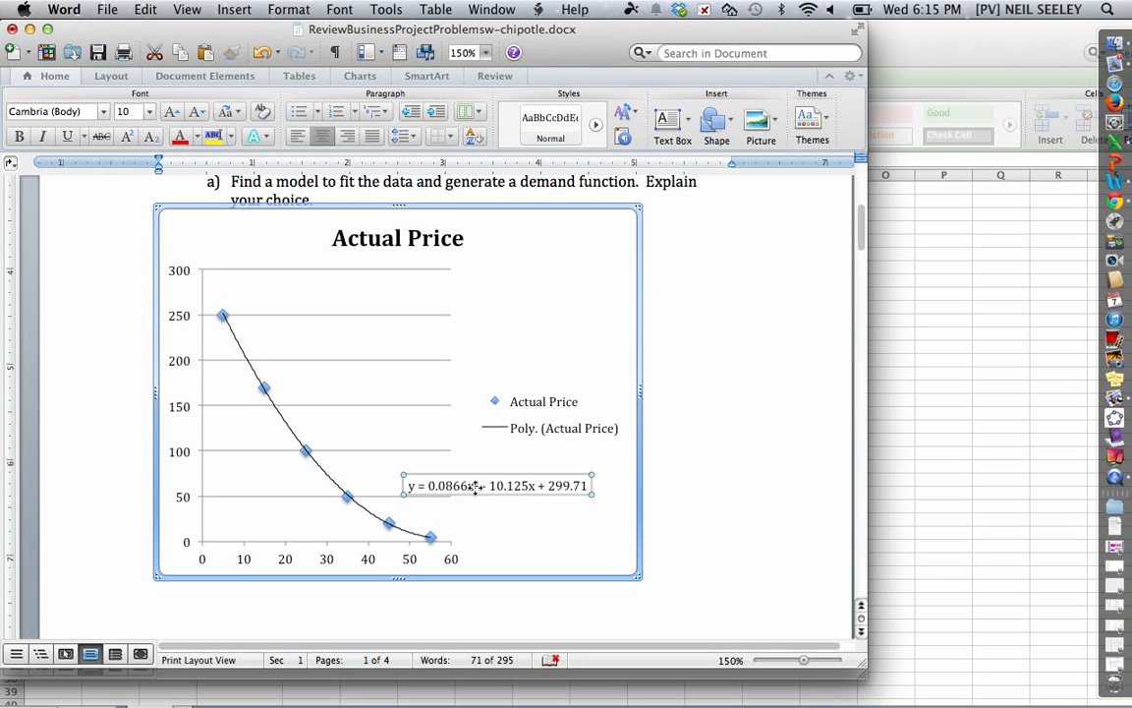
drag(459, 494, 476, 491)
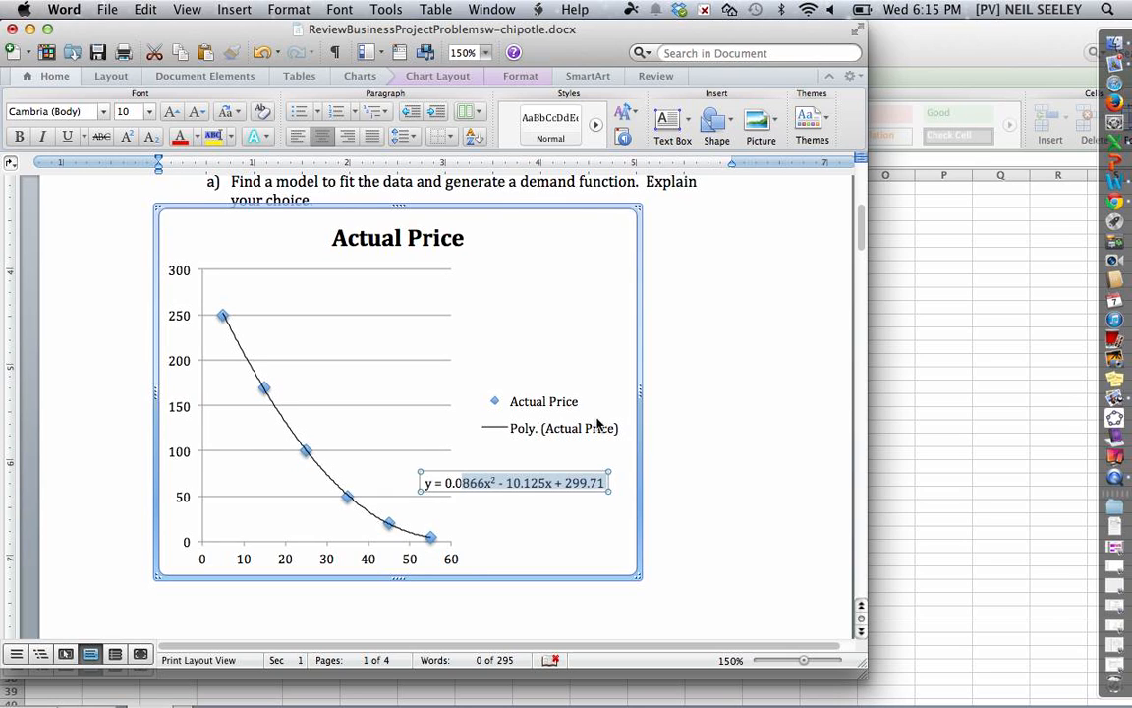
click(444, 451)
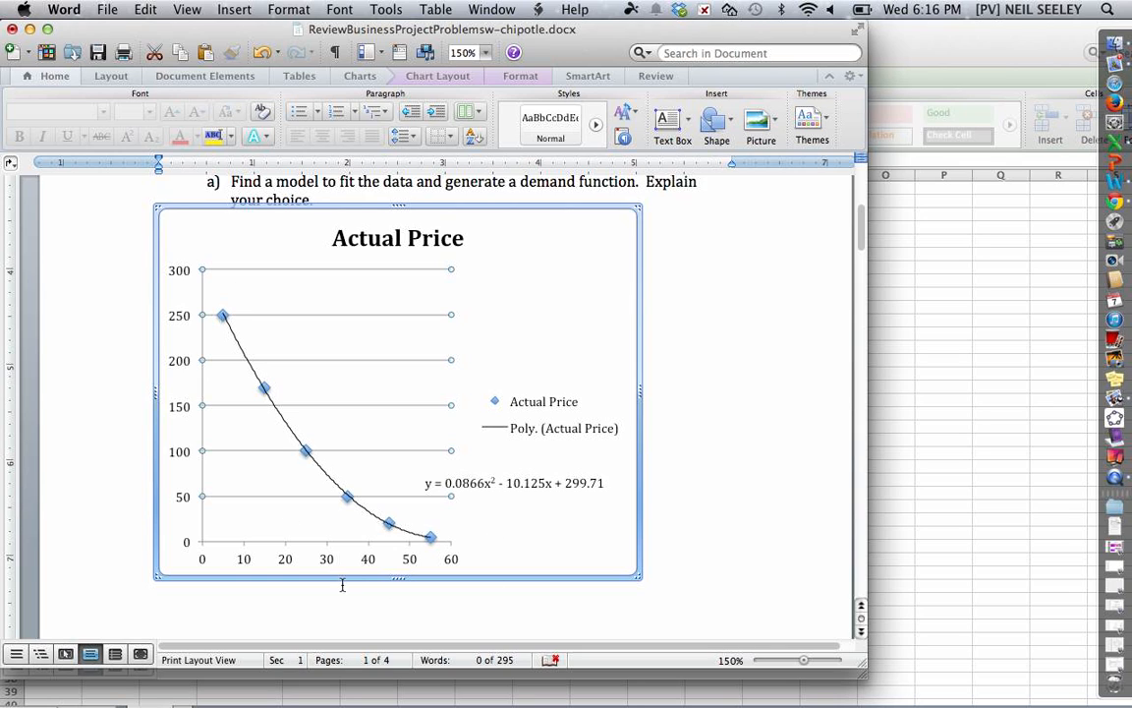
Write "I chose this model because it was a balance of simplicity with goodness of fit!" beneath the chart.
click(266, 593)
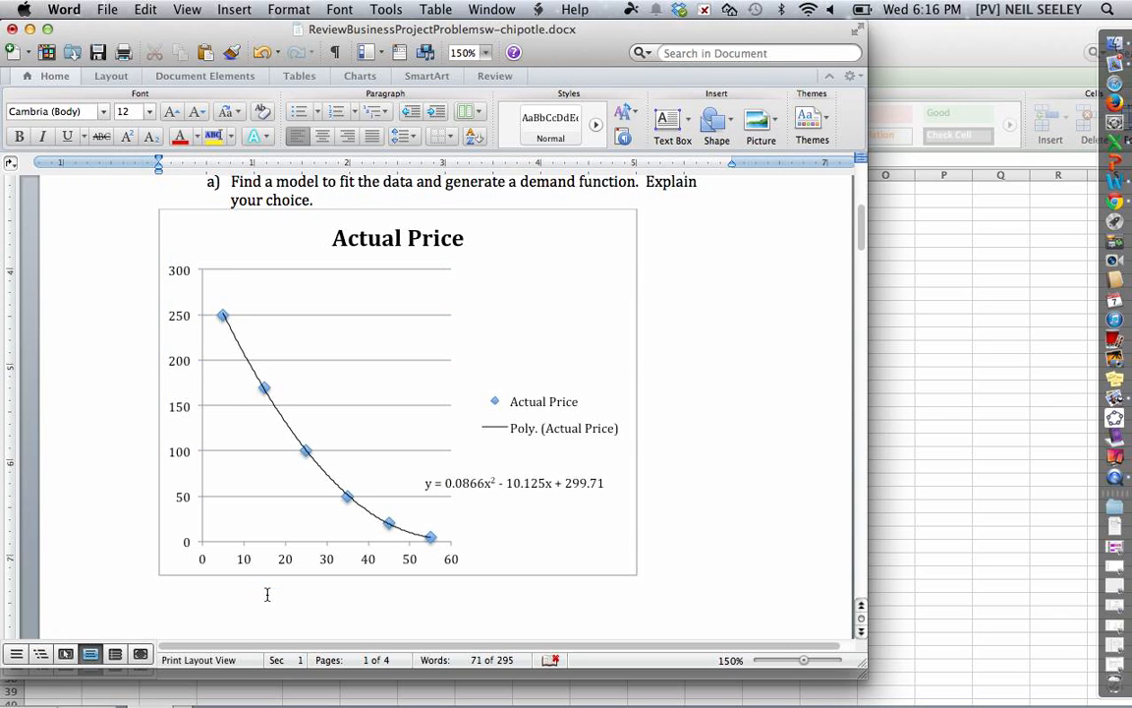
text(I chose this mo)
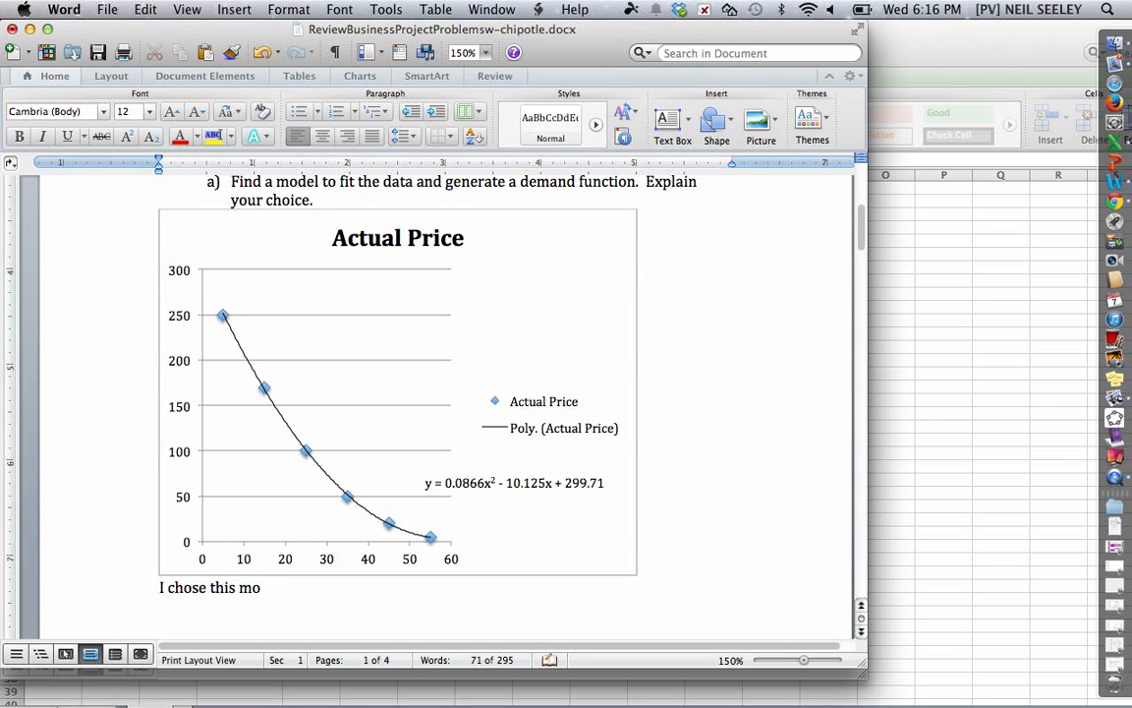
text(del because i)
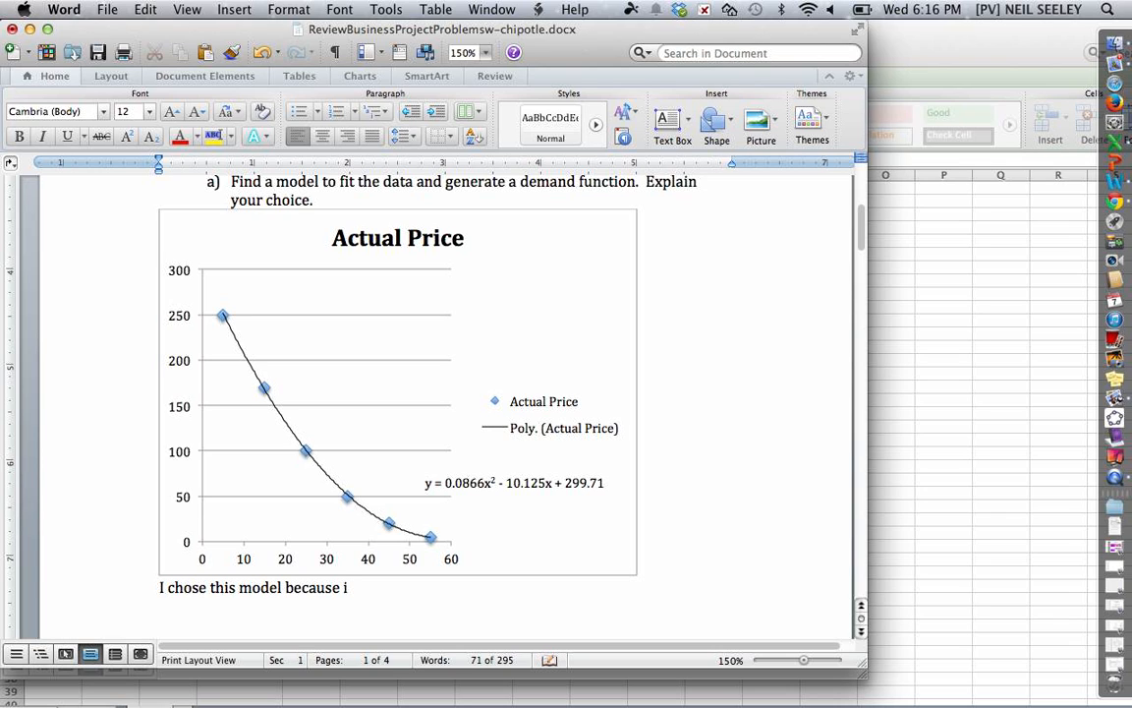
text(t was a balance)
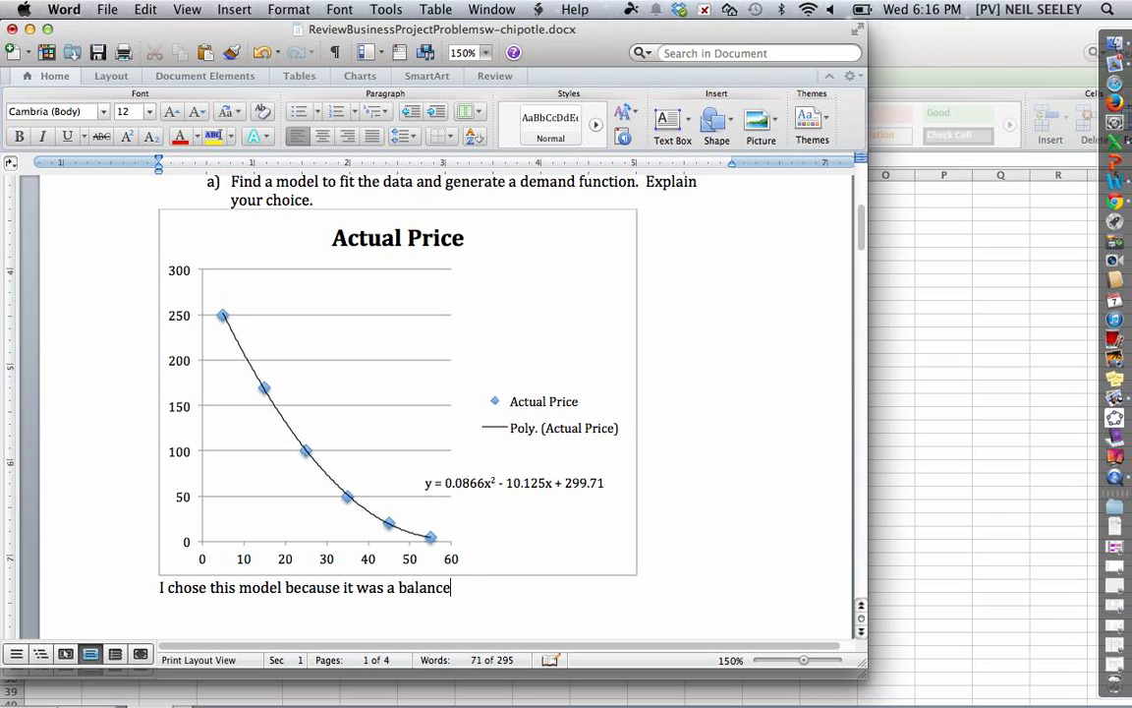
text( of simplici)
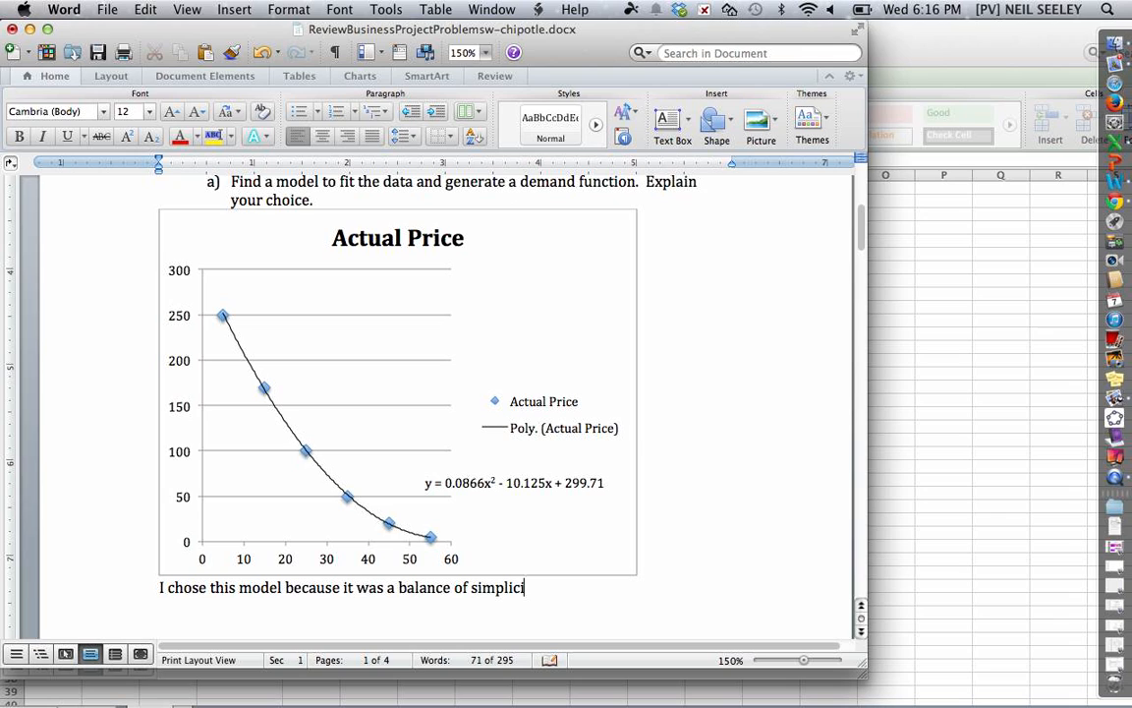
text(ty with c)
text(oodness)
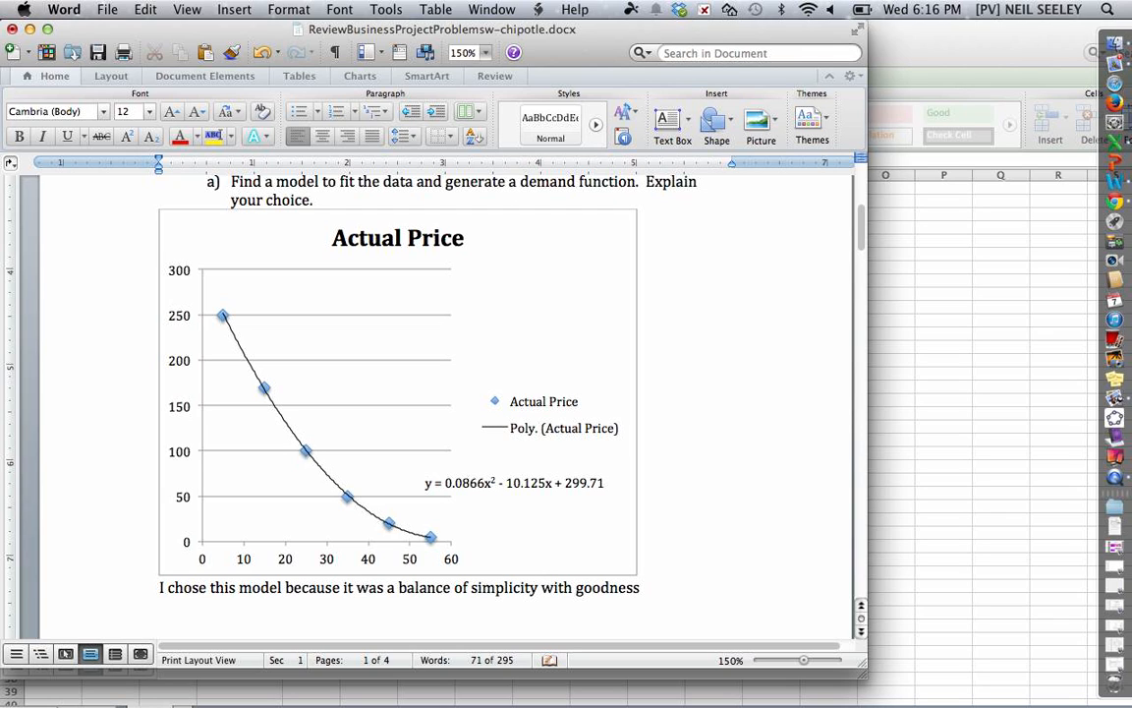
text( of fit)
text(!)
Insert three blank lines above question b) to push it onto the second page.
scroll(479, 397, down, 3)
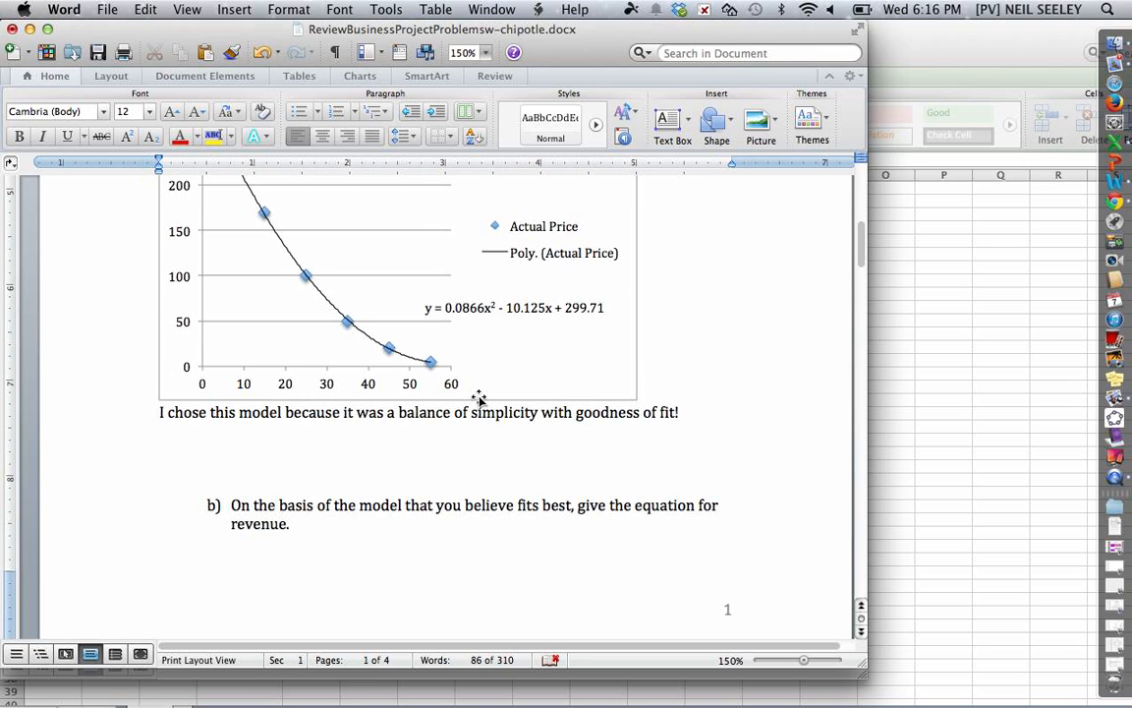
scroll(332, 528, down, 1)
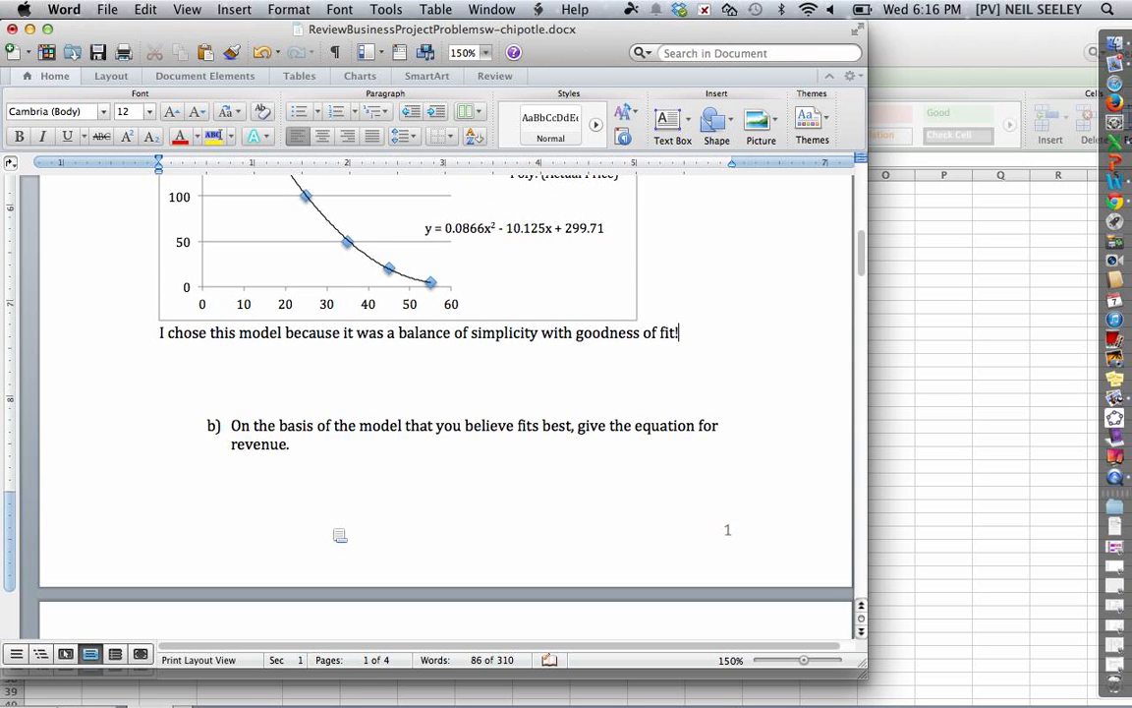
click(335, 393)
key(Return)
key(Return)
key(Return)
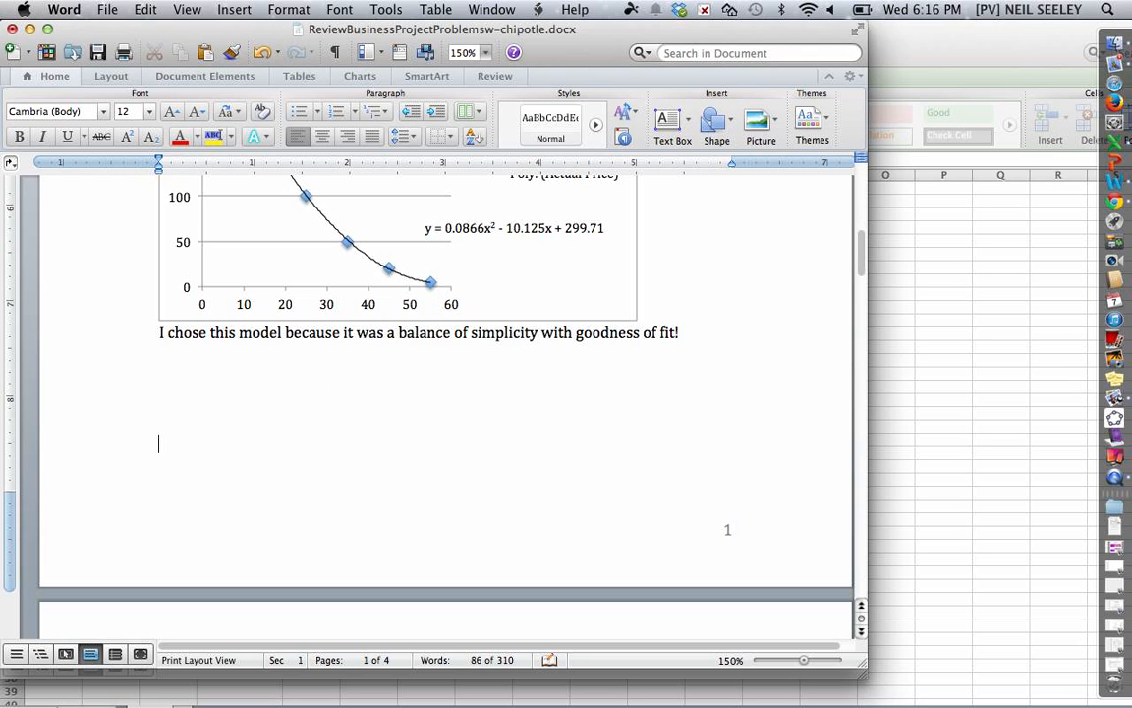
Copy the plaintext of the cubic revenue plot from Wolfram|Alpha in Chrome and paste it beneath question b) in the Word document.
scroll(237, 400, down, 4)
click(279, 411)
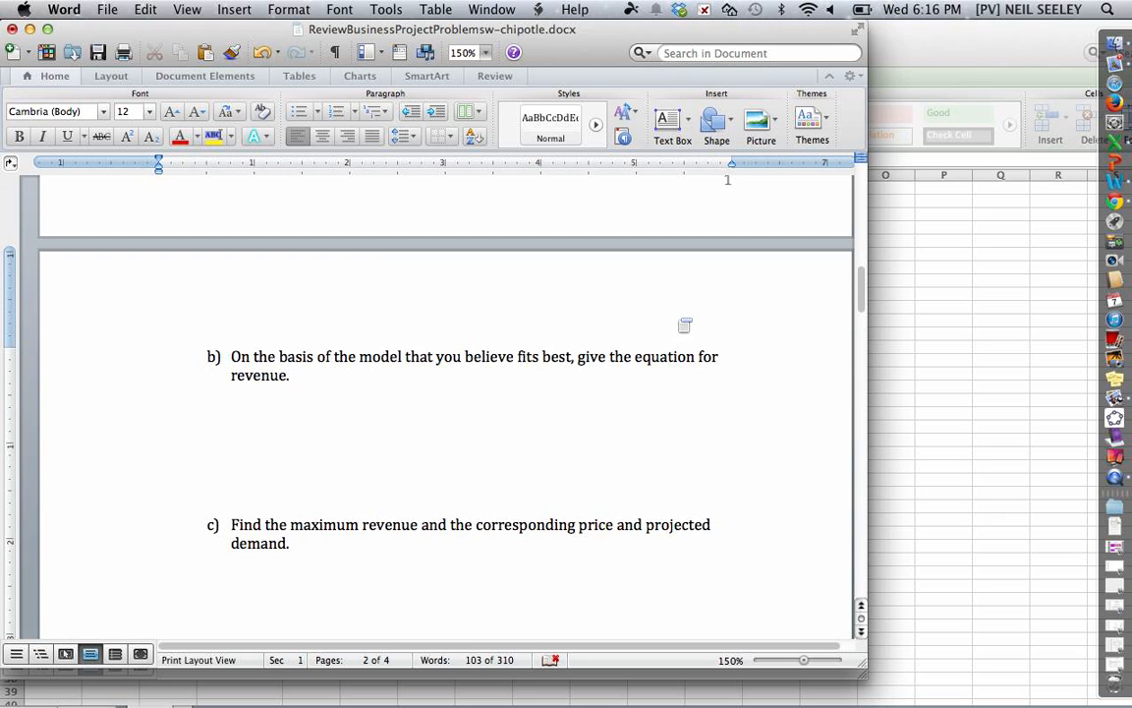
scroll(685, 325, up, 4)
scroll(685, 325, down, 3)
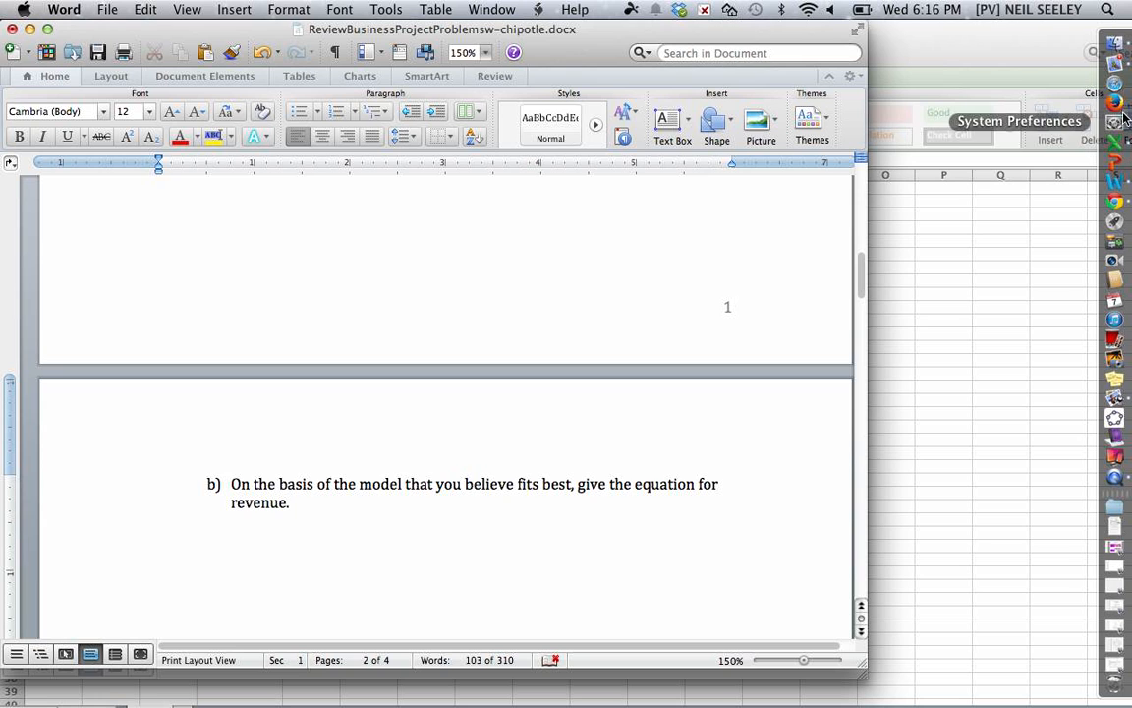
click(1115, 202)
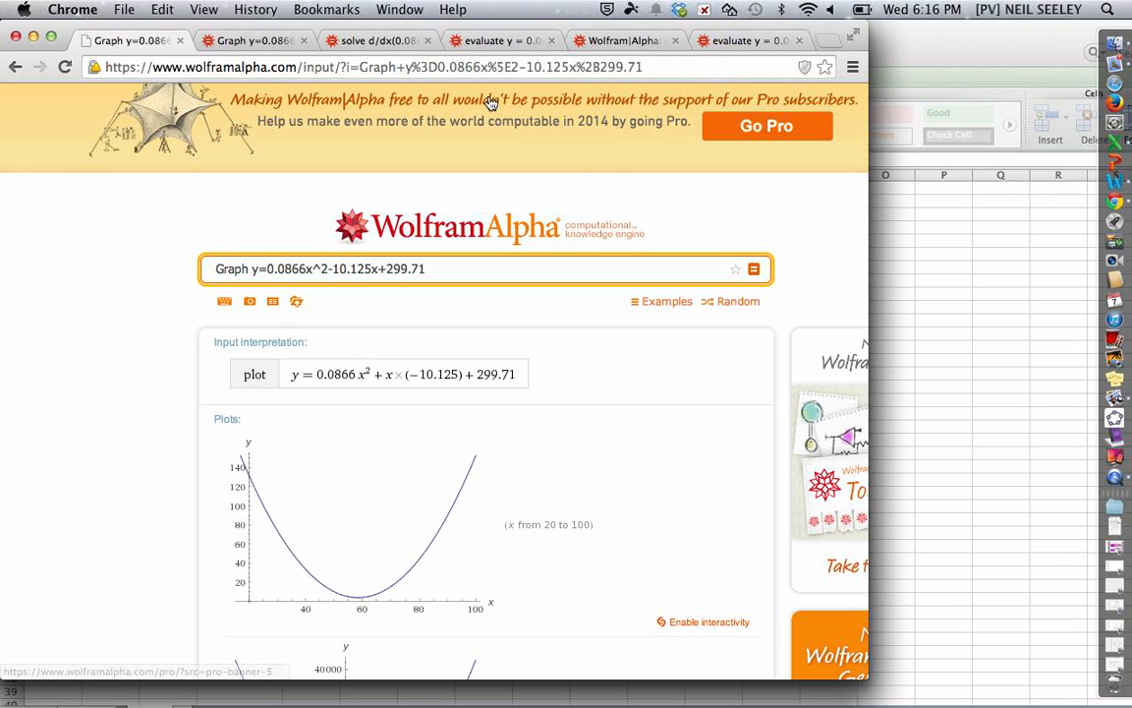
click(264, 40)
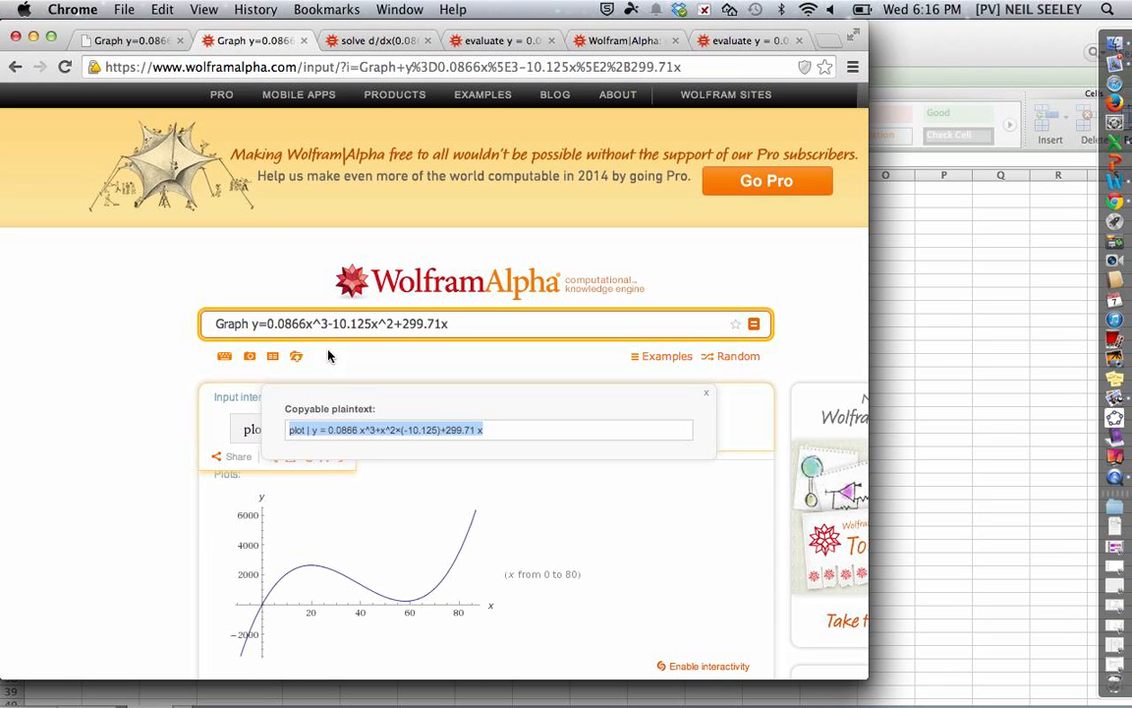
click(374, 42)
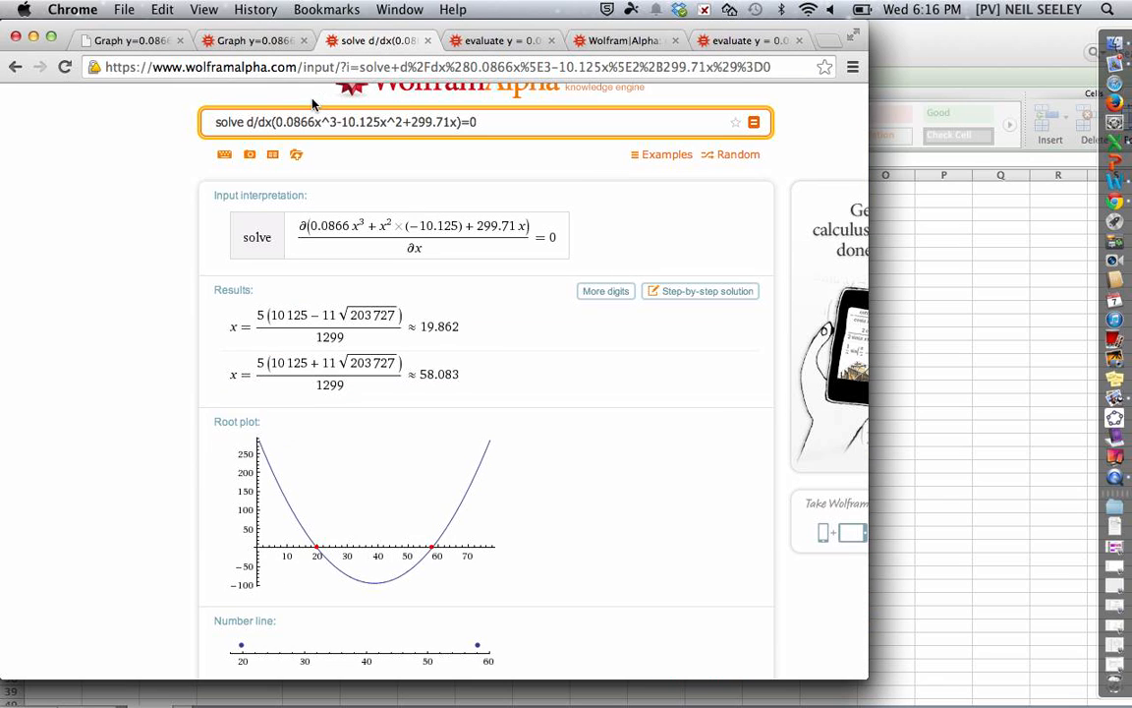
click(262, 38)
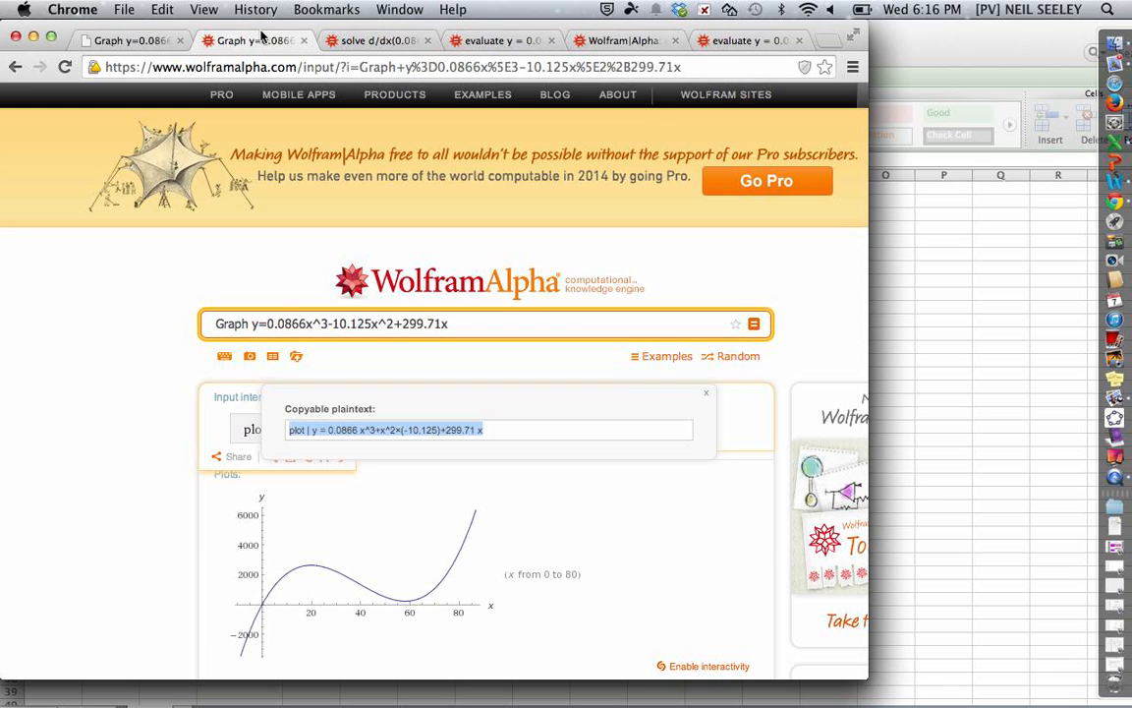
right_click(385, 430)
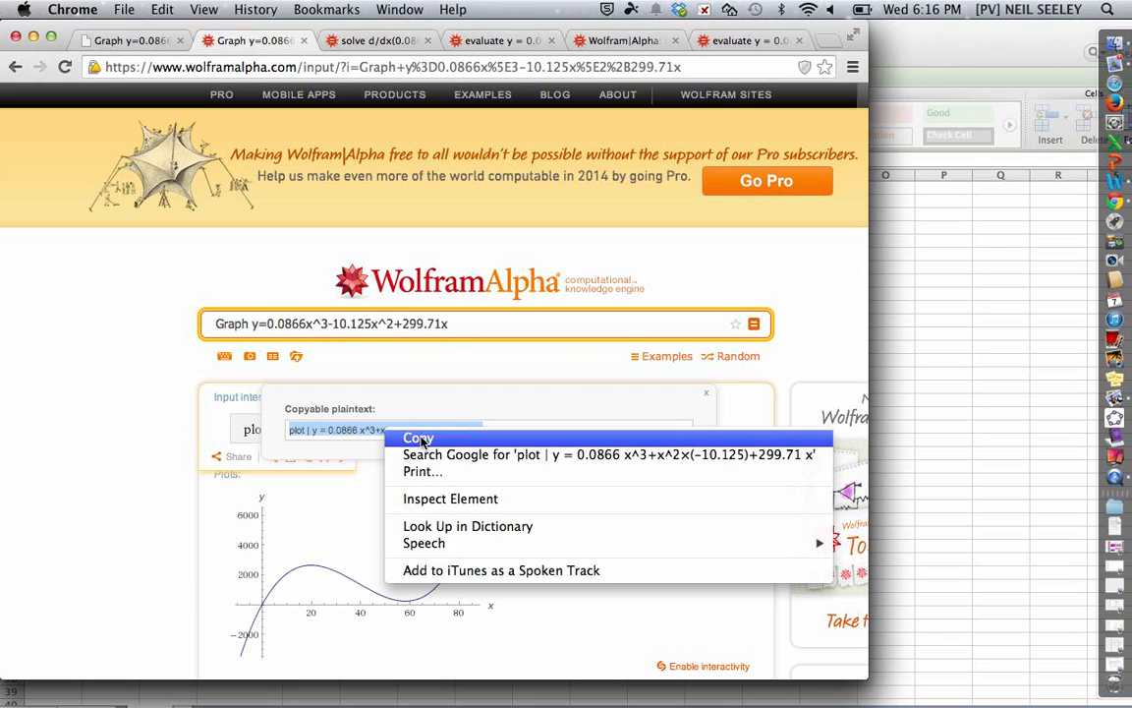
click(418, 440)
click(1115, 162)
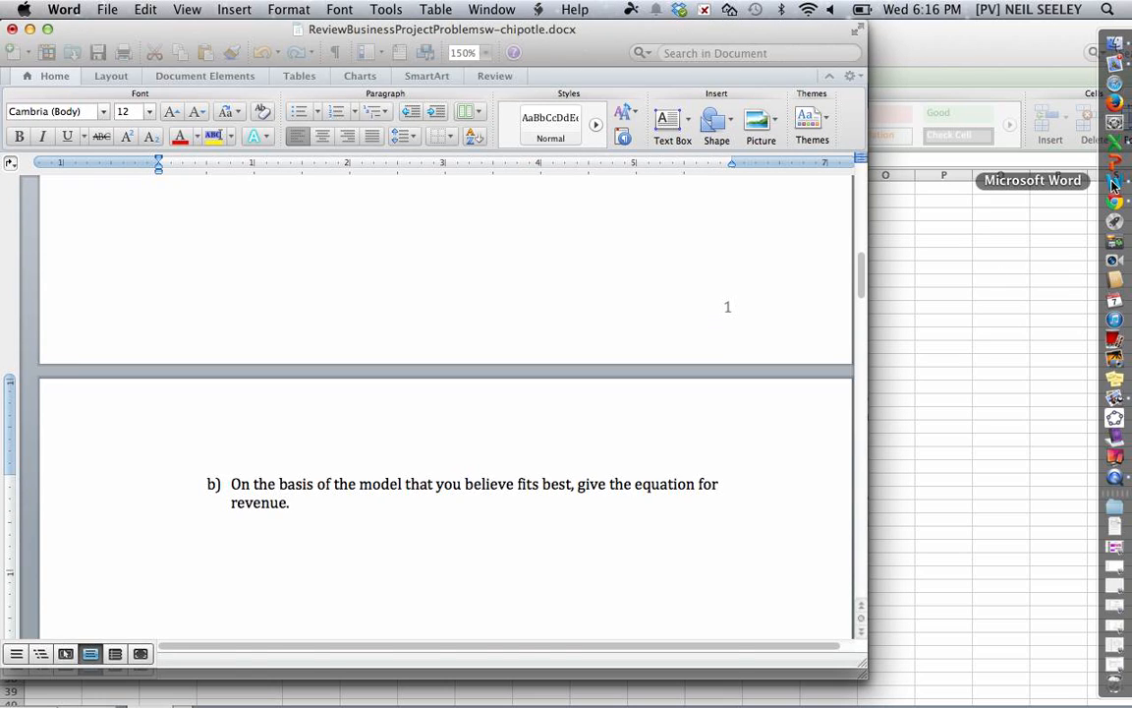
key(super+v)
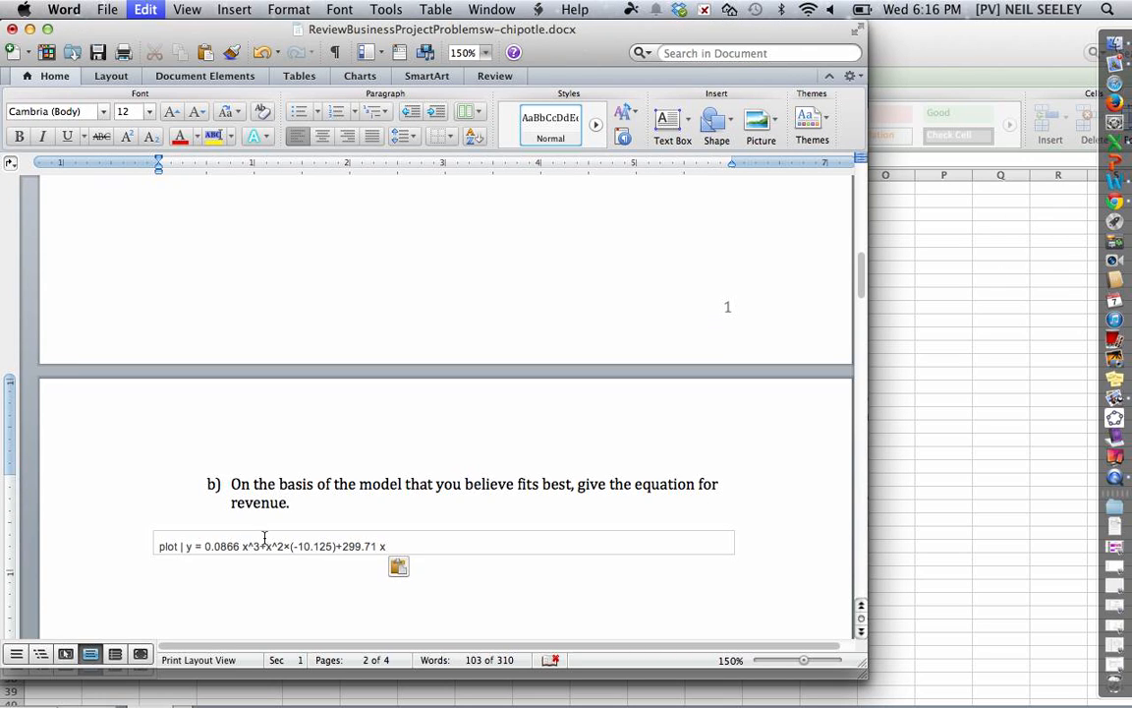
Replace the "plot | y =" prefix of the pasted equation with "Revenue = ".
click(205, 547)
key(BackSpace)
key(BackSpace)
key(BackSpace)
key(BackSpace)
key(BackSpace)
key(BackSpace)
key(BackSpace)
key(BackSpace)
key(BackSpace)
key(BackSpace)
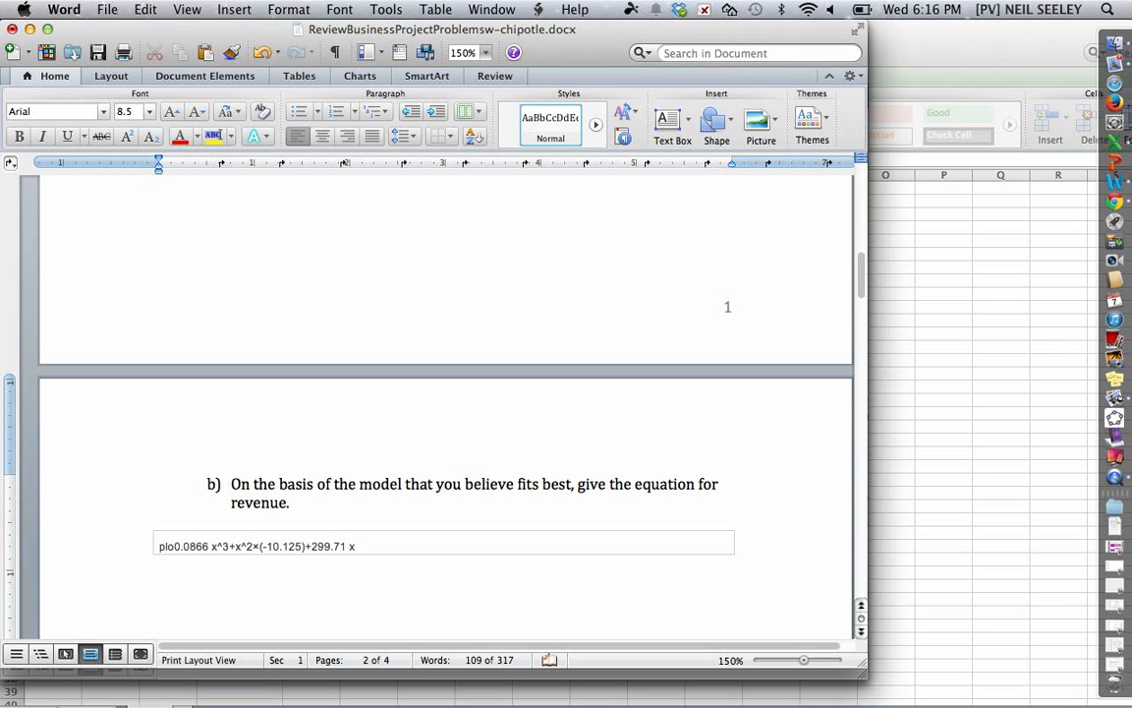
key(BackSpace)
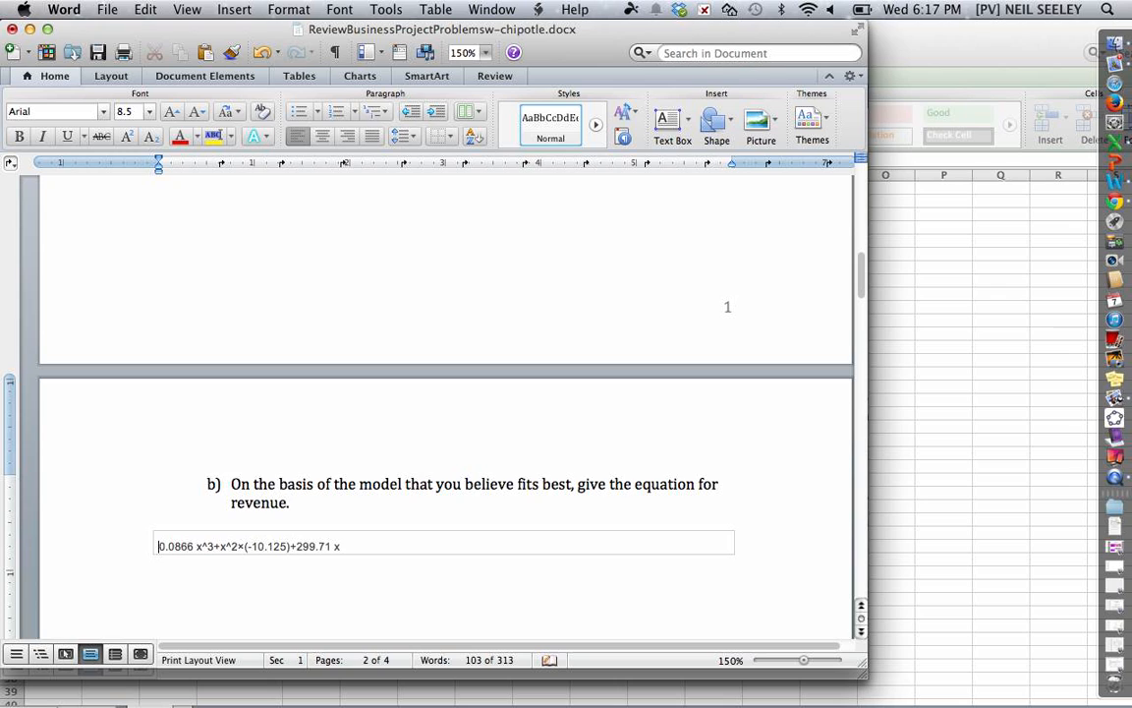
text(Revenue)
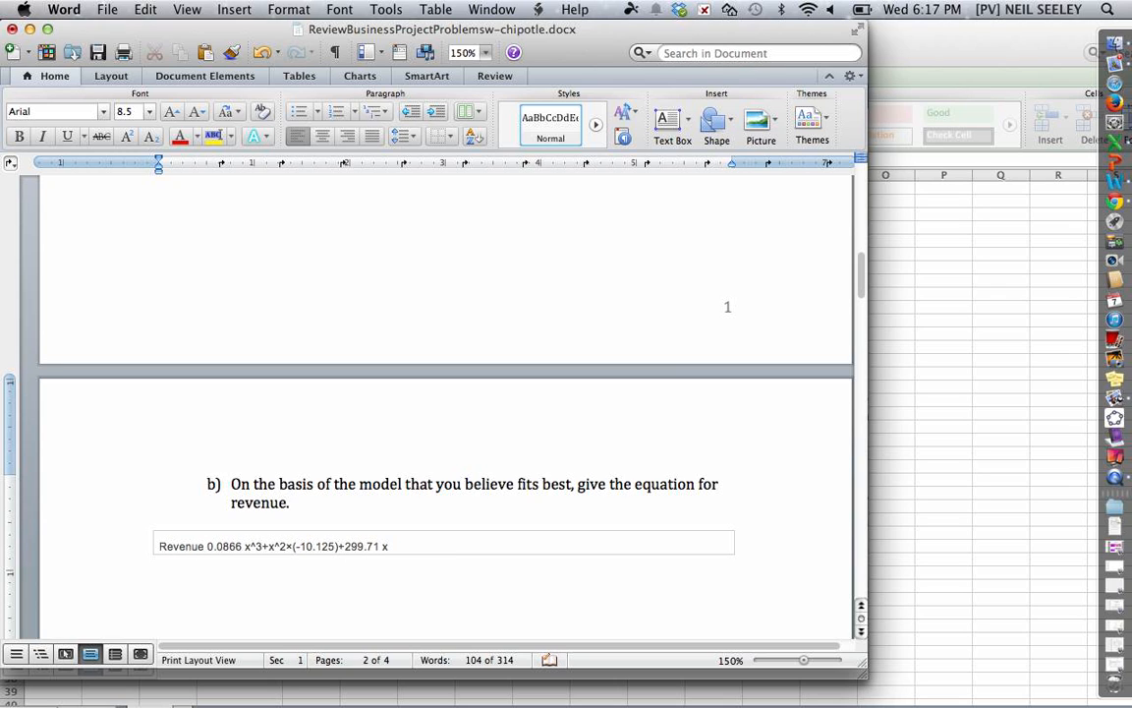
text( = )
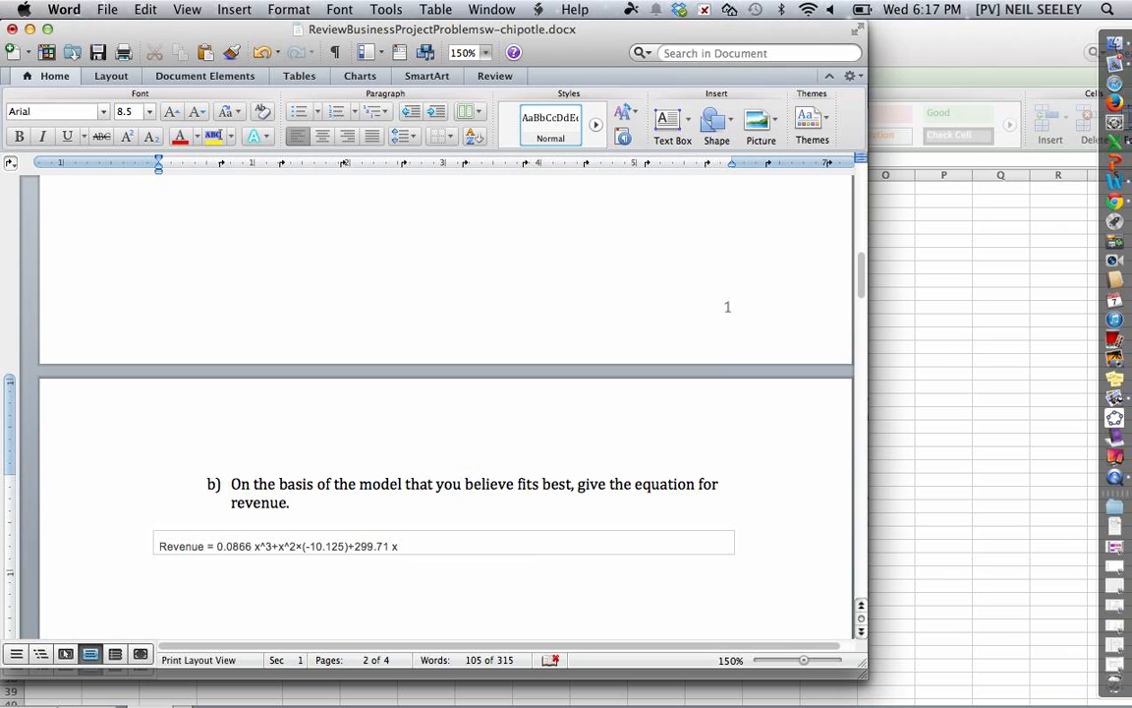
Wrap the pasted revenue expression in "x(" and ")" and check it against the chart's trendline equation.
text(x()
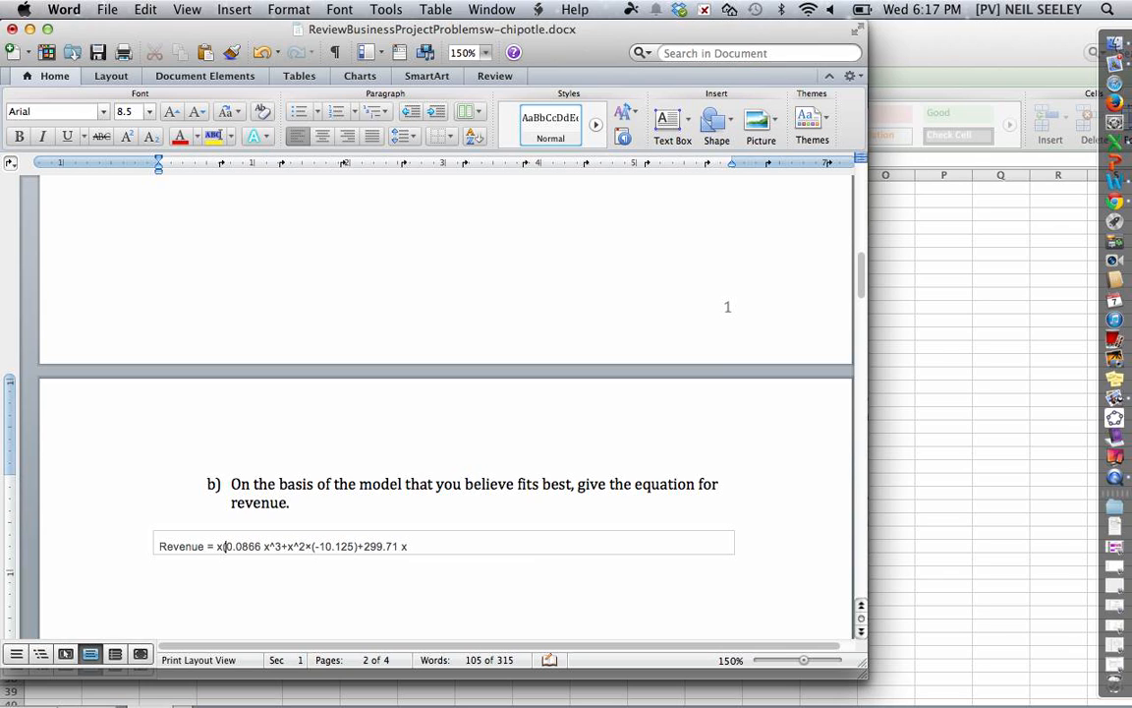
click(413, 547)
scroll(213, 460, up, 5)
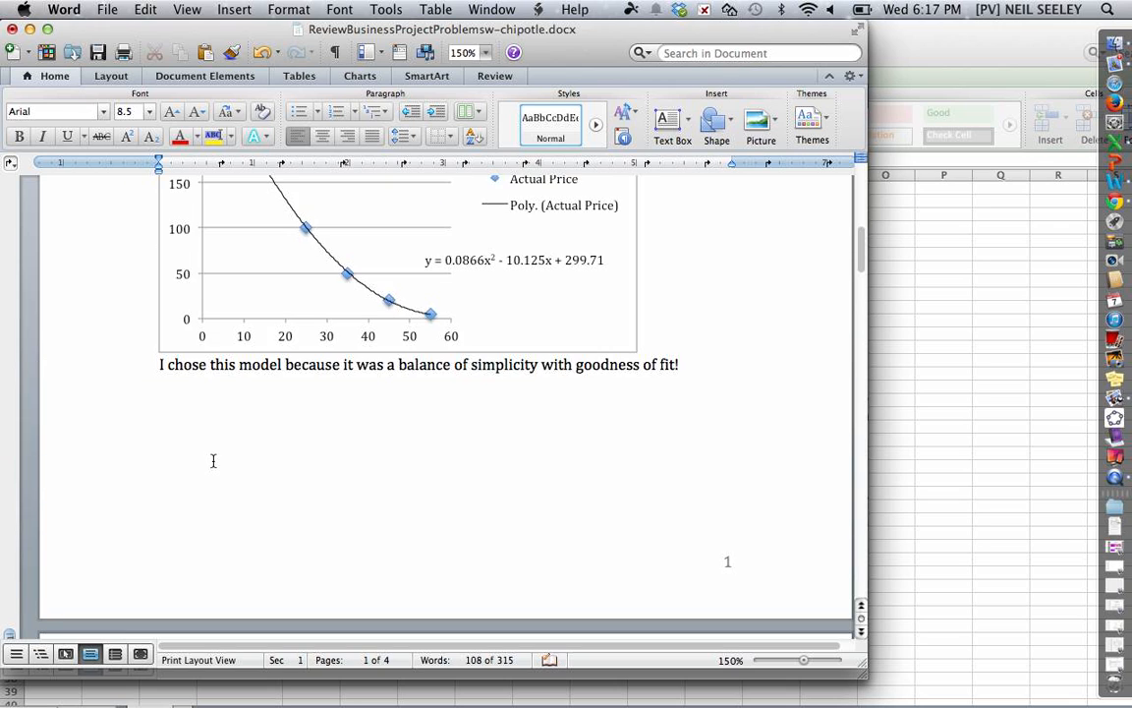
click(537, 258)
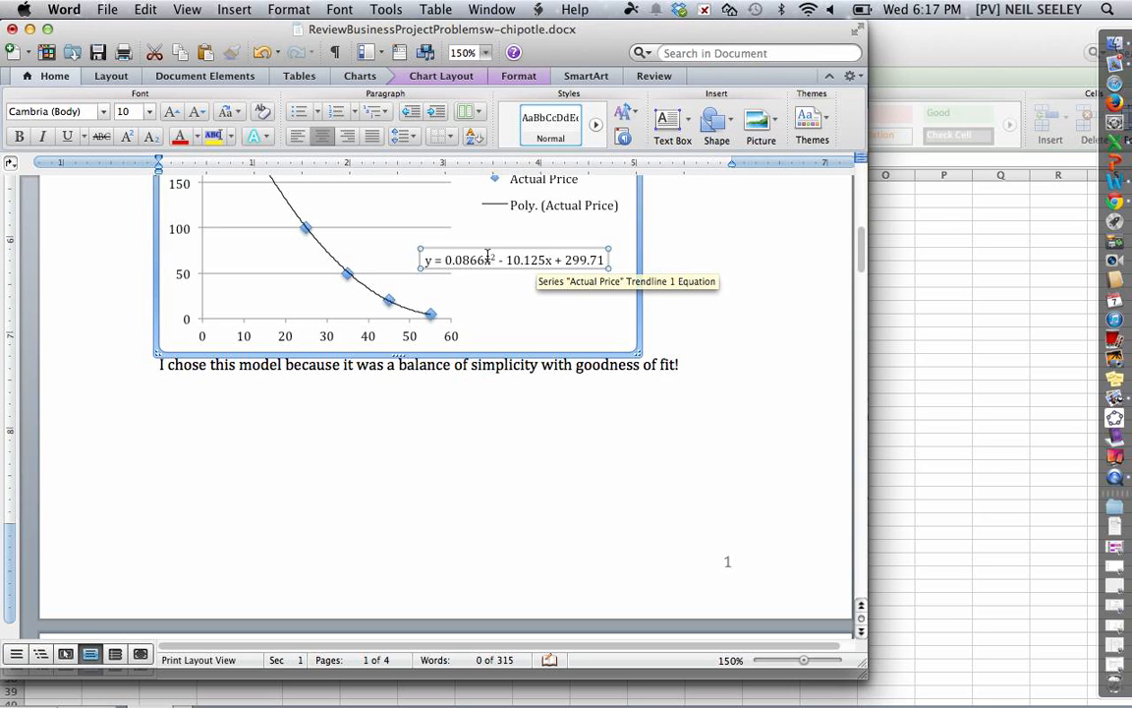
double_click(488, 256)
scroll(487, 255, up, 5)
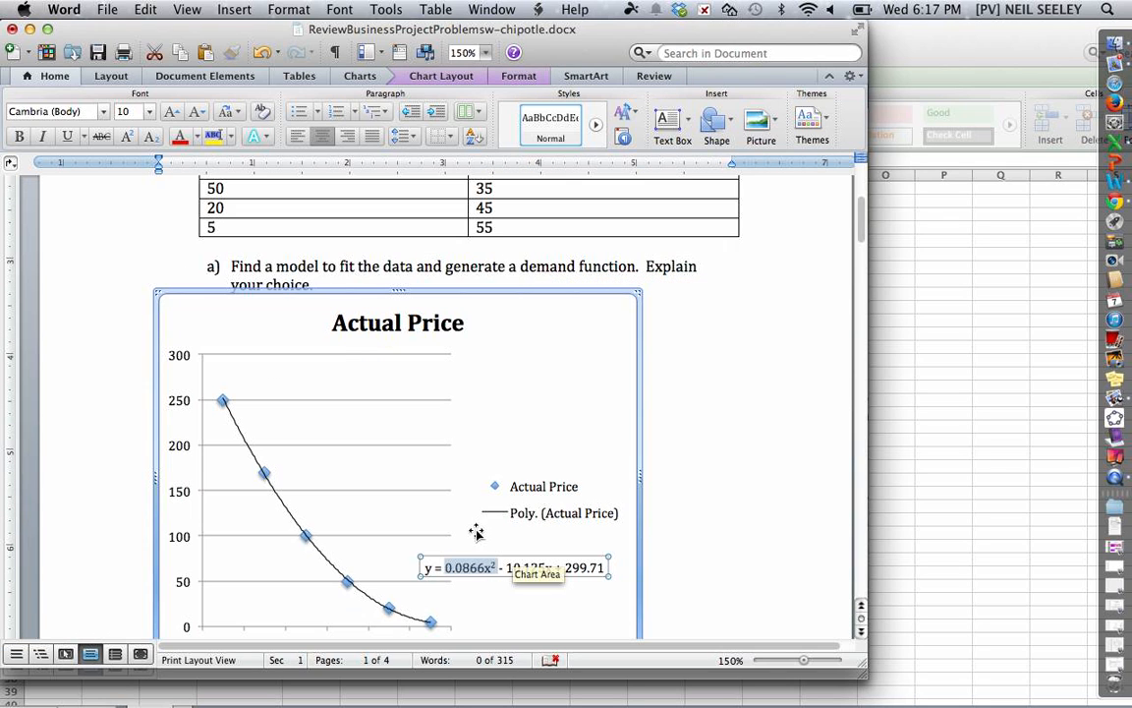
scroll(476, 531, down, 3)
scroll(476, 531, down, 10)
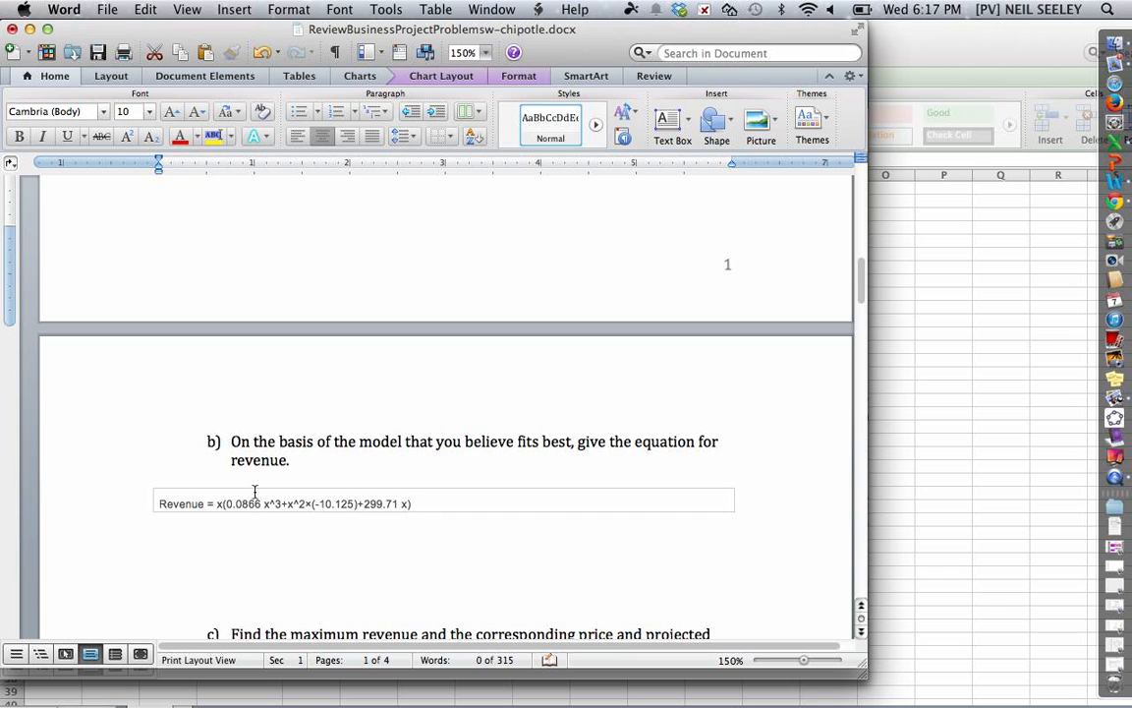
Write "Find the first derivative of revenue and set it equal to zero" beneath question c).
scroll(370, 522, down, 4)
click(371, 525)
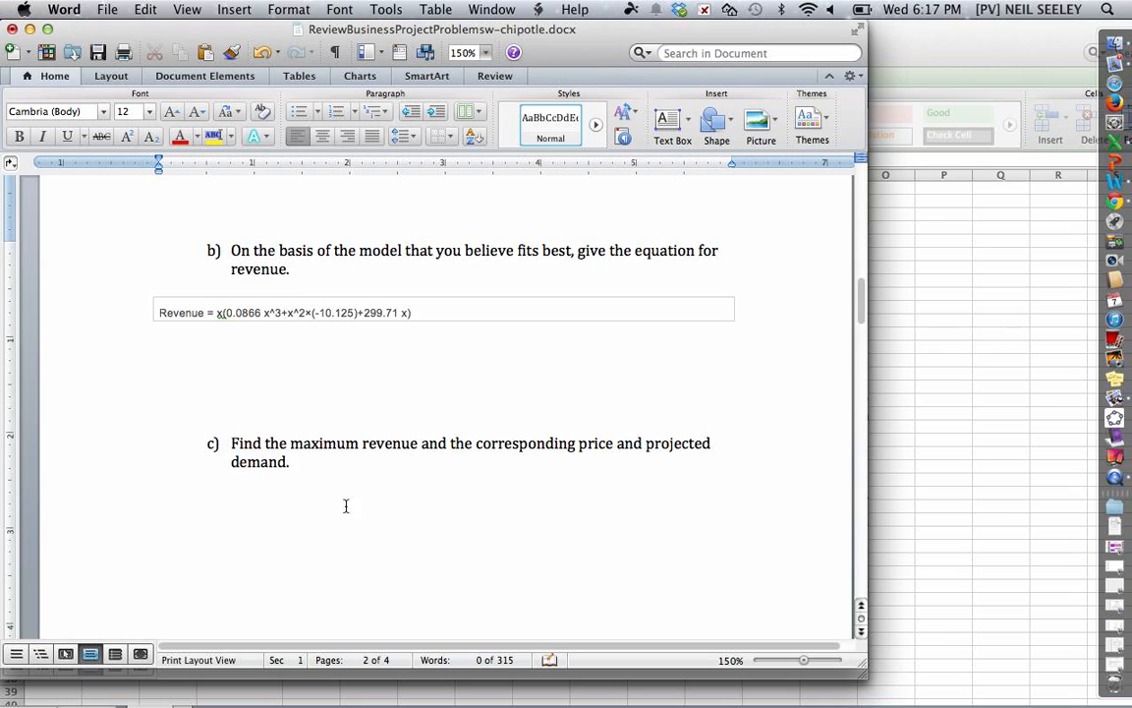
click(159, 479)
text(Find the first derio)
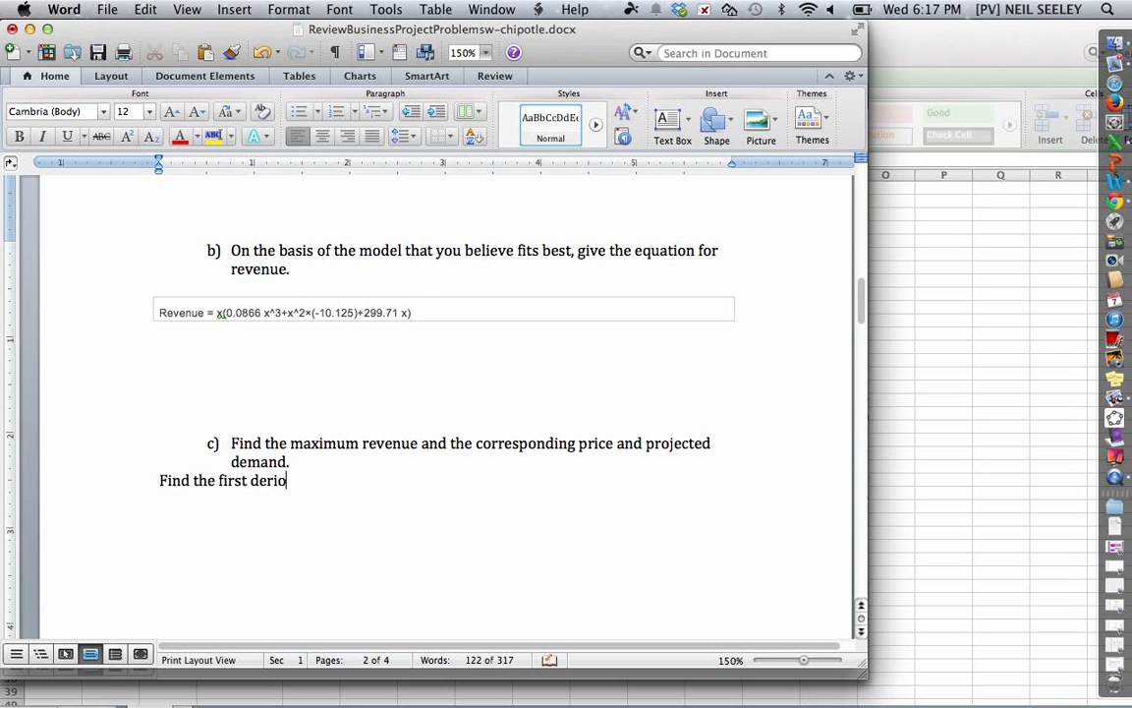
key(BackSpace)
text(vative of revenue and )
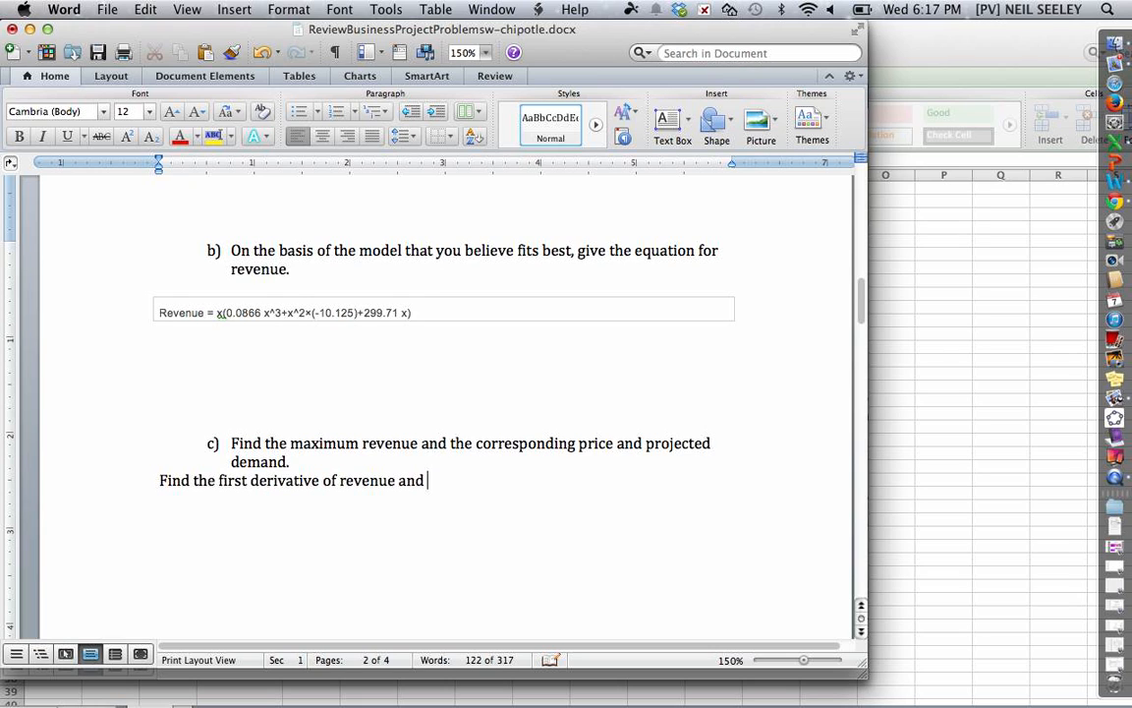
text(set it equa)
key(BackSpace)
key(BackSpace)
text(iual to zero)
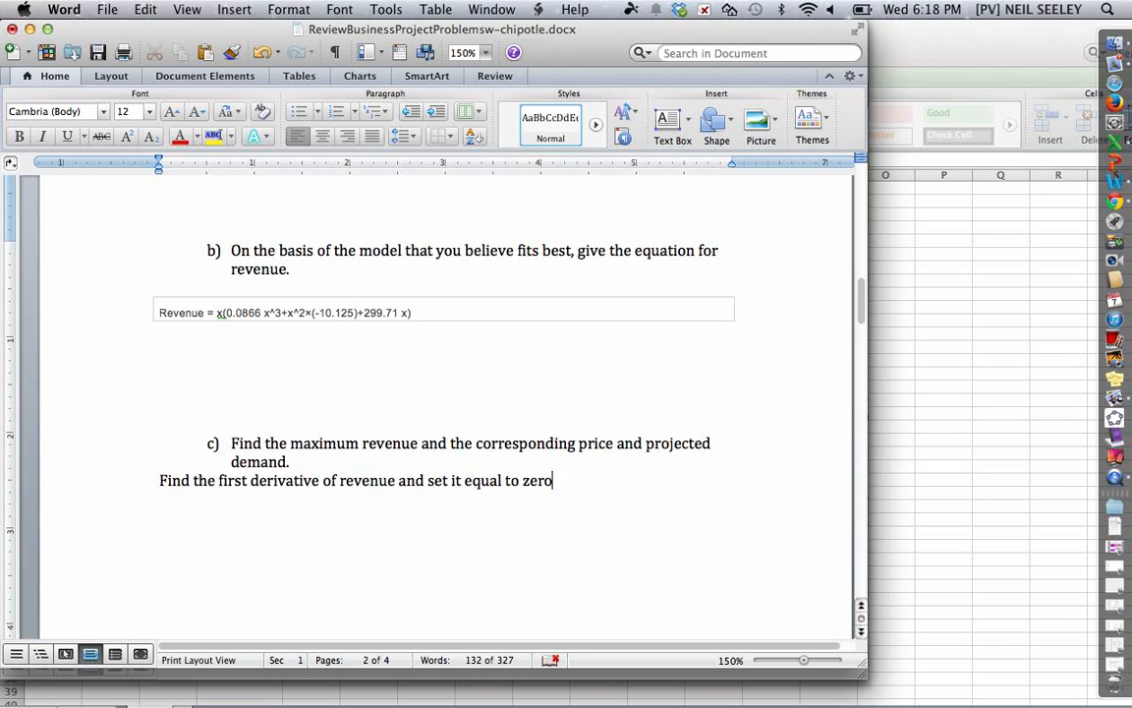
Add the sentence "This will locate any relative maximums or minimums and I'll choose the max by looking at the graph." to the answer.
text(. This will lo)
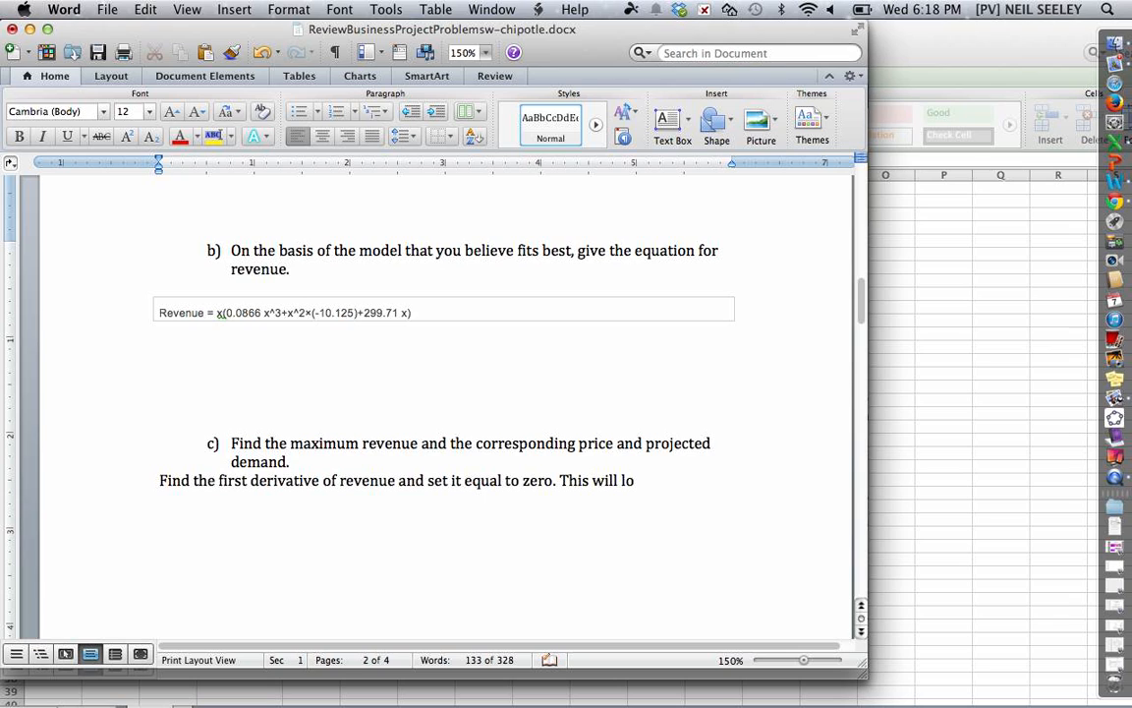
text(locat)
text(e a ma)
key(BackSpace)
key(BackSpace)
text(ny relative)
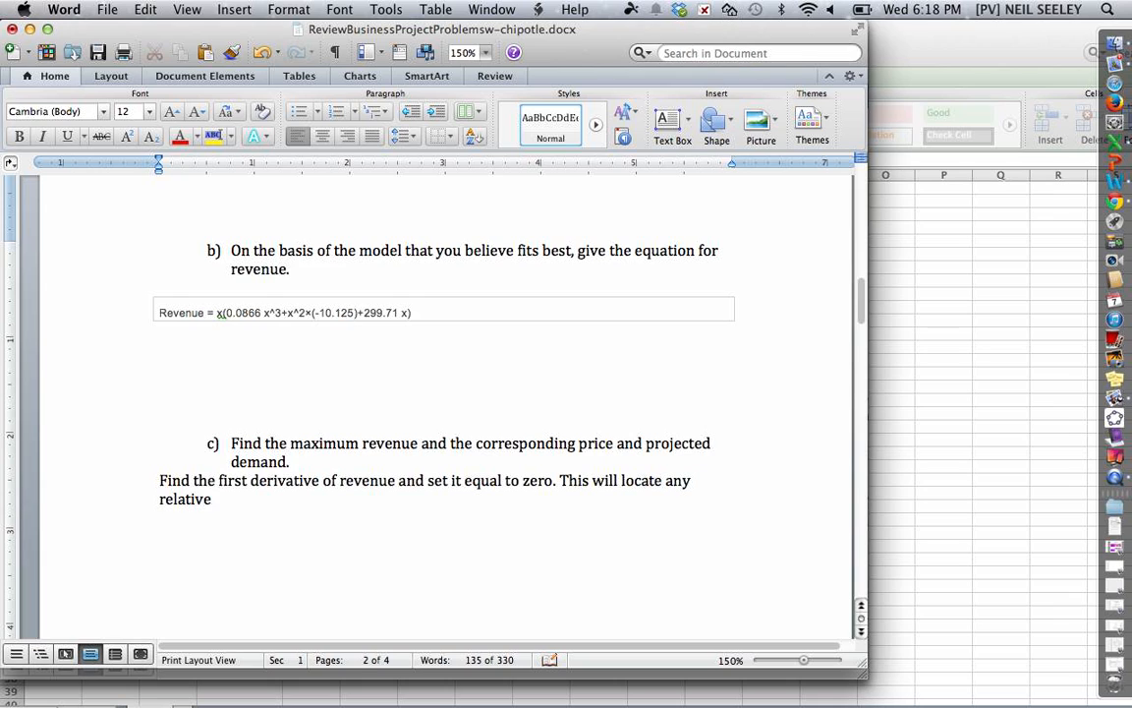
text( maximums or minimu)
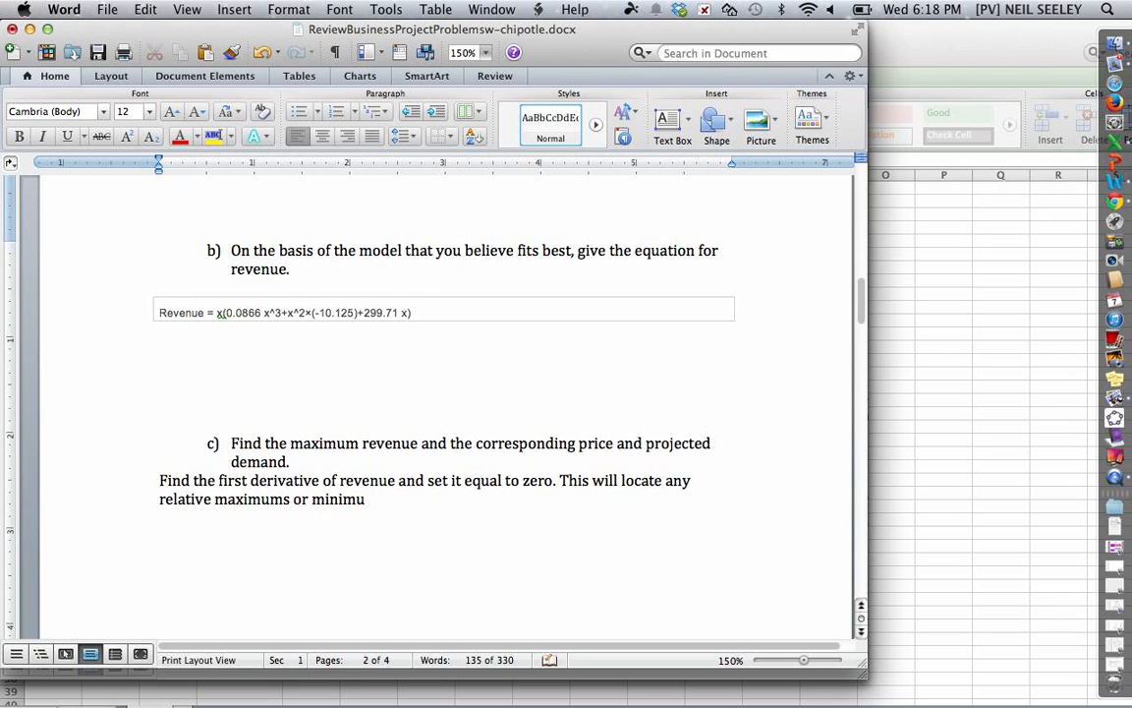
text(ms an)
key(BackSpace)
text(ms and I'll choose)
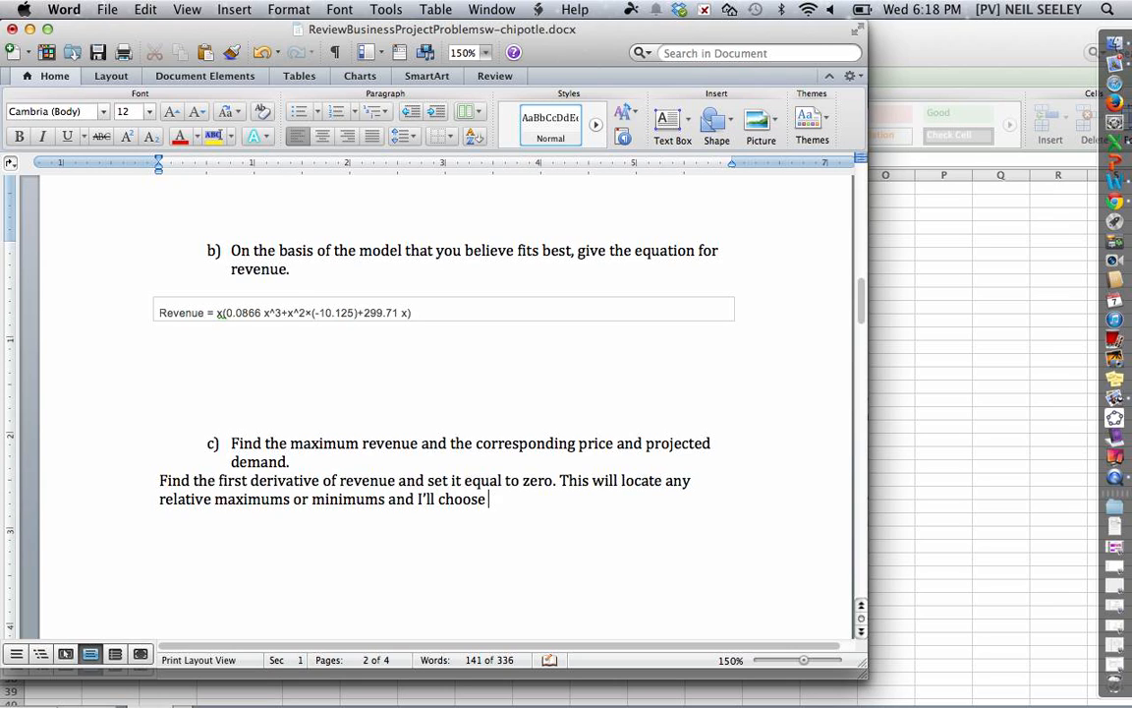
text( the max by lko)
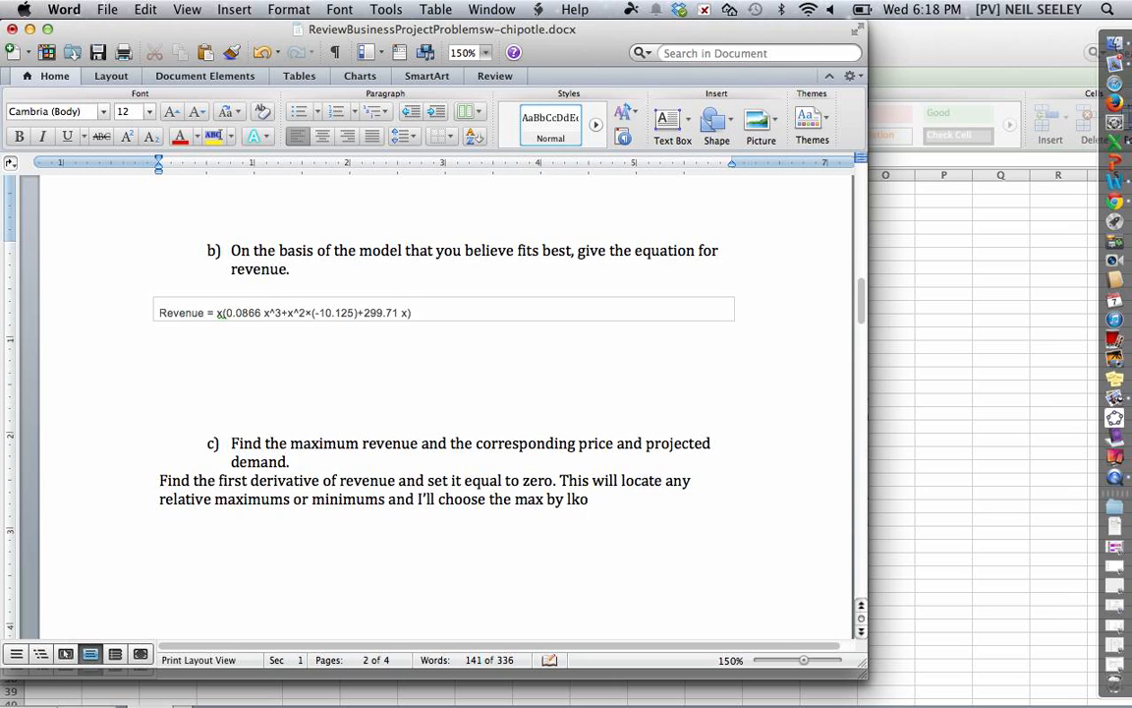
key(BackSpace)
key(BackSpace)
key(BackSpace)
text(looking at the graph.)
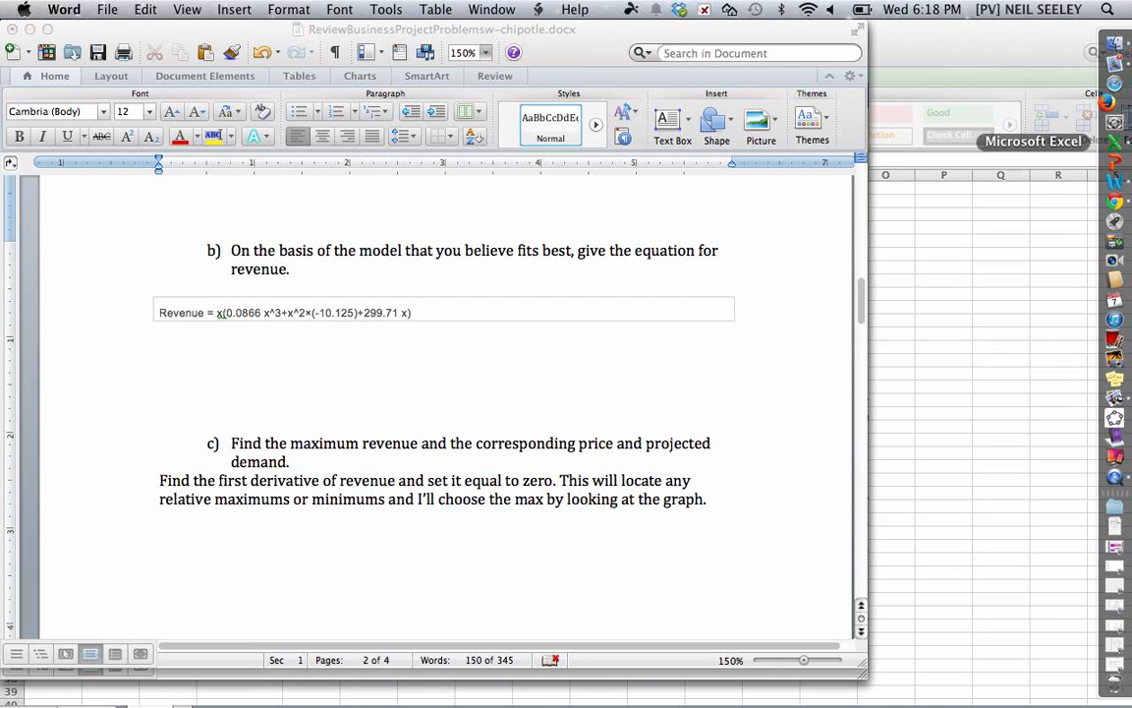
Check the Wolfram|Alpha derivative solution in Chrome and return to the Word document.
click(1114, 202)
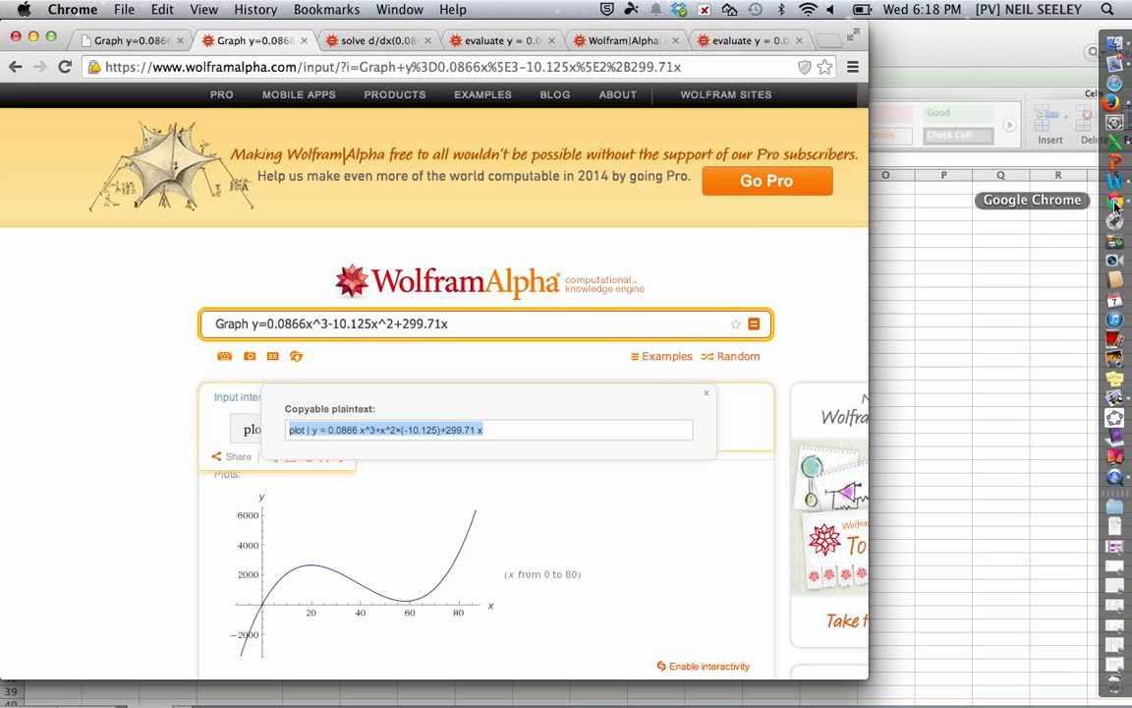
click(376, 43)
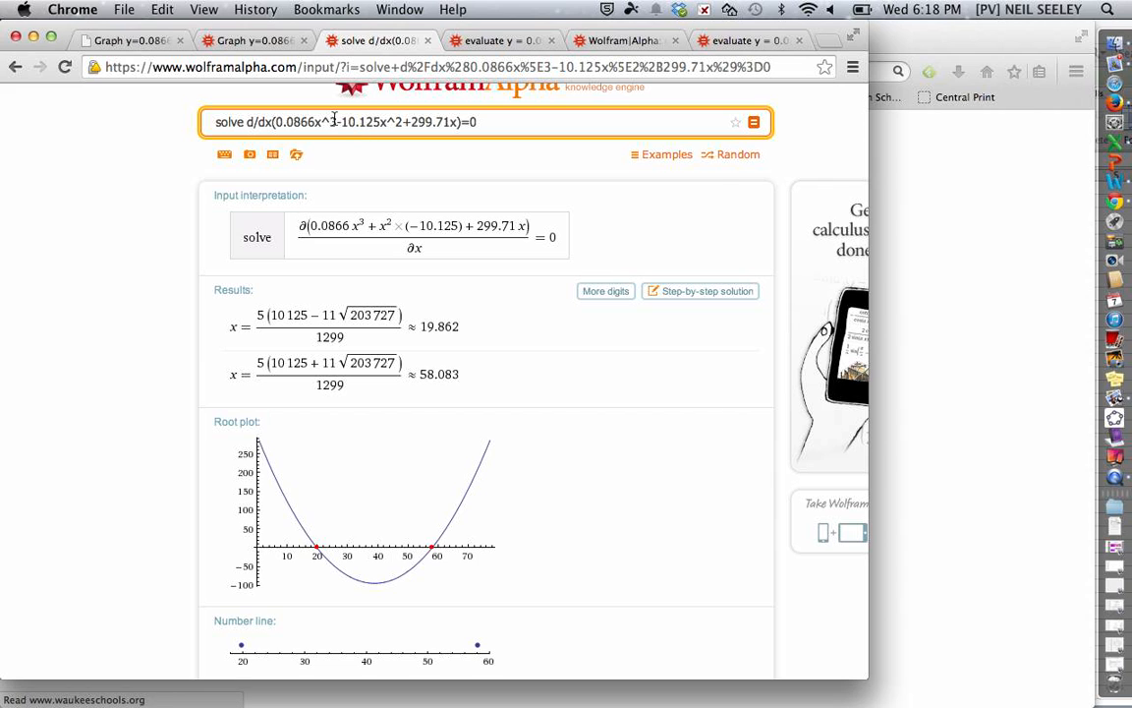
click(1127, 185)
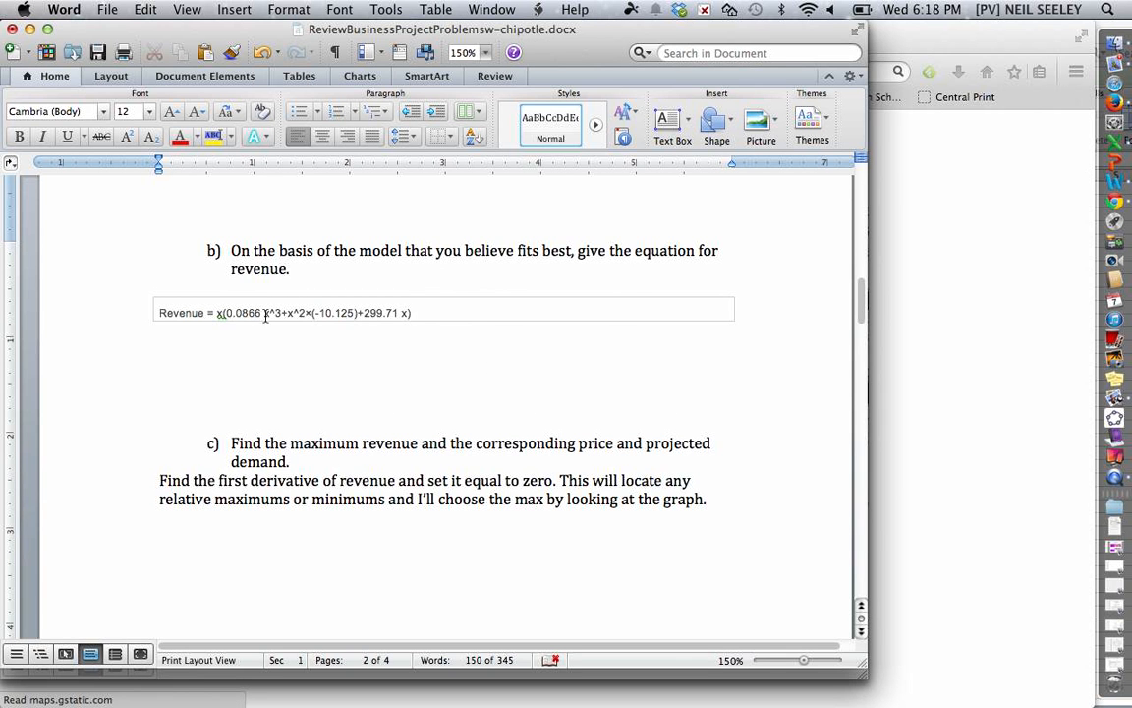
Write "Revenue:" on a line beneath the pasted revenue equation under question b).
click(423, 314)
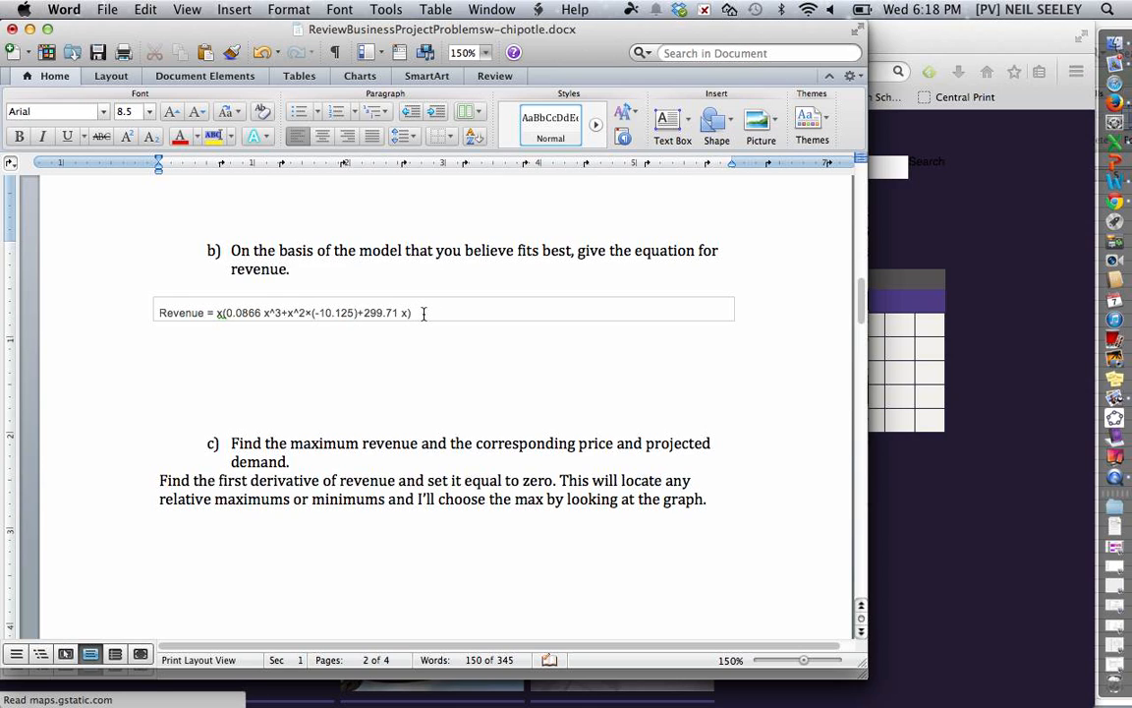
click(339, 339)
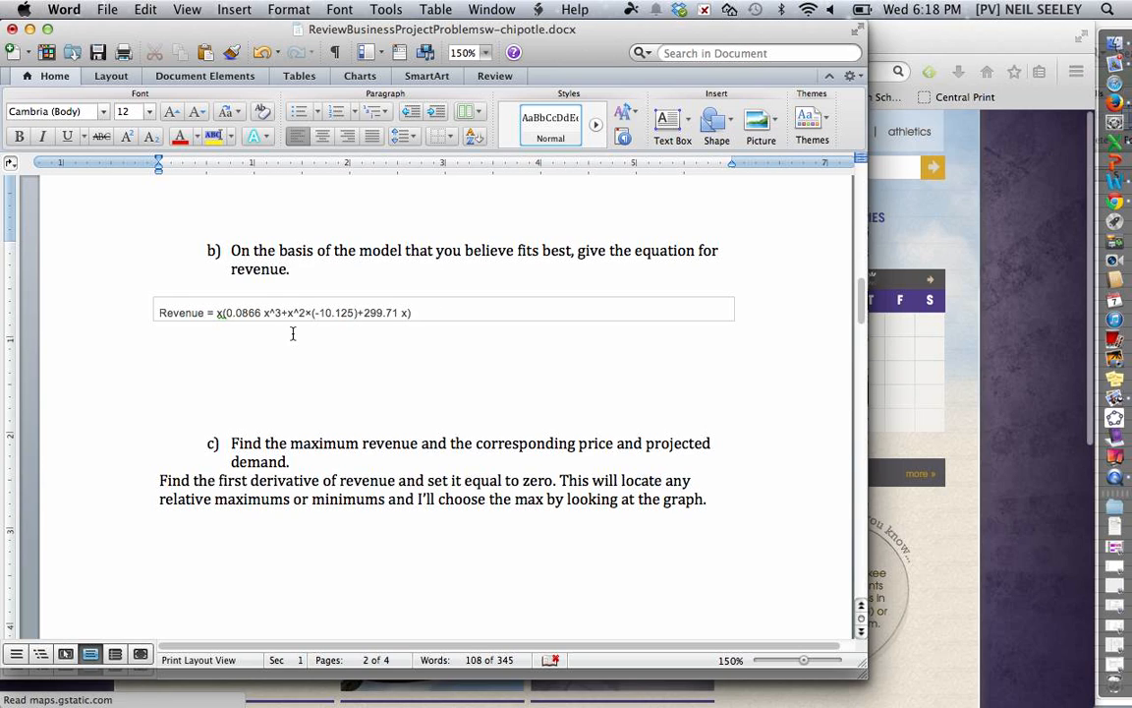
text(Reve)
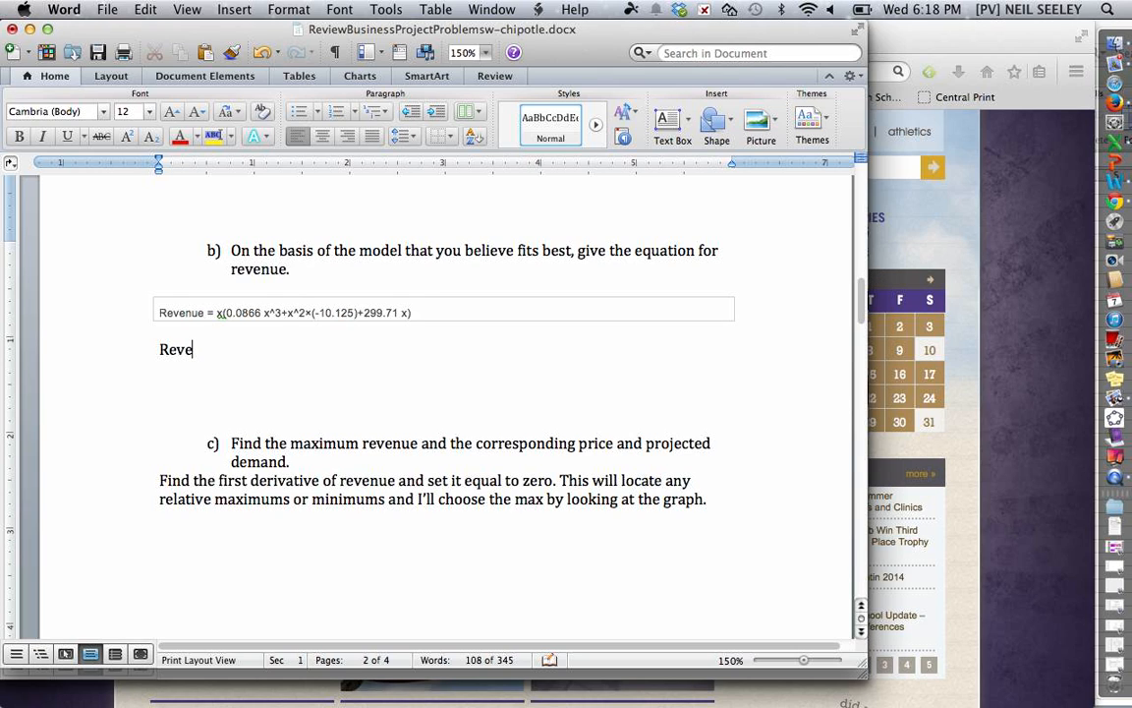
text(nue:)
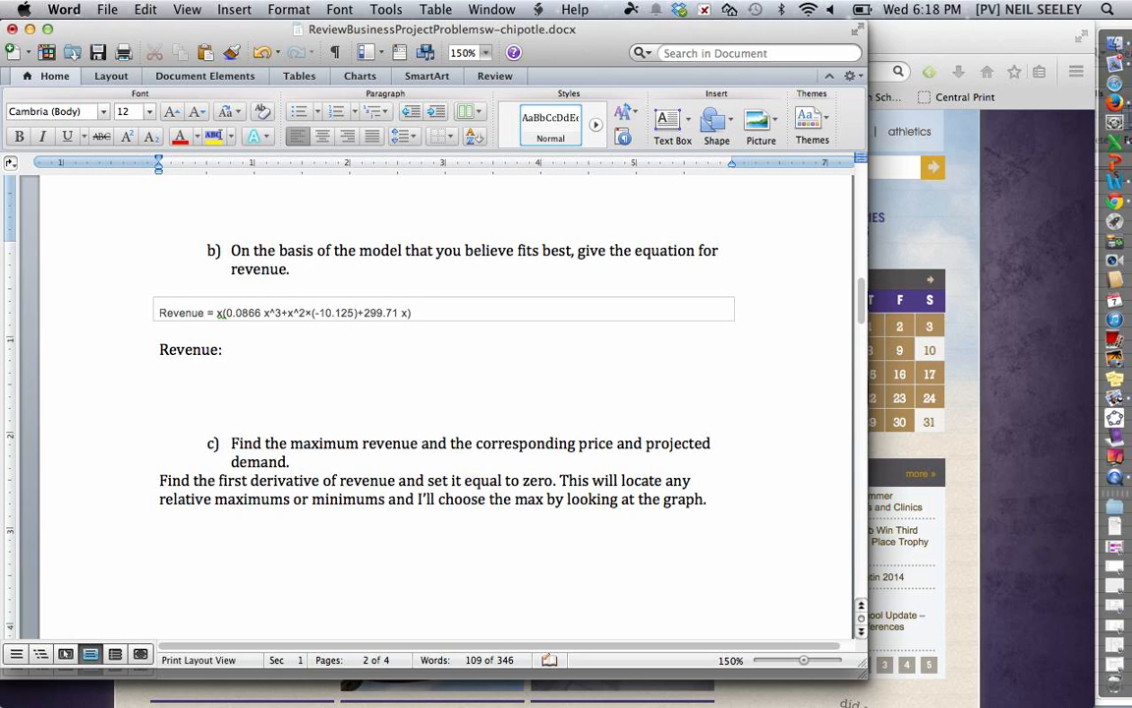
Copy the cubic from the Wolfram|Alpha derivative query in Chrome and complete the Word line as "Revenue = 0.0866x^3-10.125x^2+299.71x".
click(1109, 201)
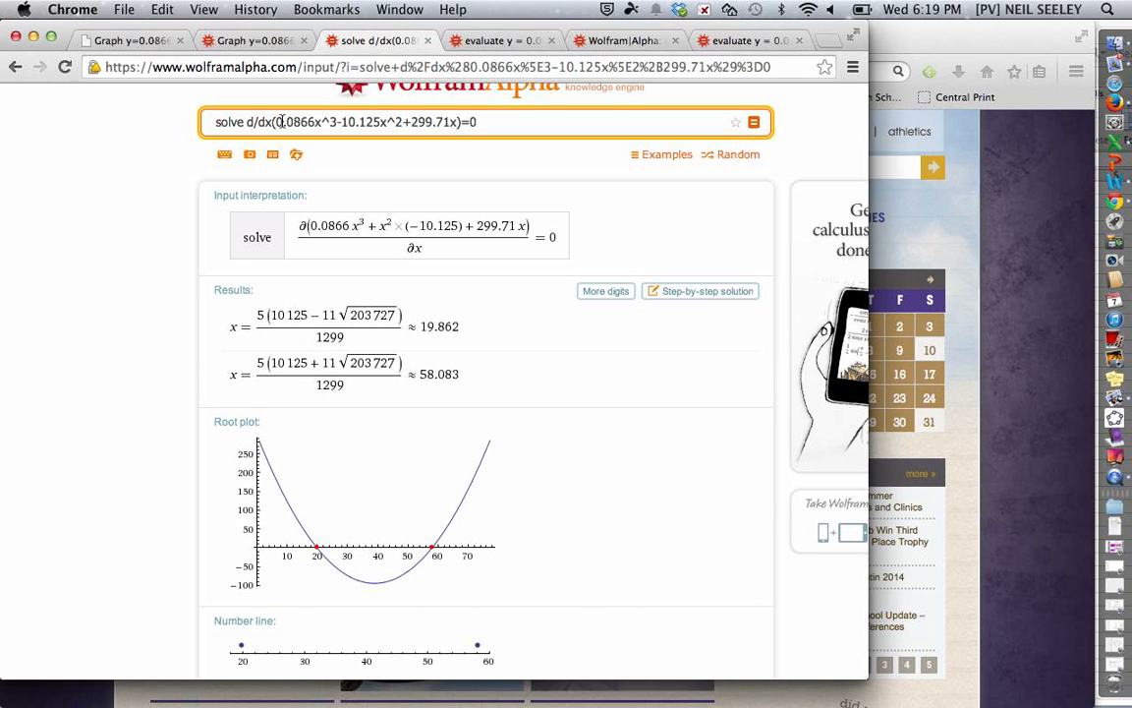
drag(276, 122, 458, 122)
key(super+c)
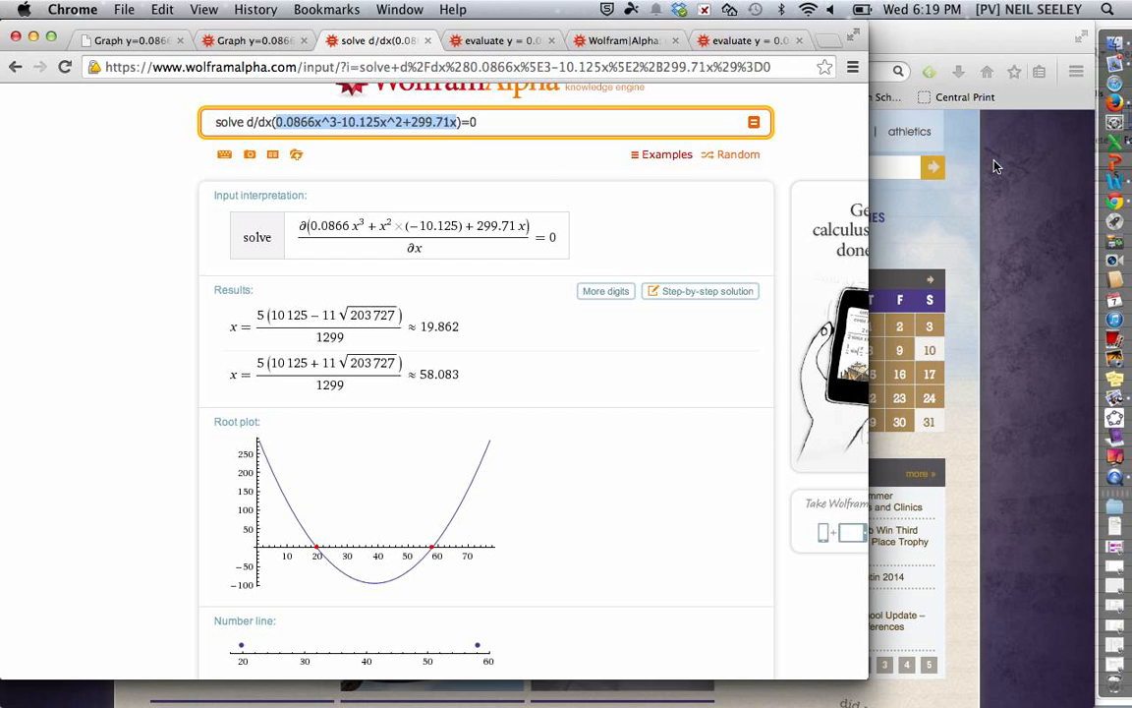
click(1115, 182)
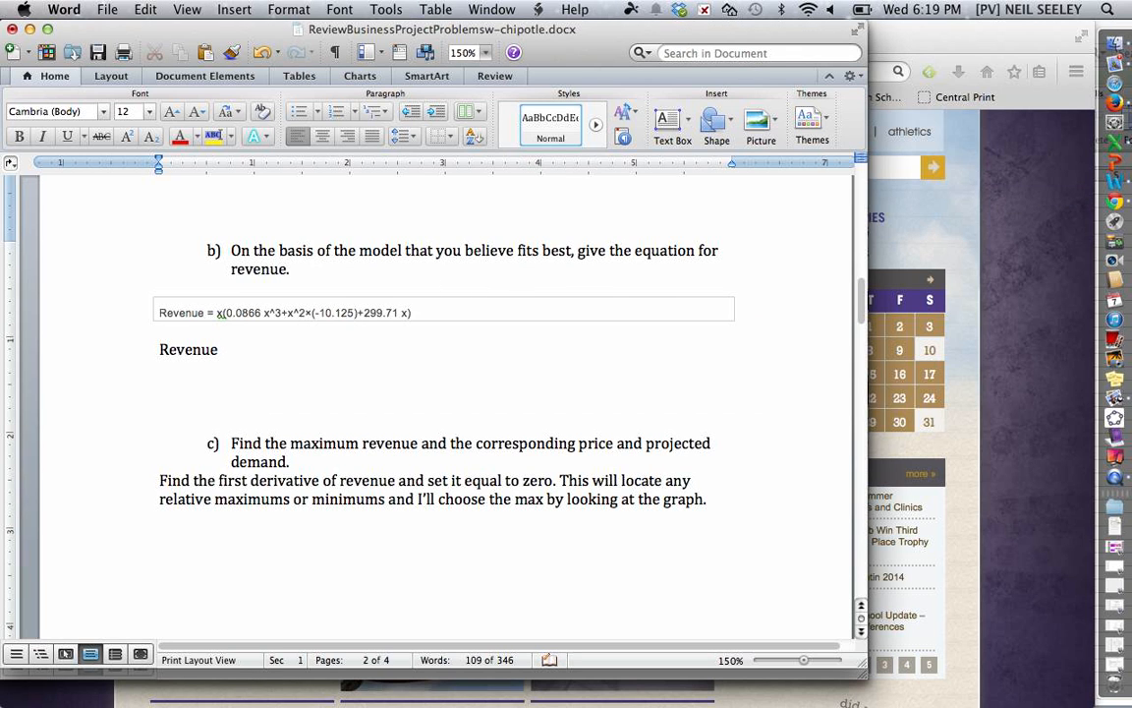
key(super+v)
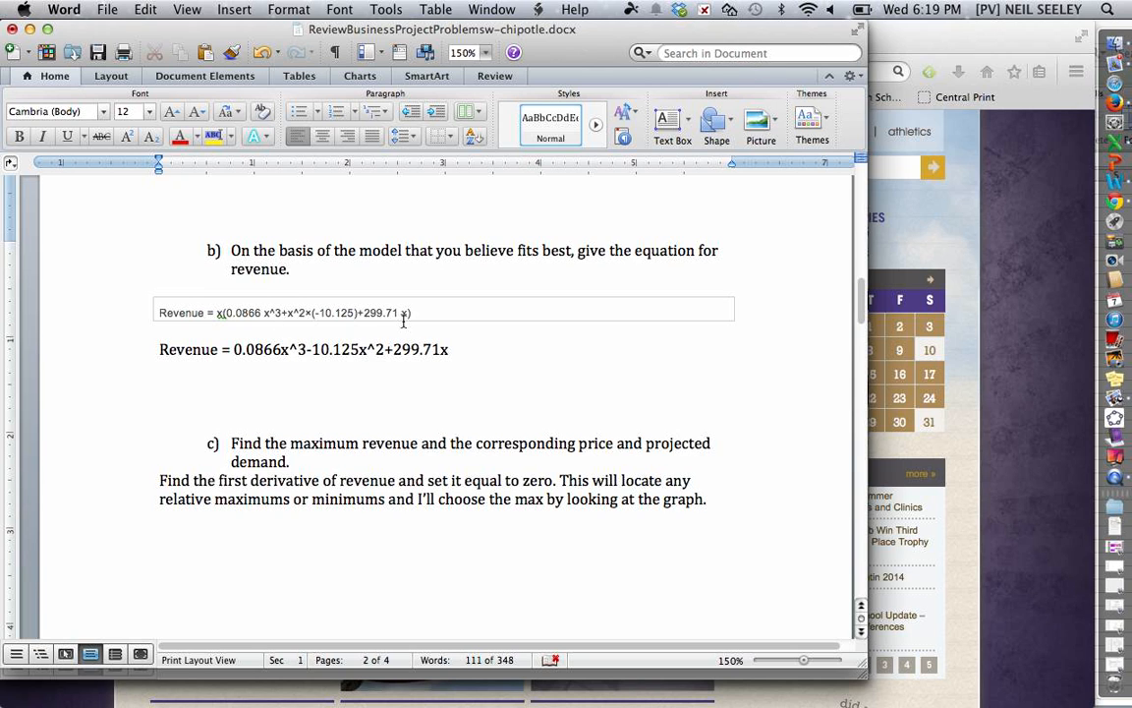
Compare the boxed revenue equation with the chart's demand model and remove its leading "x(" and closing parenthesis.
scroll(403, 320, up, 10)
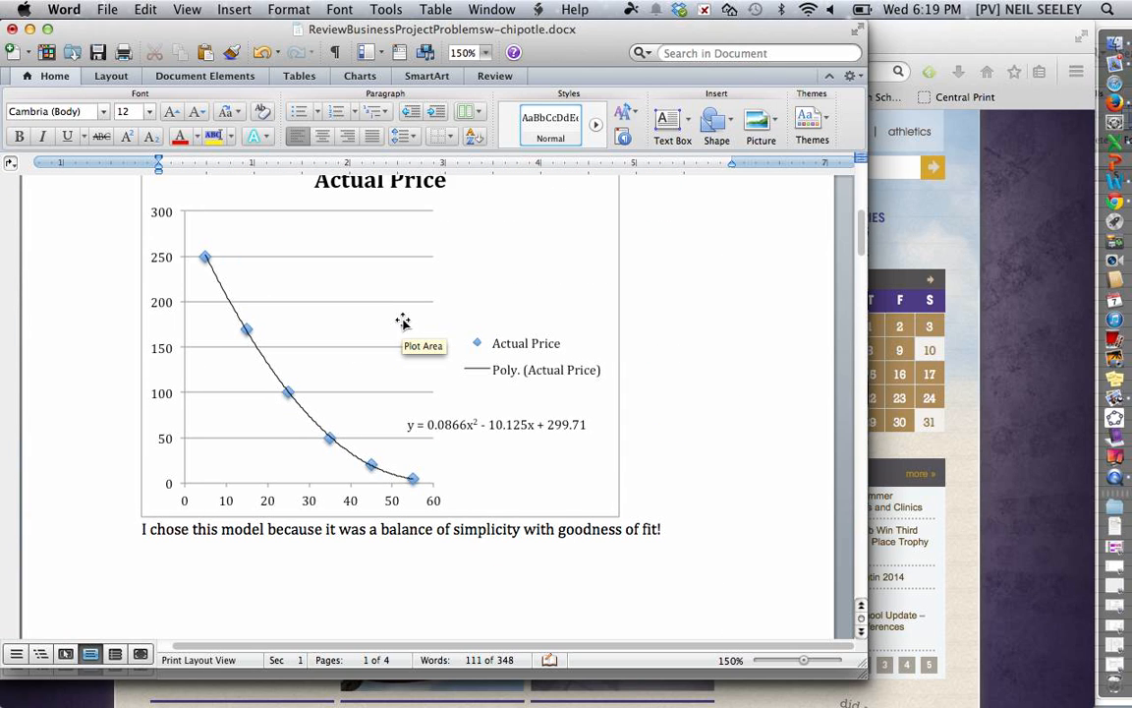
scroll(403, 320, down, 10)
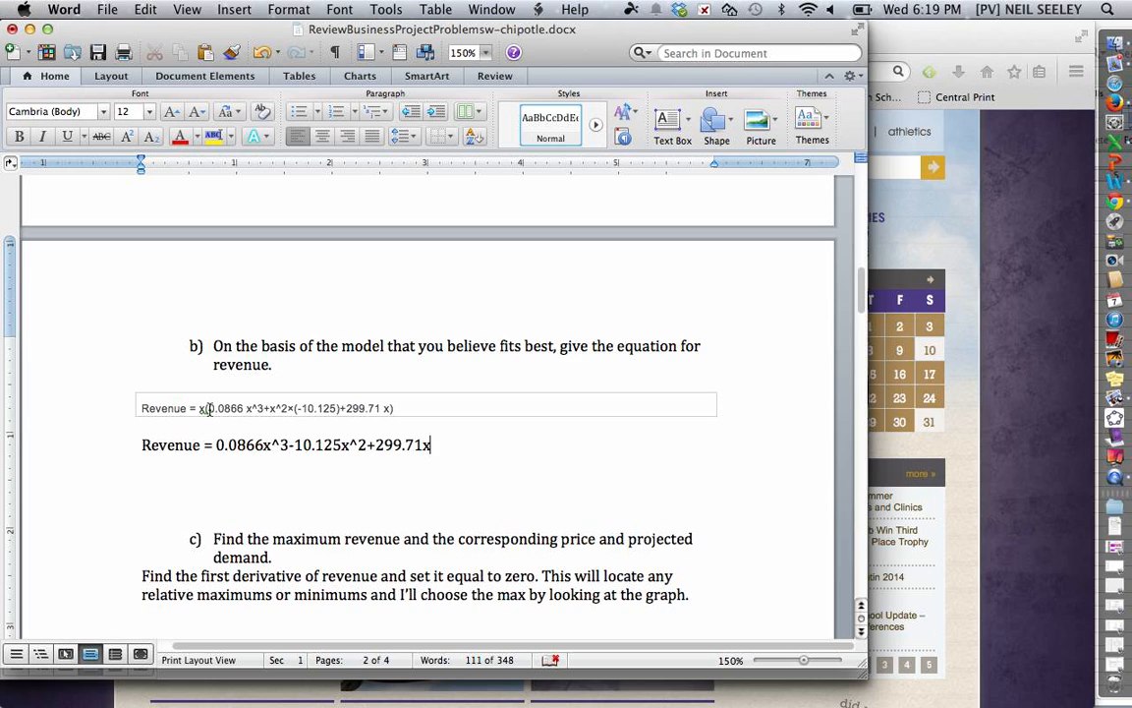
click(207, 408)
key(BackSpace)
key(BackSpace)
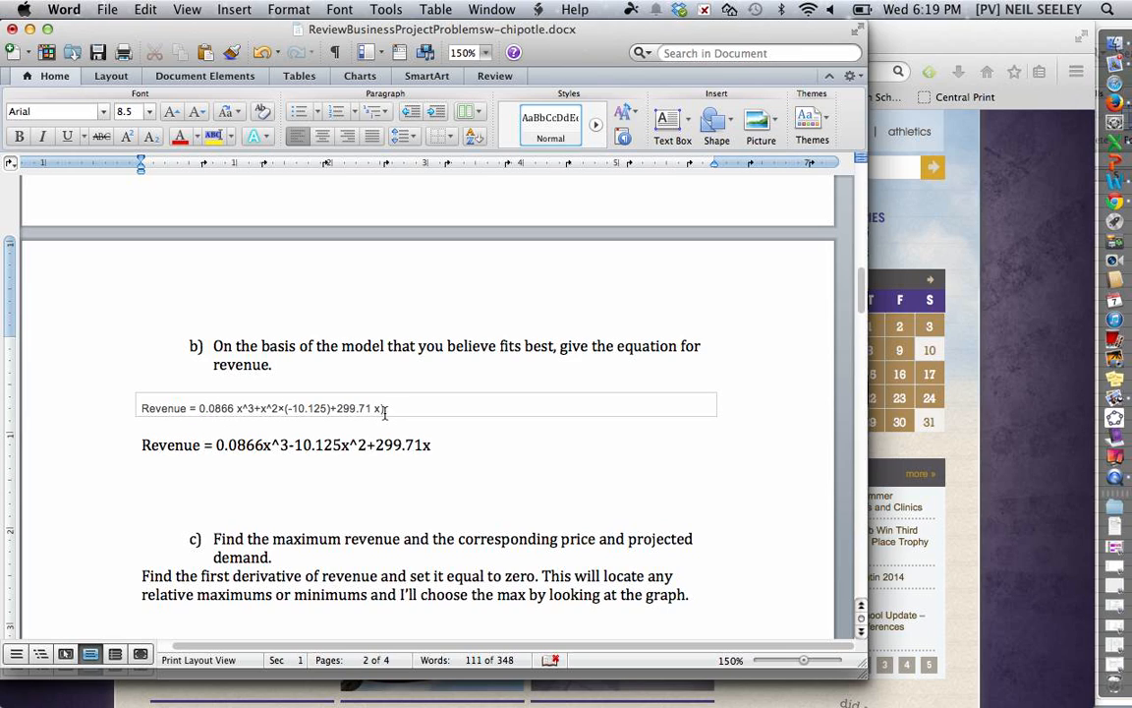
click(387, 408)
key(BackSpace)
Write "Price times the number of units" above the boxed revenue equation and check it against the chart's demand equation.
key(Up)
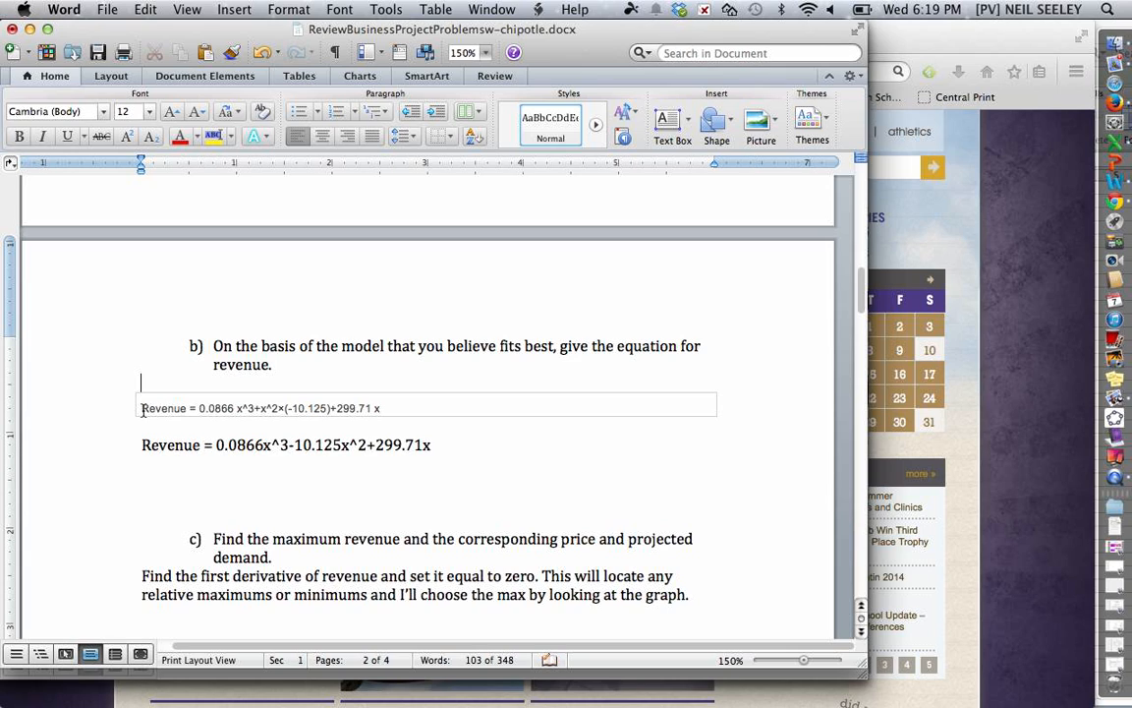
text(Price times the number of)
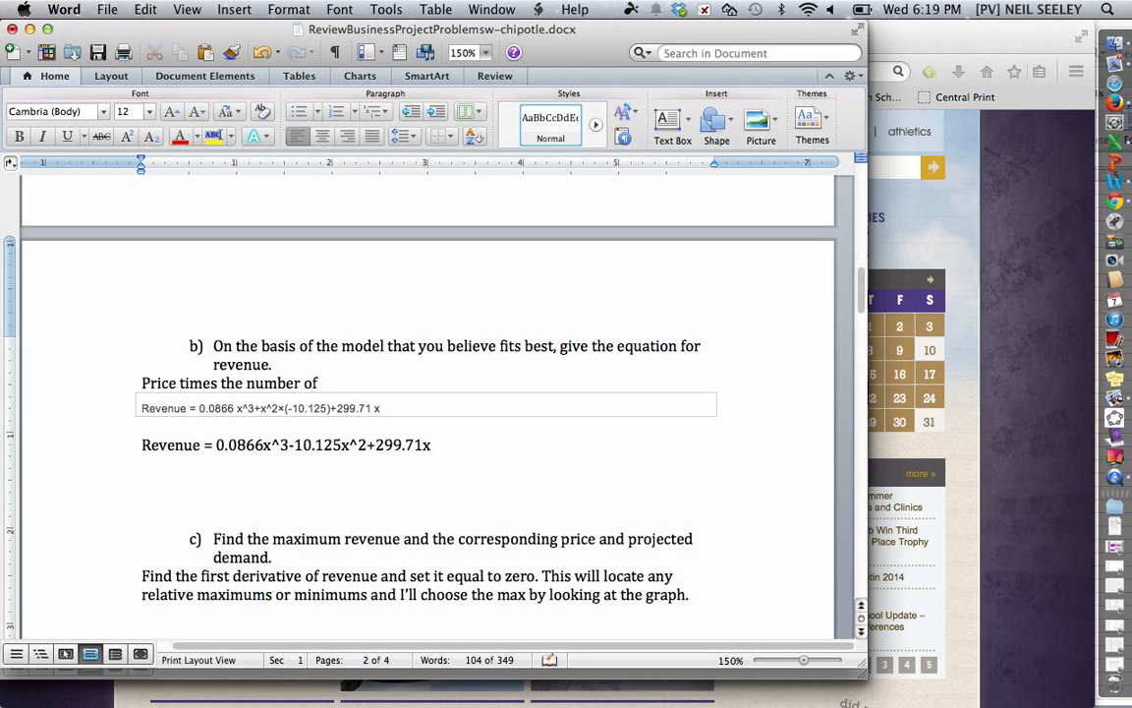
text( units)
scroll(410, 362, up, 10)
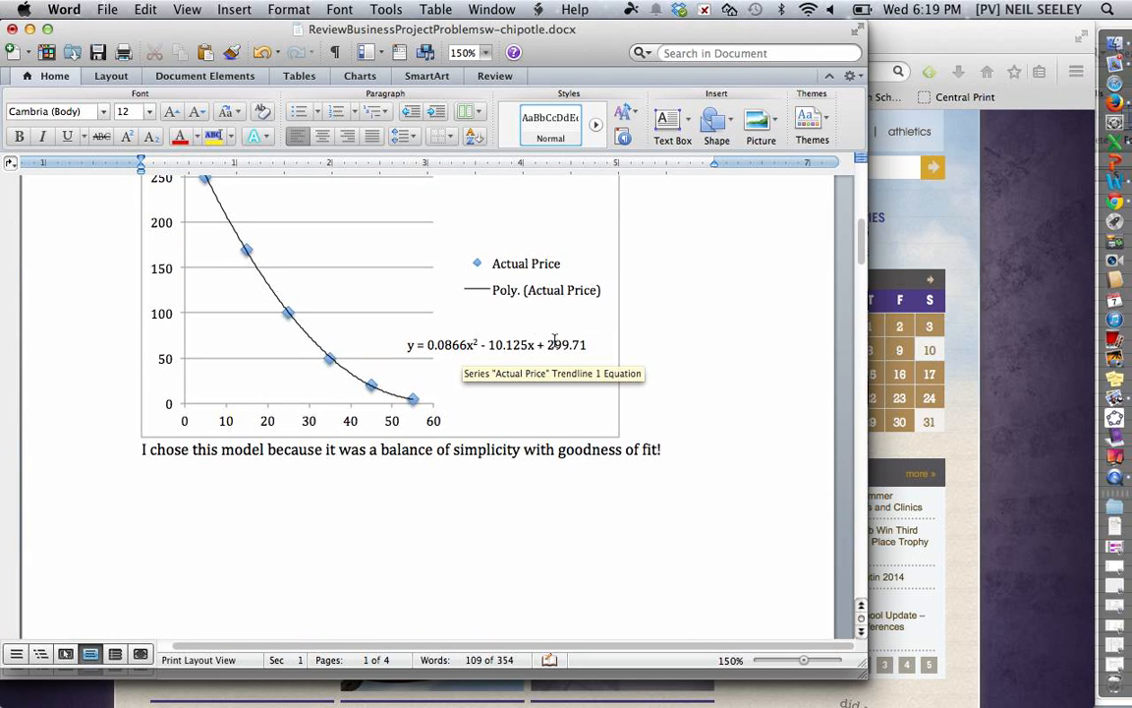
scroll(372, 388, down, 10)
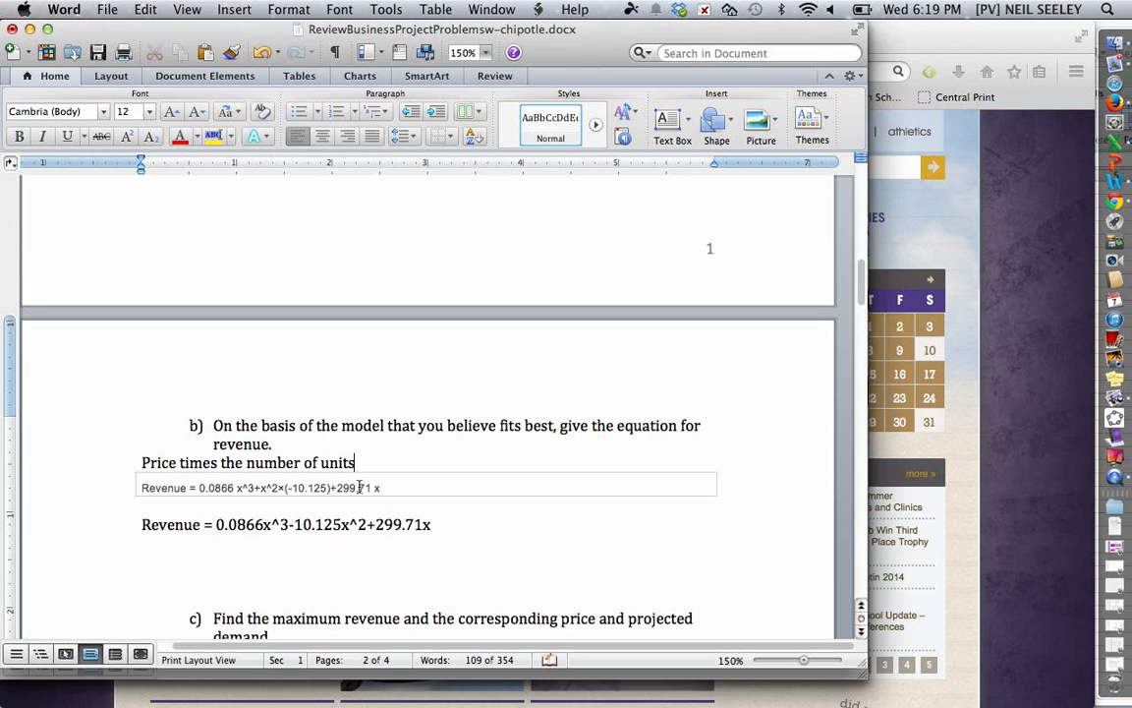
Insert a blank line between question c) and its answer about the first derivative.
scroll(523, 479, down, 1)
scroll(524, 479, down, 4)
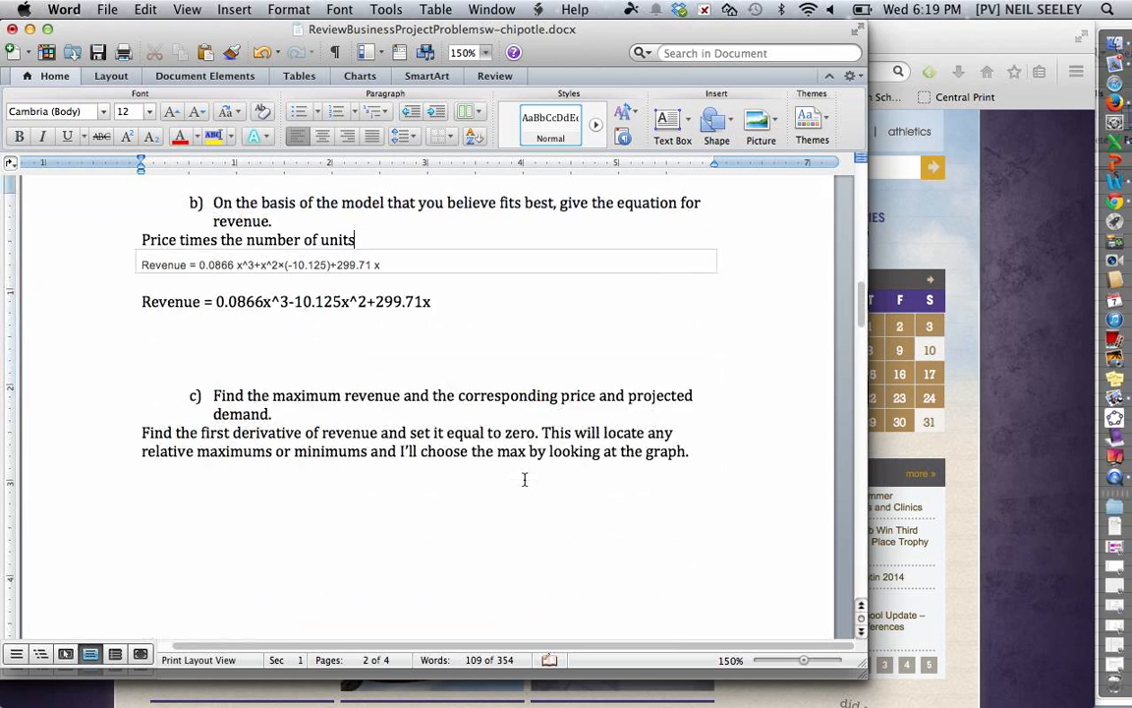
click(143, 432)
key(Return)
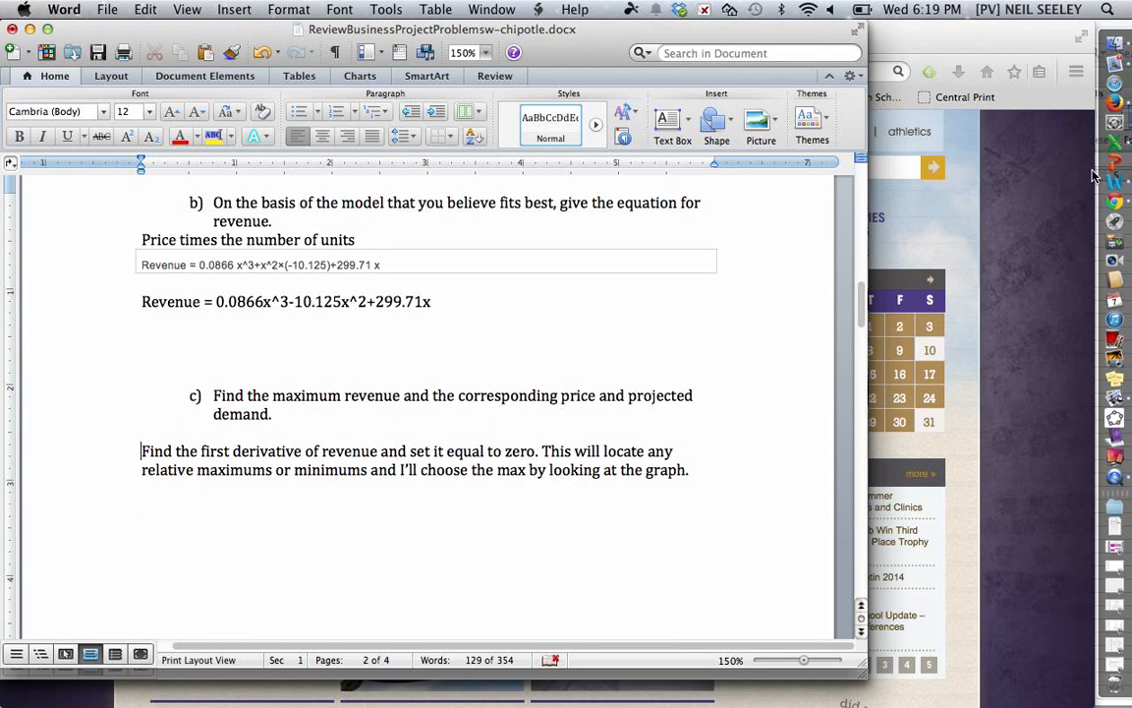
Switch to Chrome, rerun the Wolfram|Alpha query "solve d/dx(0.0866x^3-10.125x^2+299.71x)=0", and examine its solutions.
click(1114, 200)
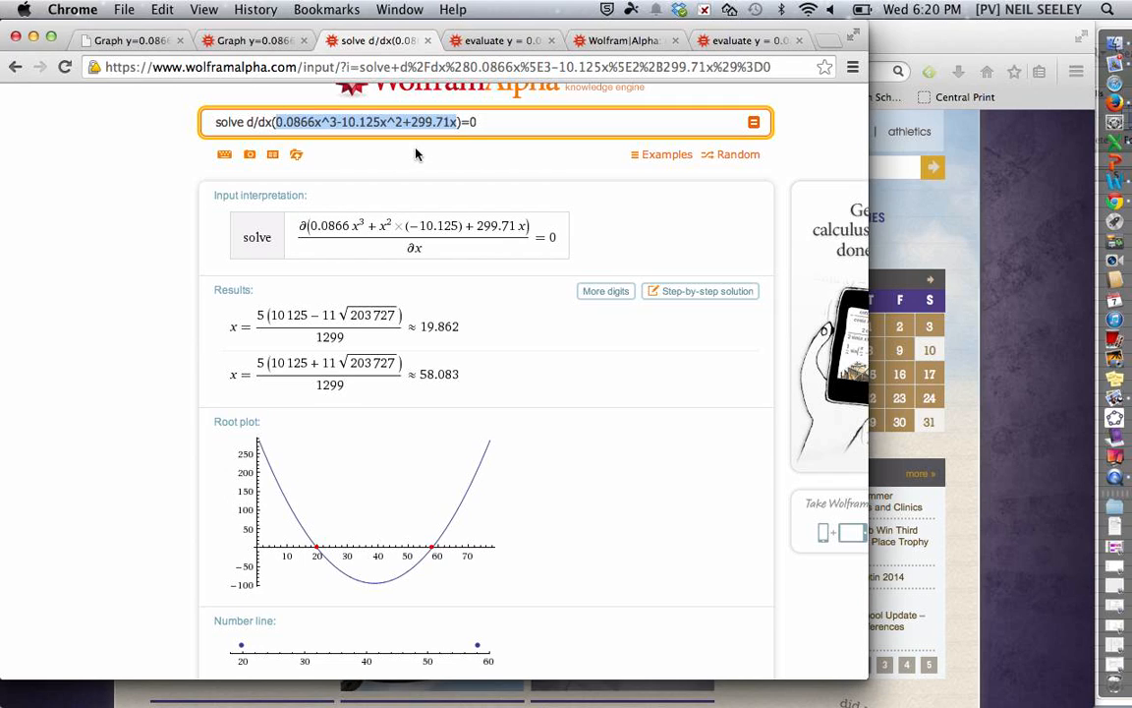
click(480, 123)
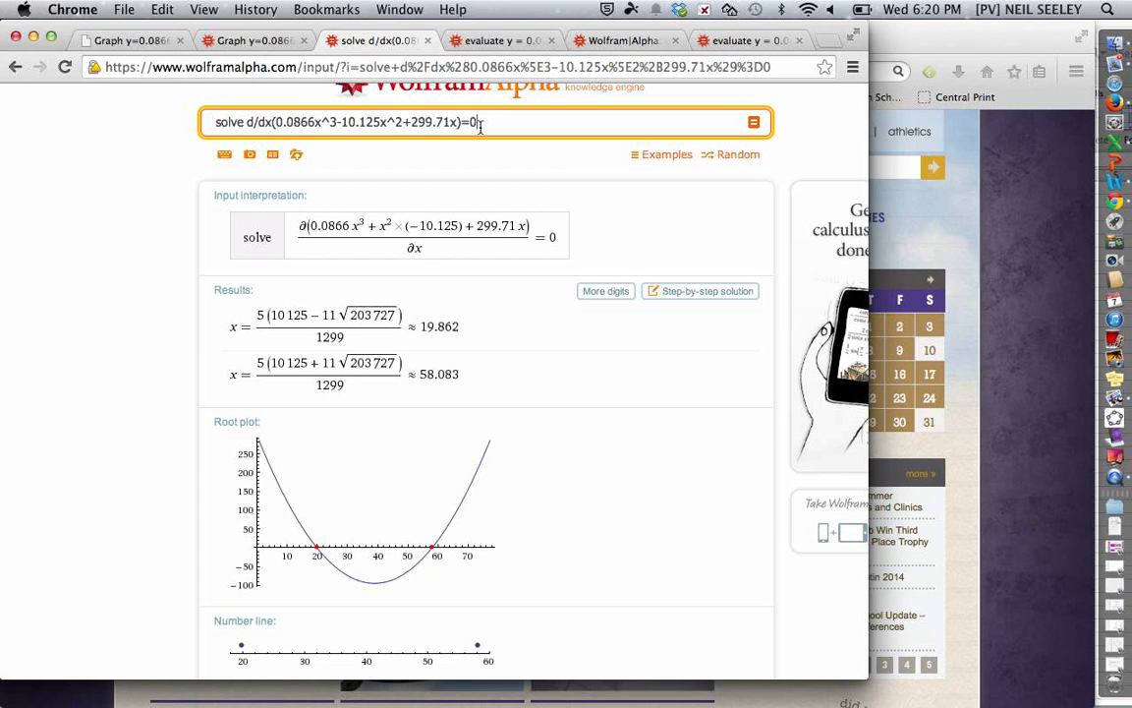
key(Return)
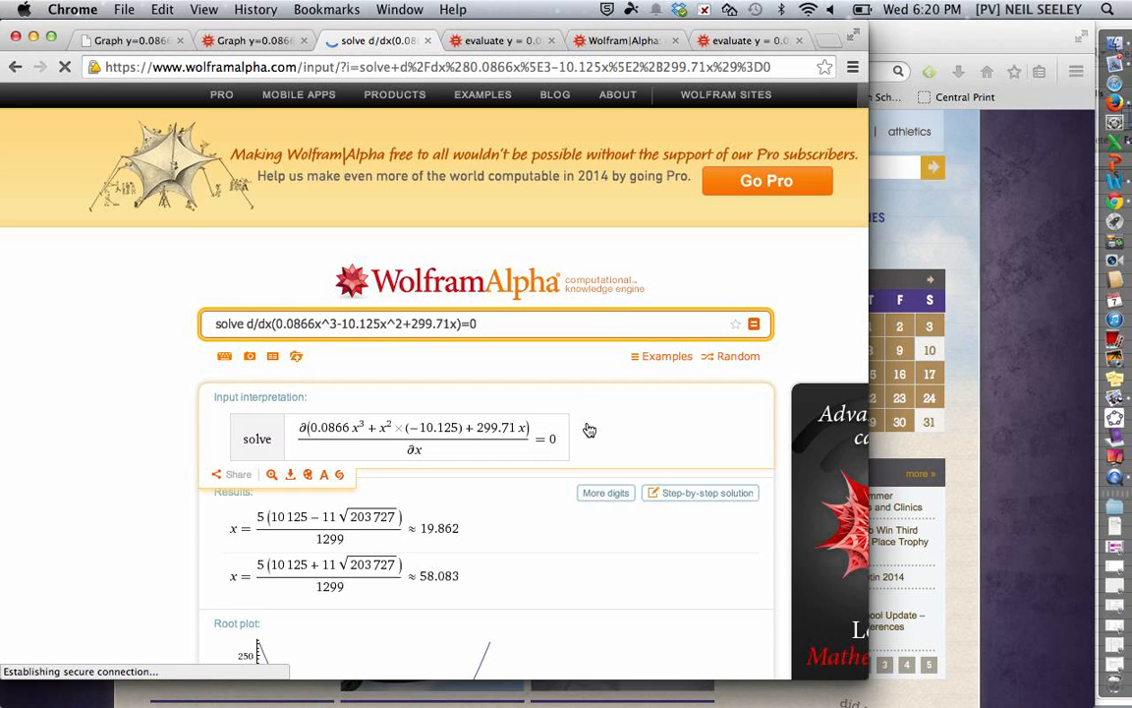
scroll(587, 427, down, 1)
scroll(588, 428, down, 3)
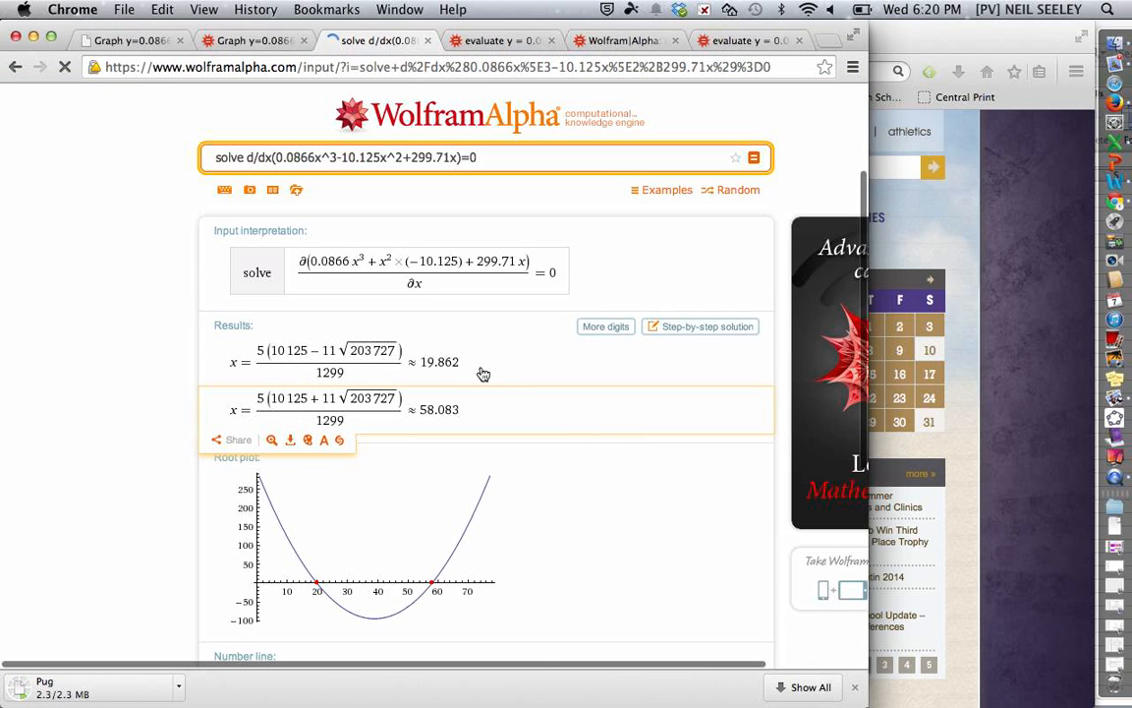
scroll(432, 405, down, 1)
scroll(432, 405, up, 1)
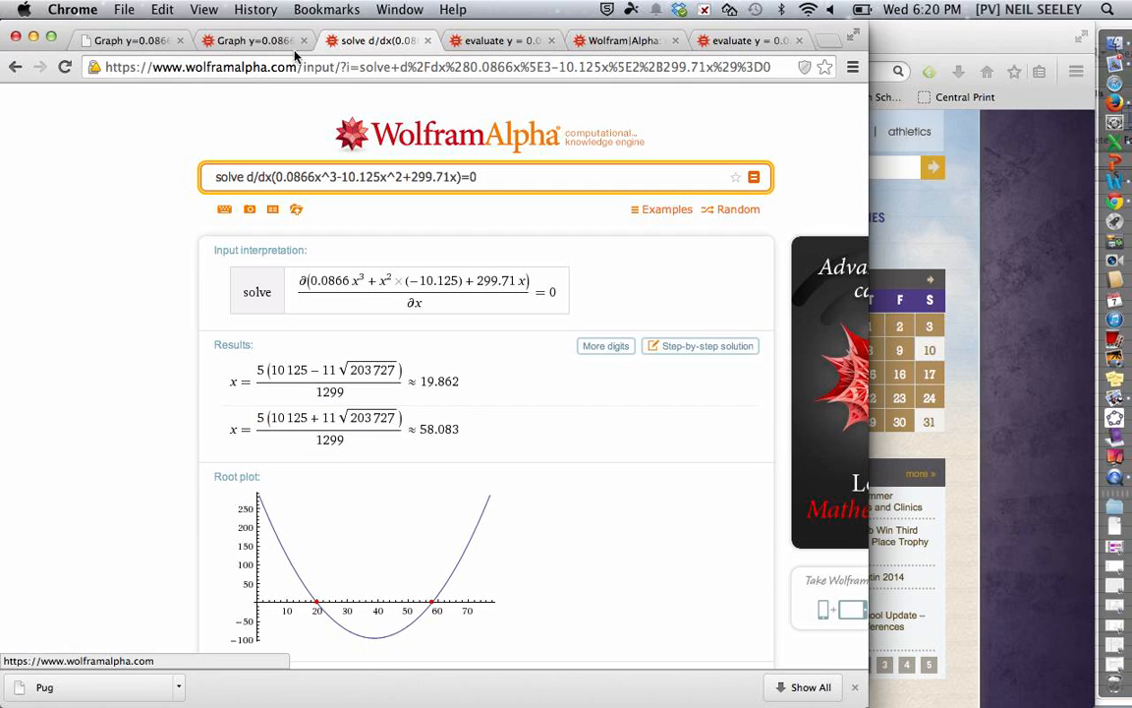
Close the copyable plaintext box on the revenue graph and compare the curve's peak with the derivative's solutions.
click(265, 41)
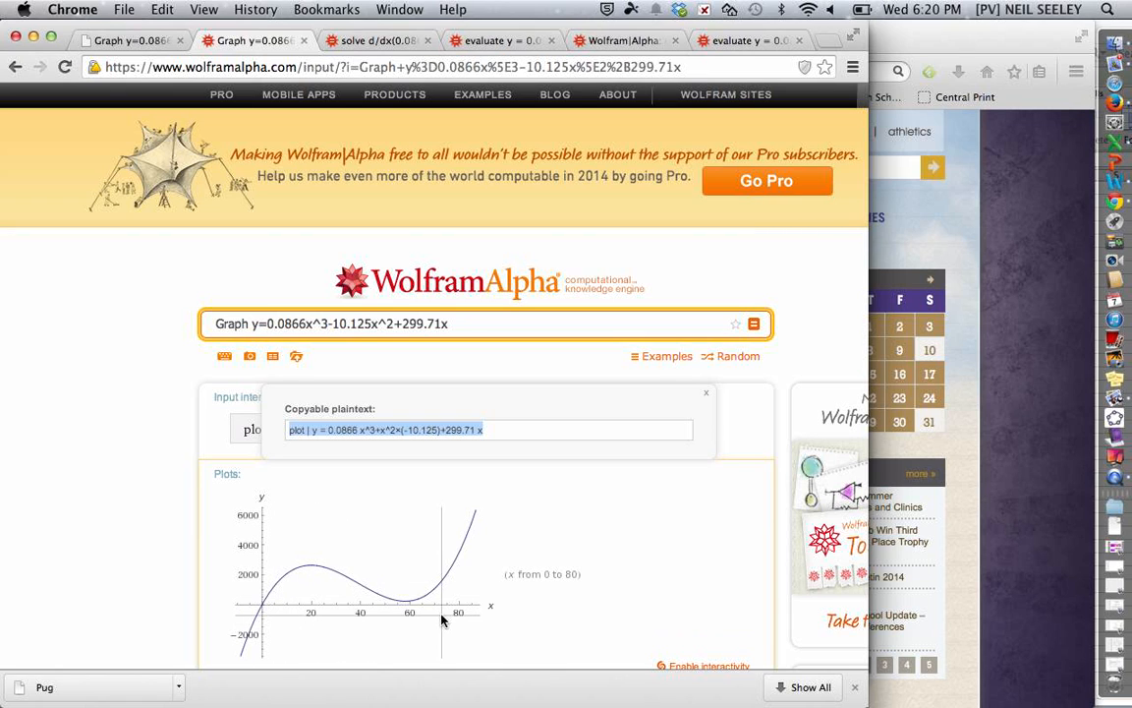
click(707, 396)
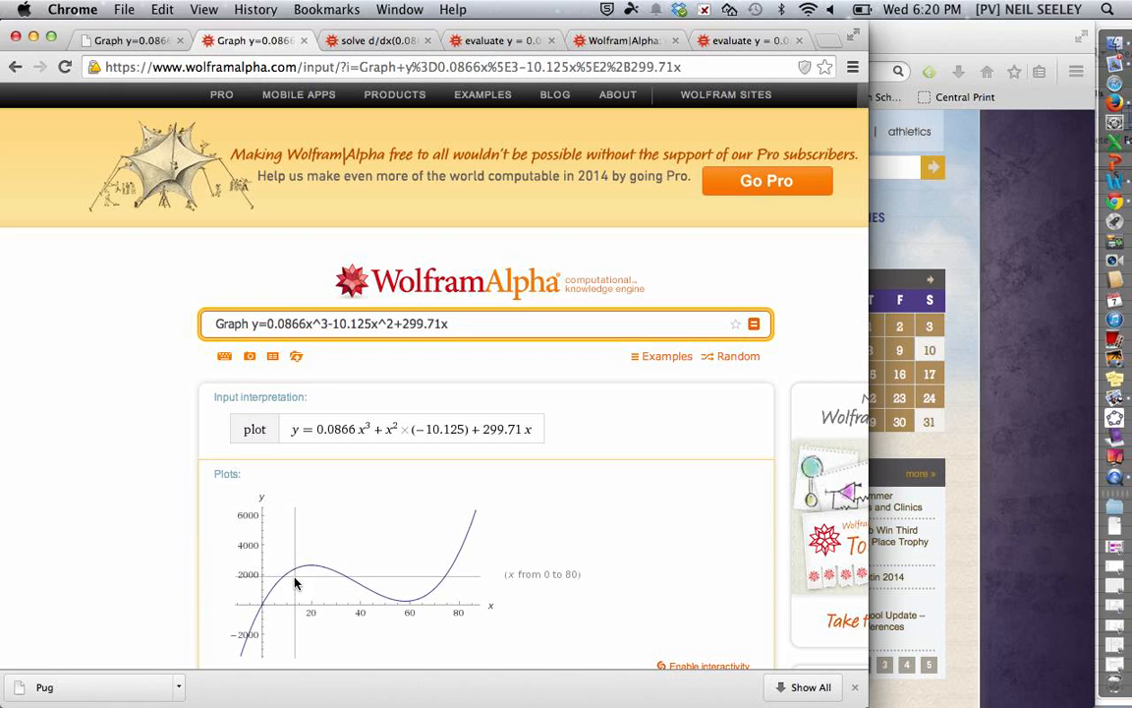
click(368, 44)
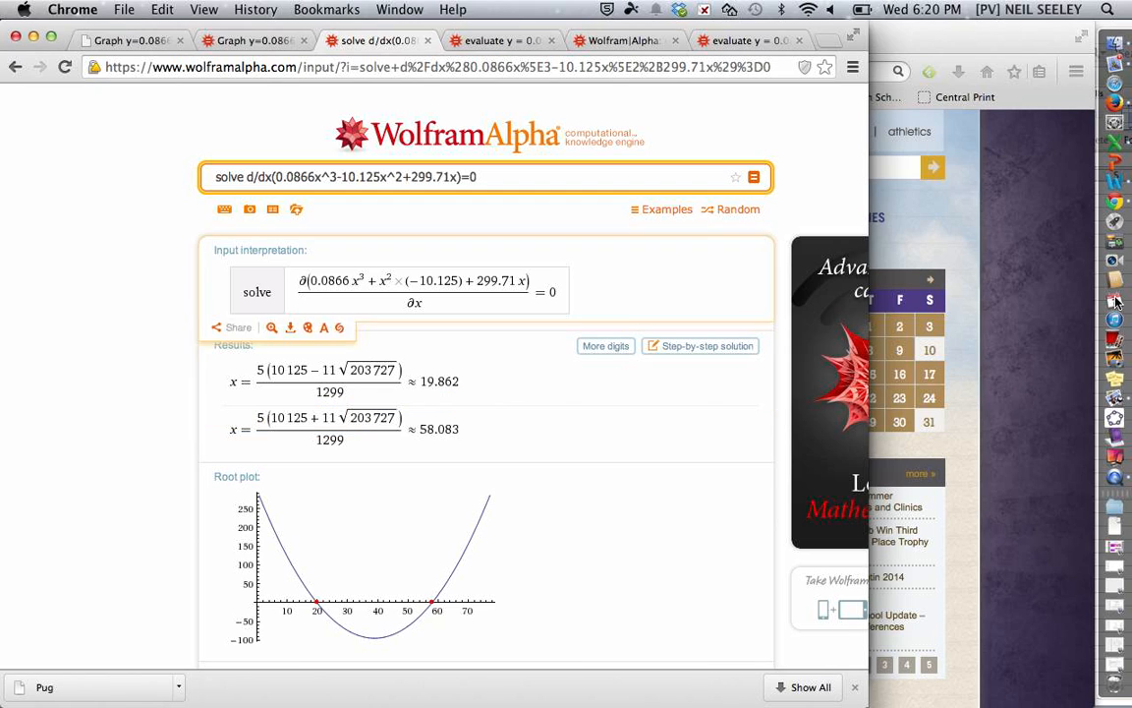
Switch to Word and add the line "The relative max occurs at x = 19.862" below the answer to question c).
click(1118, 181)
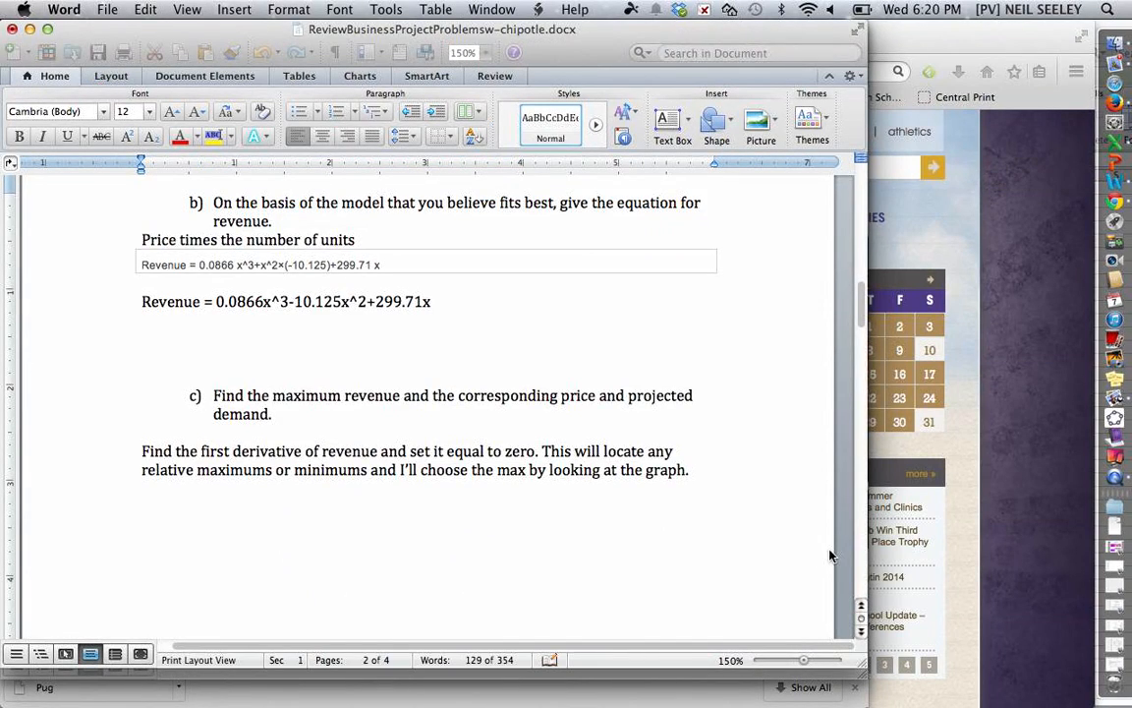
click(698, 471)
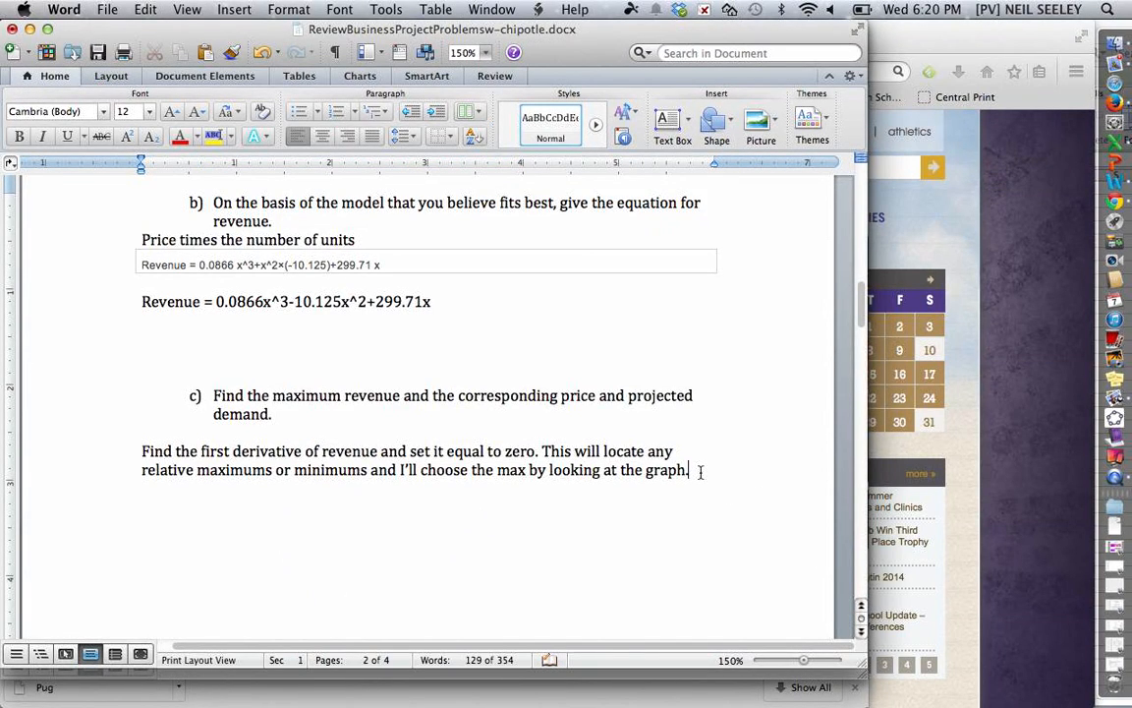
key(Return)
text(The relati)
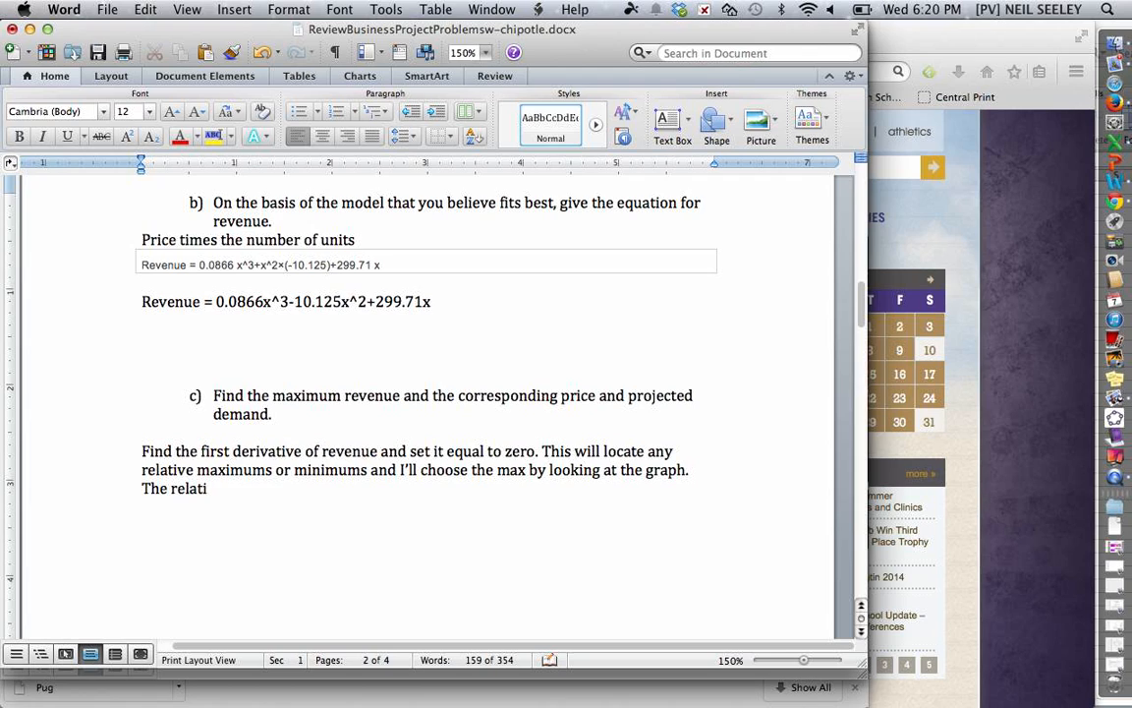
text(ve max occurs at)
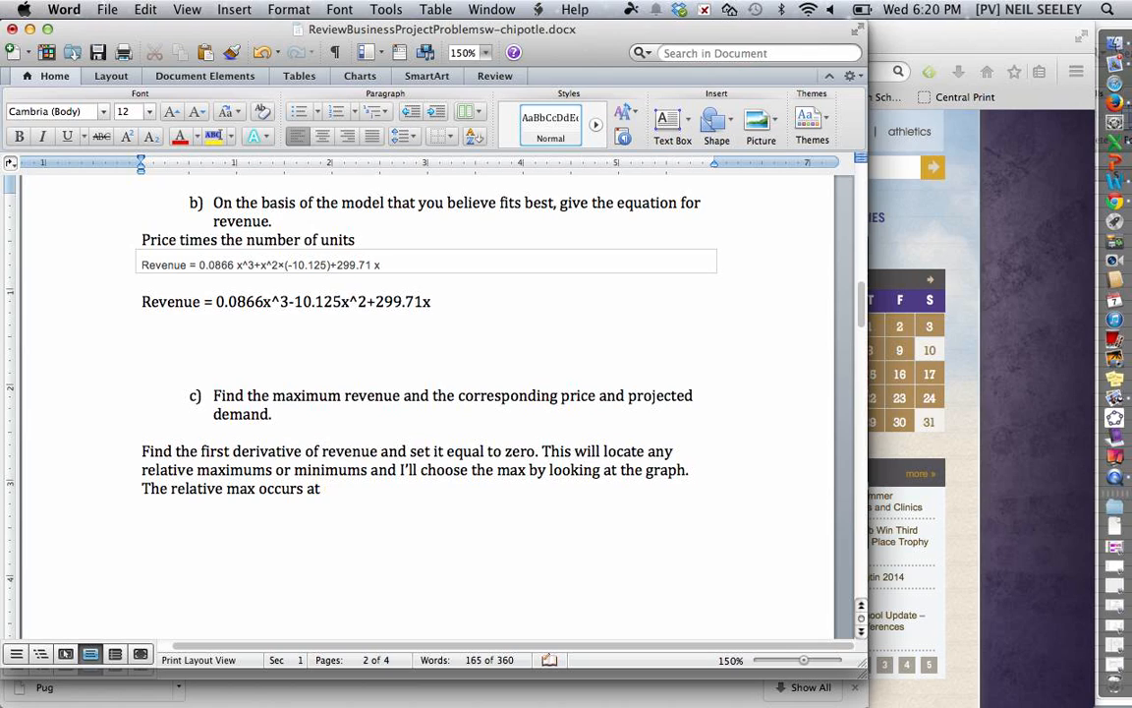
text( cx = 18)
key(BackSpace)
text(9.8)
click(1115, 203)
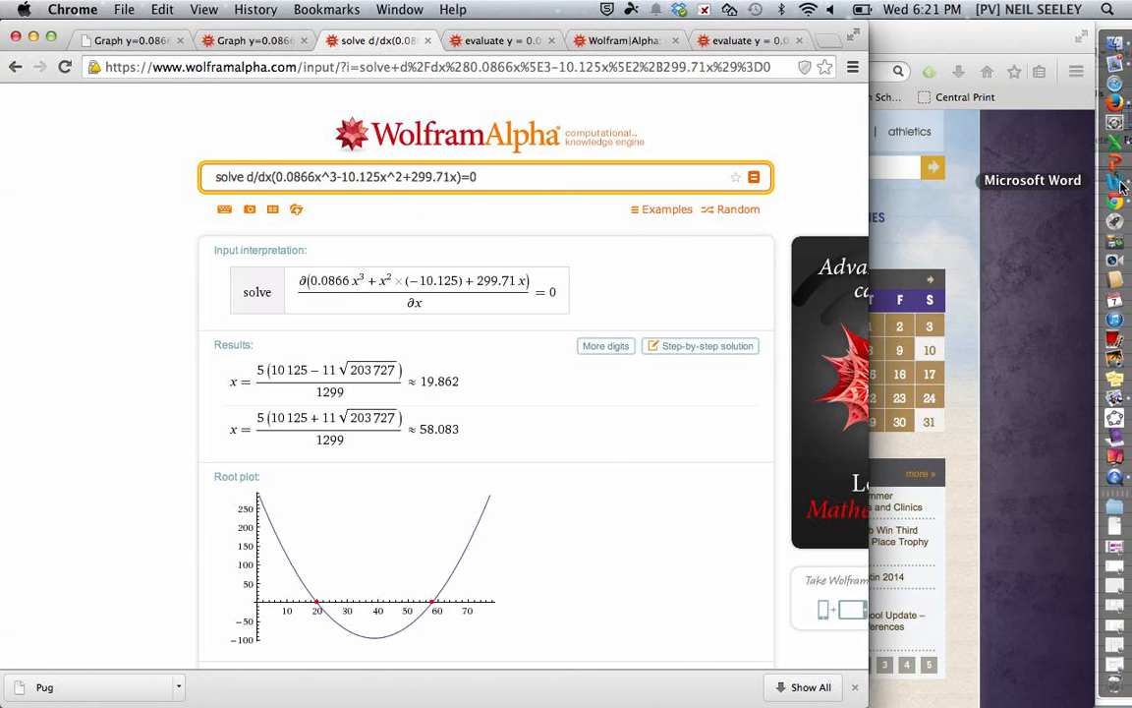
click(1119, 183)
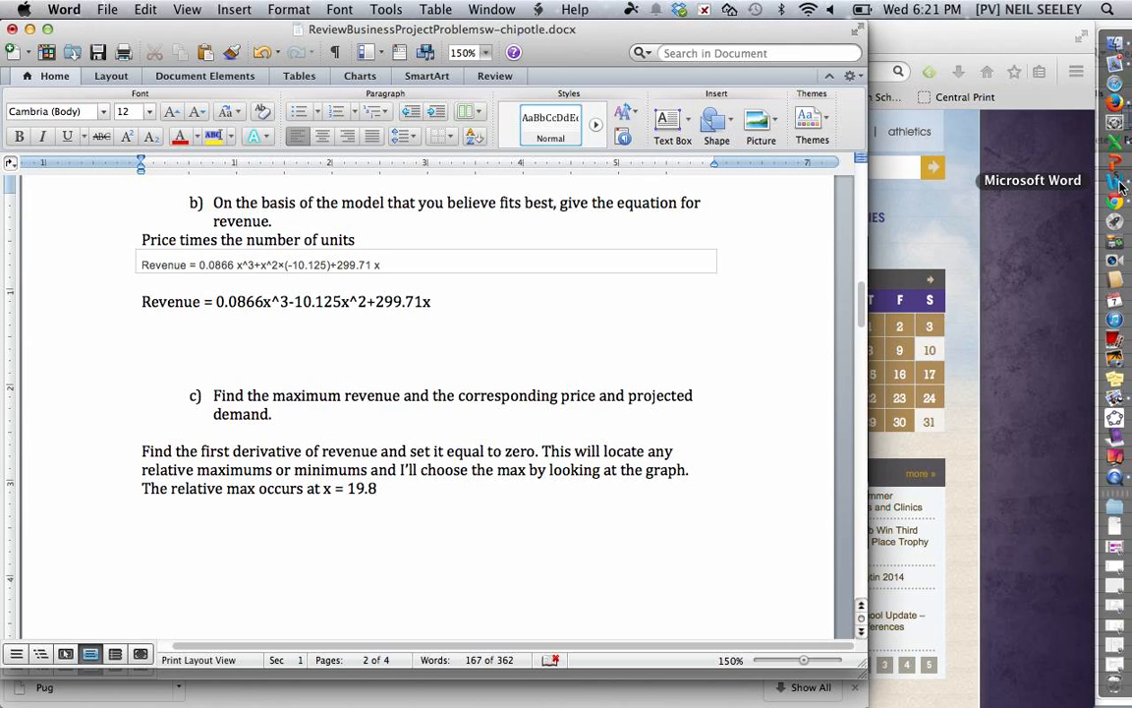
text(2)
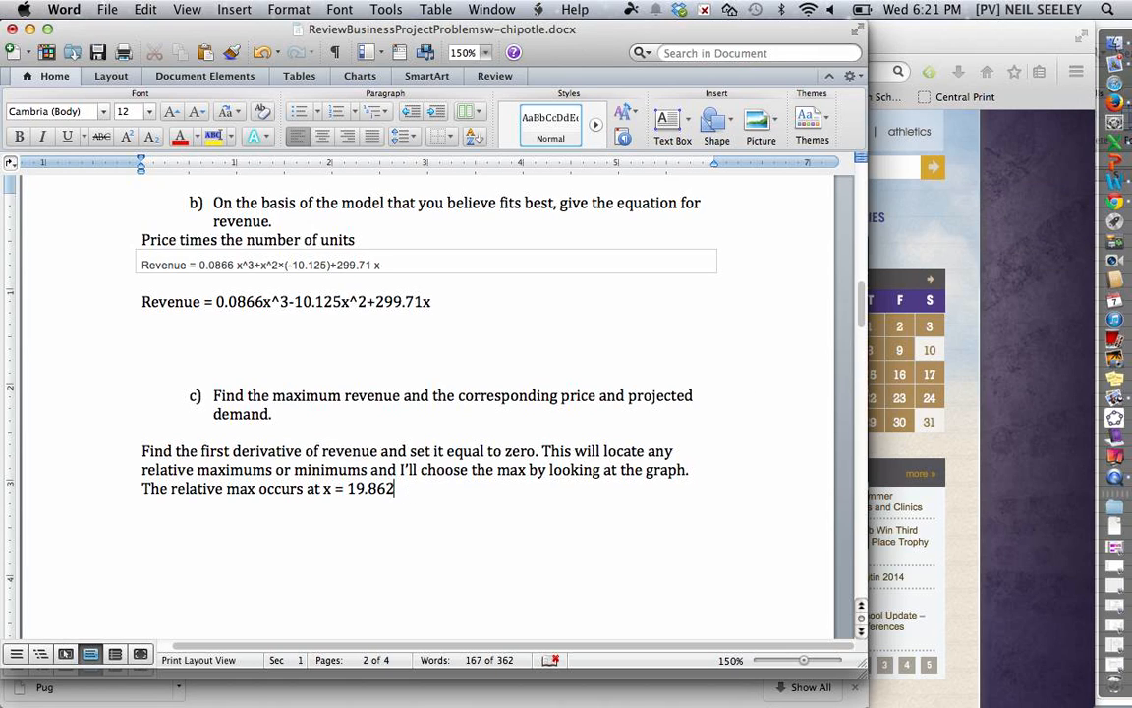
text(.)
key(BackSpace)
Check the price and demand table for what x represents and append "units demanded" to the relative max line.
scroll(711, 393, up, 10)
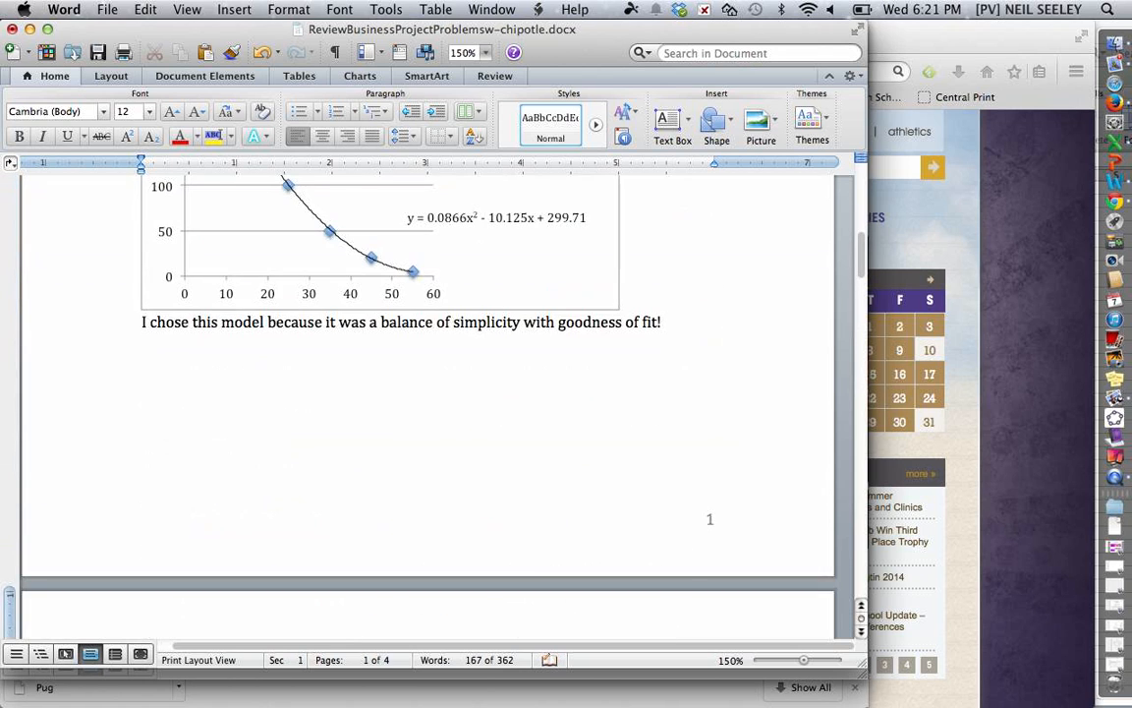
scroll(428, 403, up, 5)
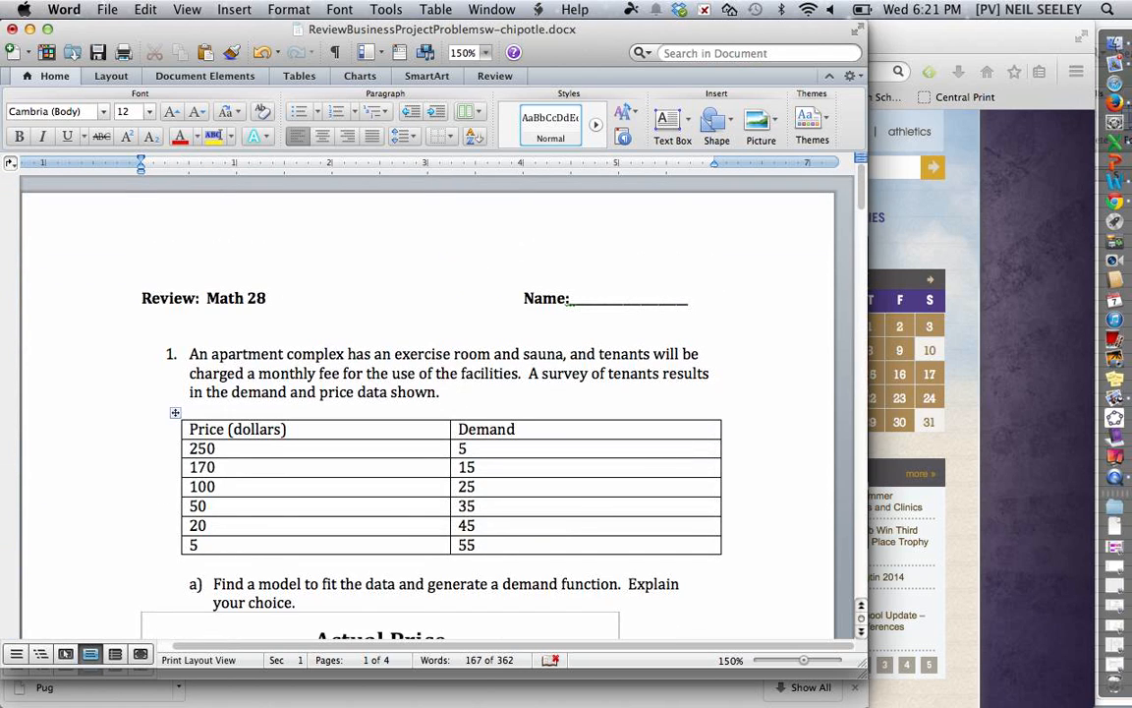
scroll(427, 403, down, 1)
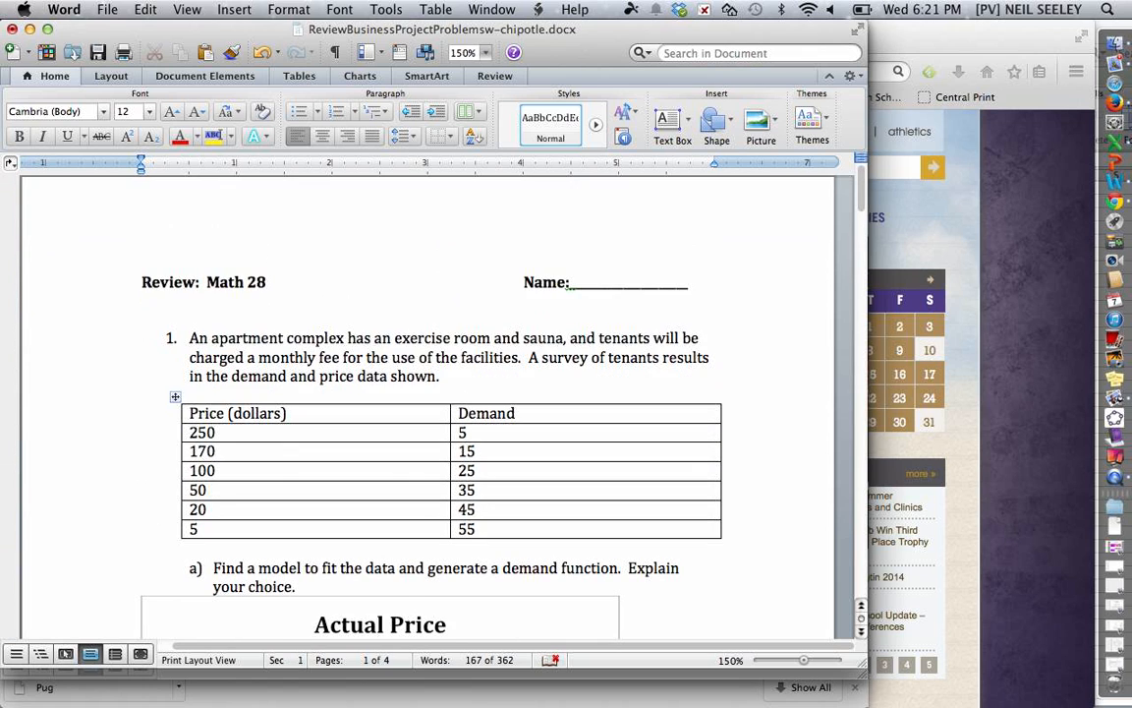
scroll(428, 403, down, 4)
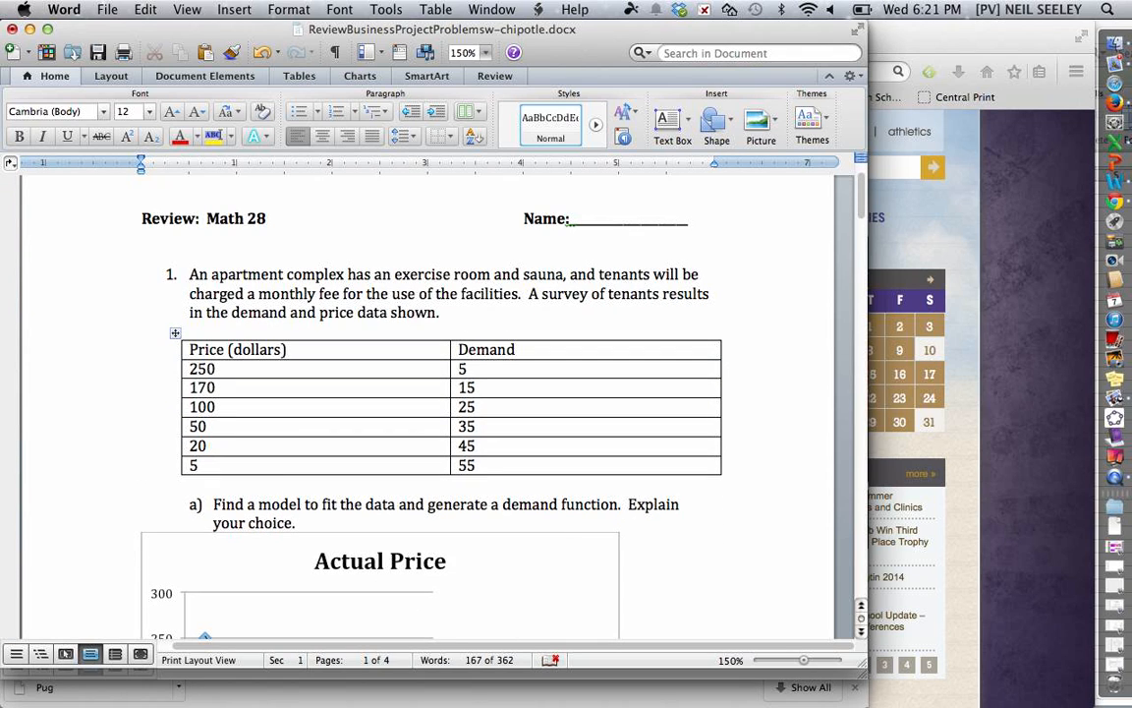
scroll(428, 471, down, 15)
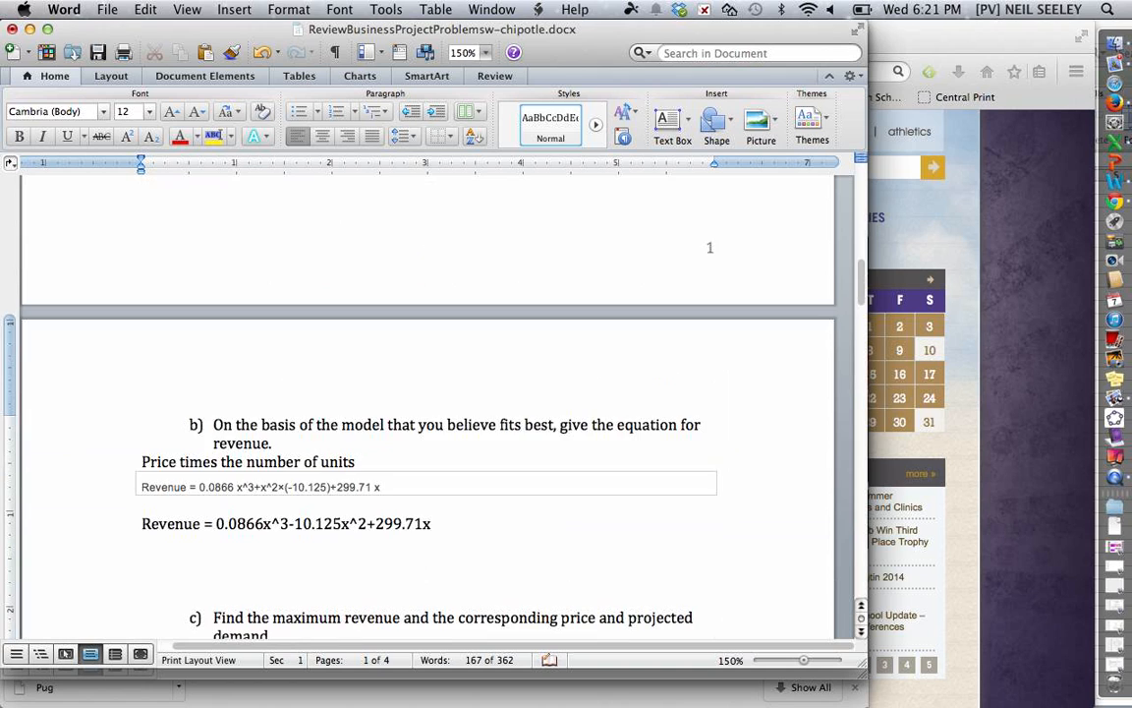
scroll(427, 413, down, 15)
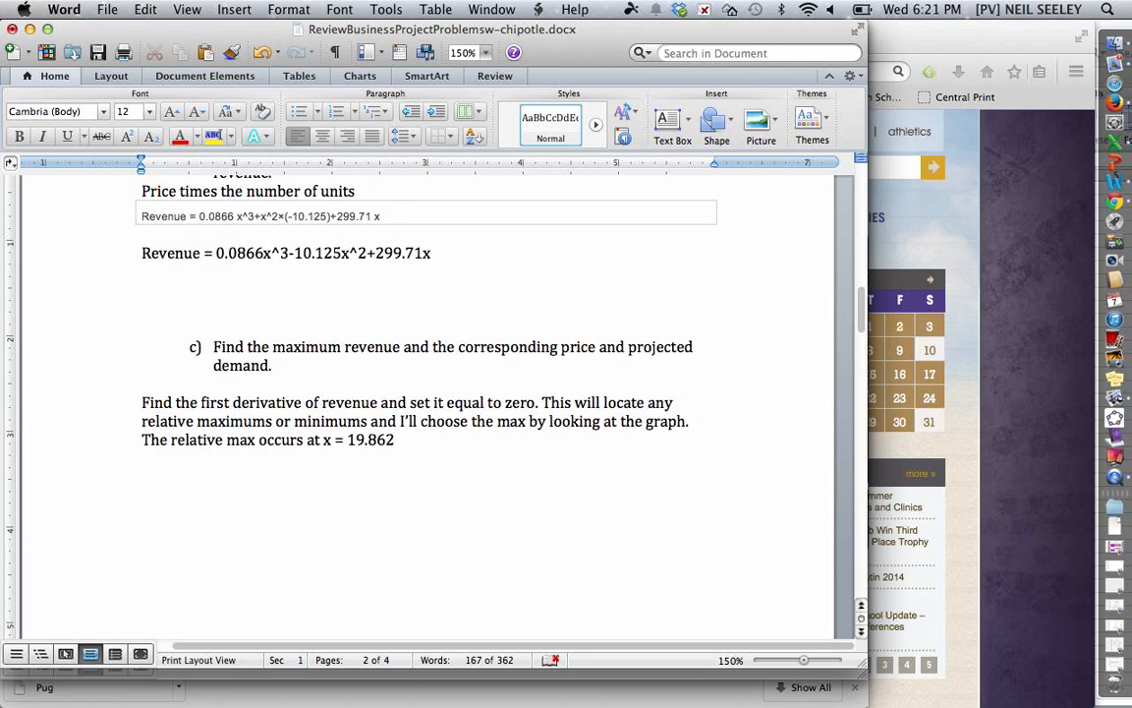
text(units sol)
key(BackSpace)
key(BackSpace)
text(demanded)
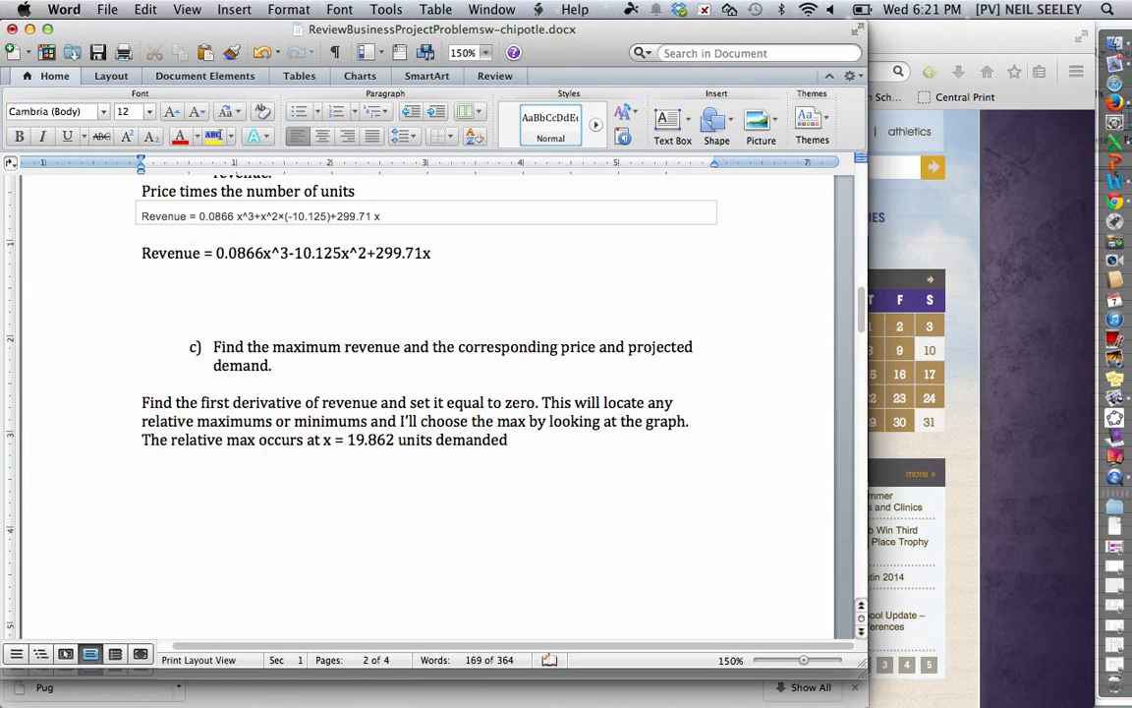
Add the line "The corresponding price would be (the price that maximizes rev):" and start a new line below it.
key(Return)
text(The correspoinding)
key(BackSpace)
key(BackSpace)
key(BackSpace)
key(BackSpace)
key(BackSpace)
key(BackSpace)
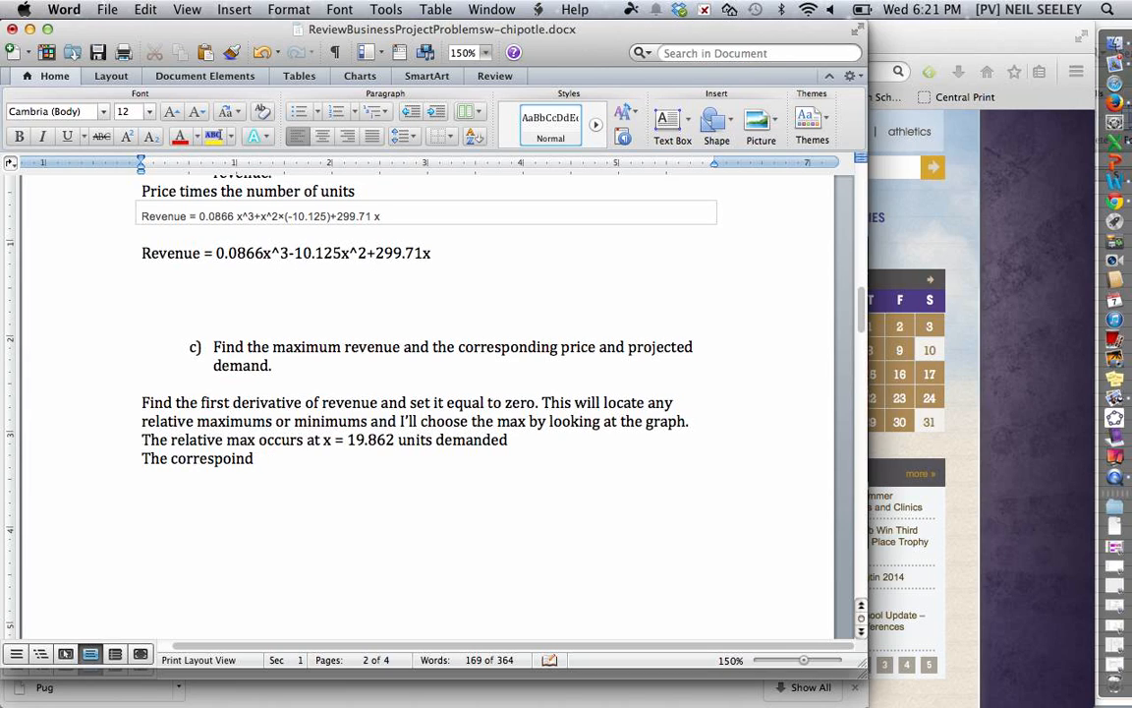
text(nding price would )
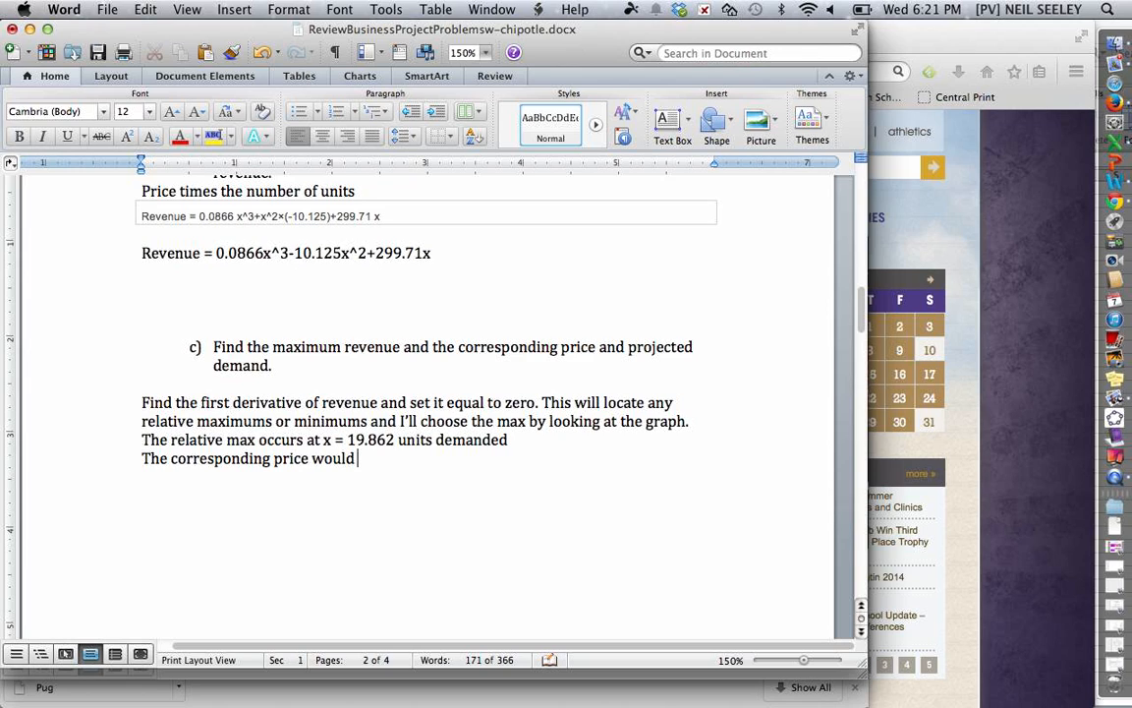
text(be (the price that ma)
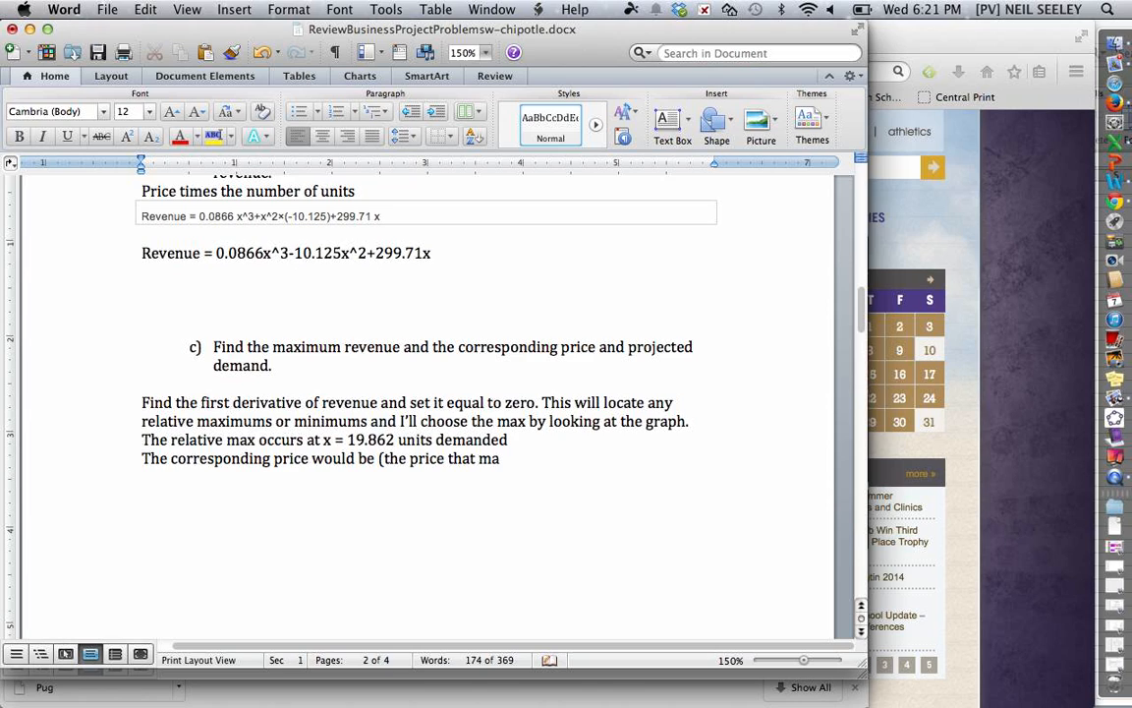
text(ximizes rev))
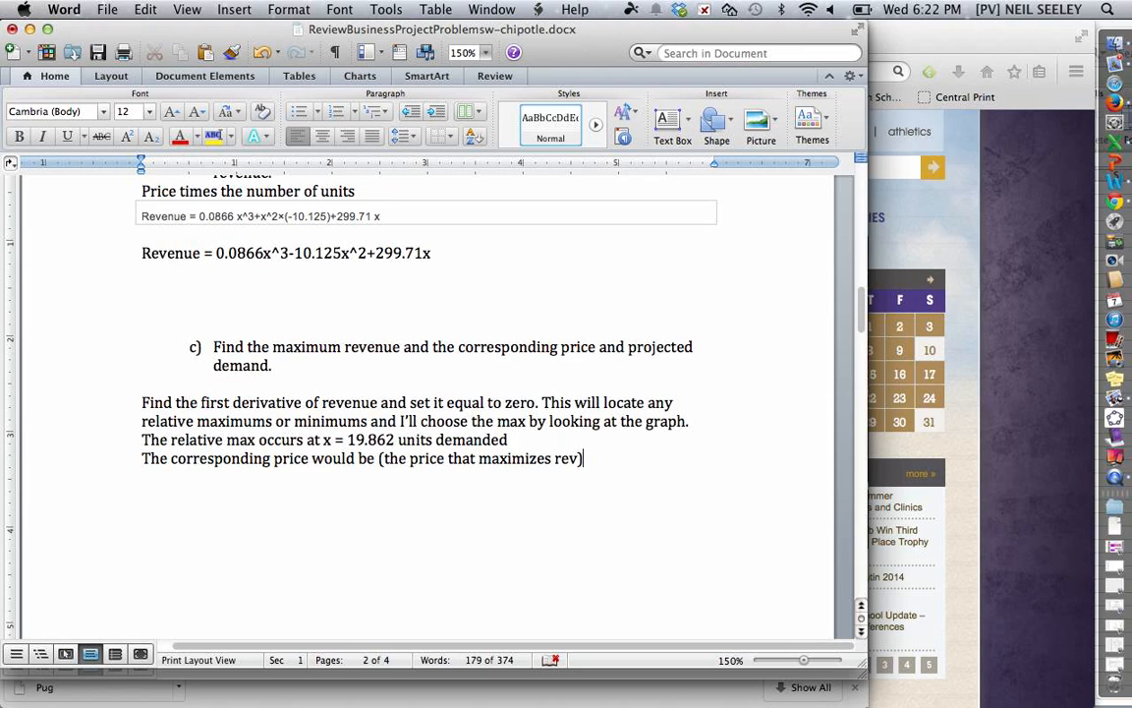
text(:)
key(Return)
scroll(442, 274, up, 10)
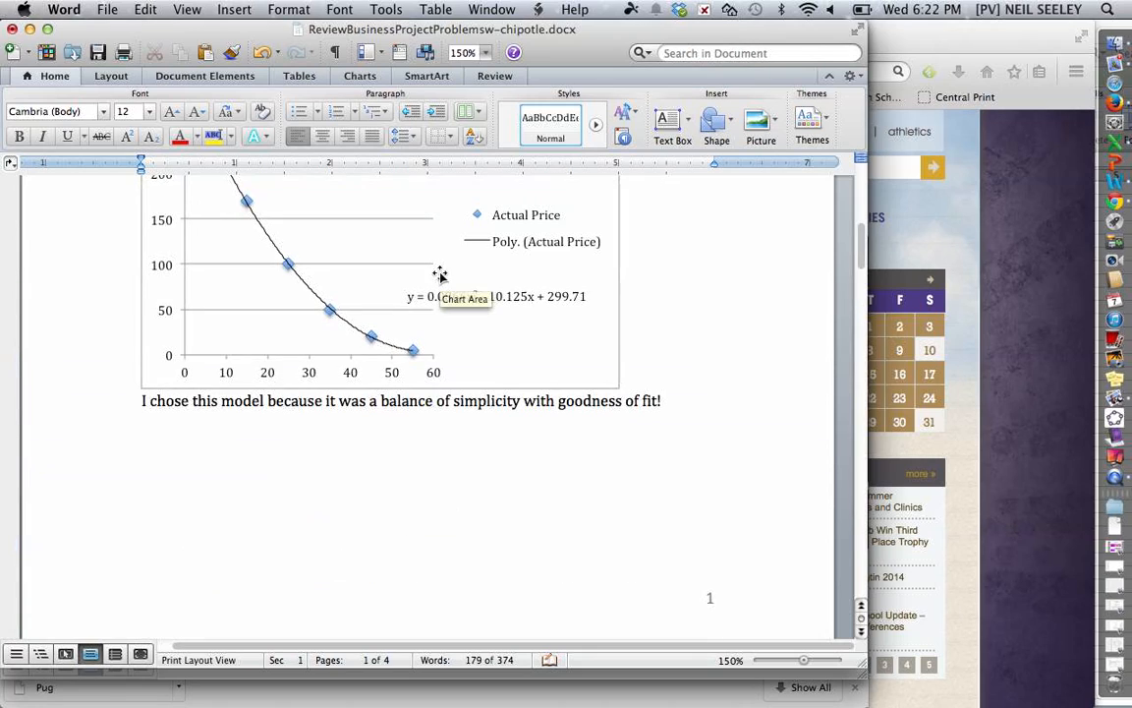
double_click(450, 296)
scroll(452, 300, up, 5)
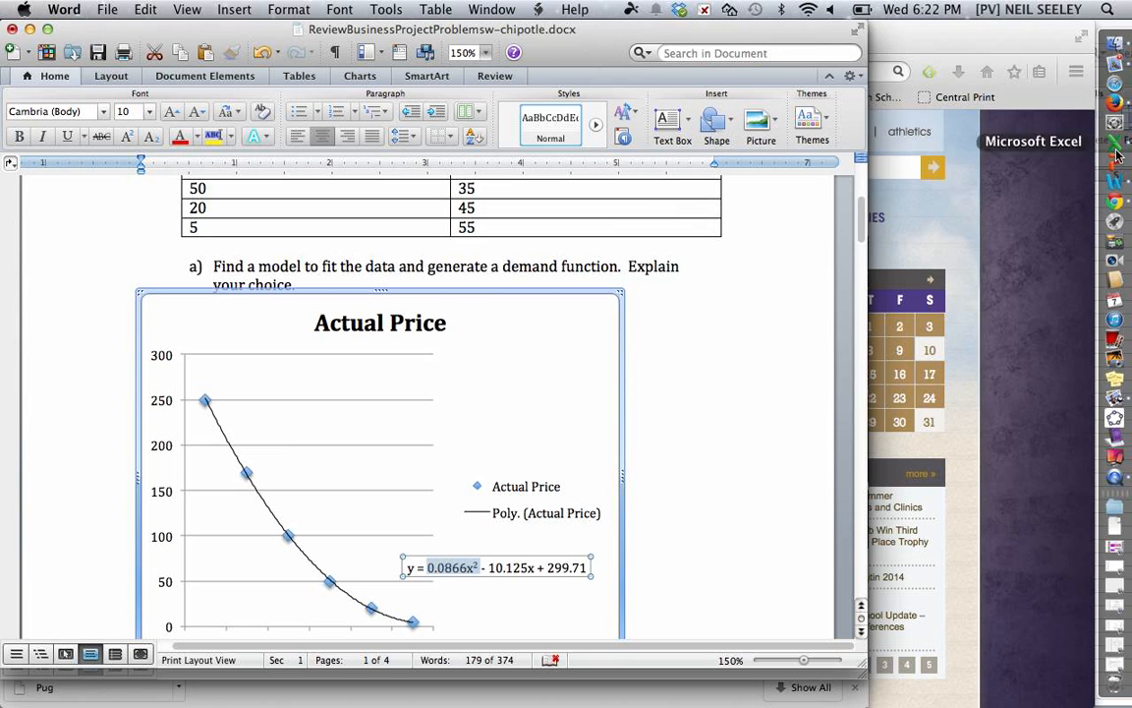
click(1116, 201)
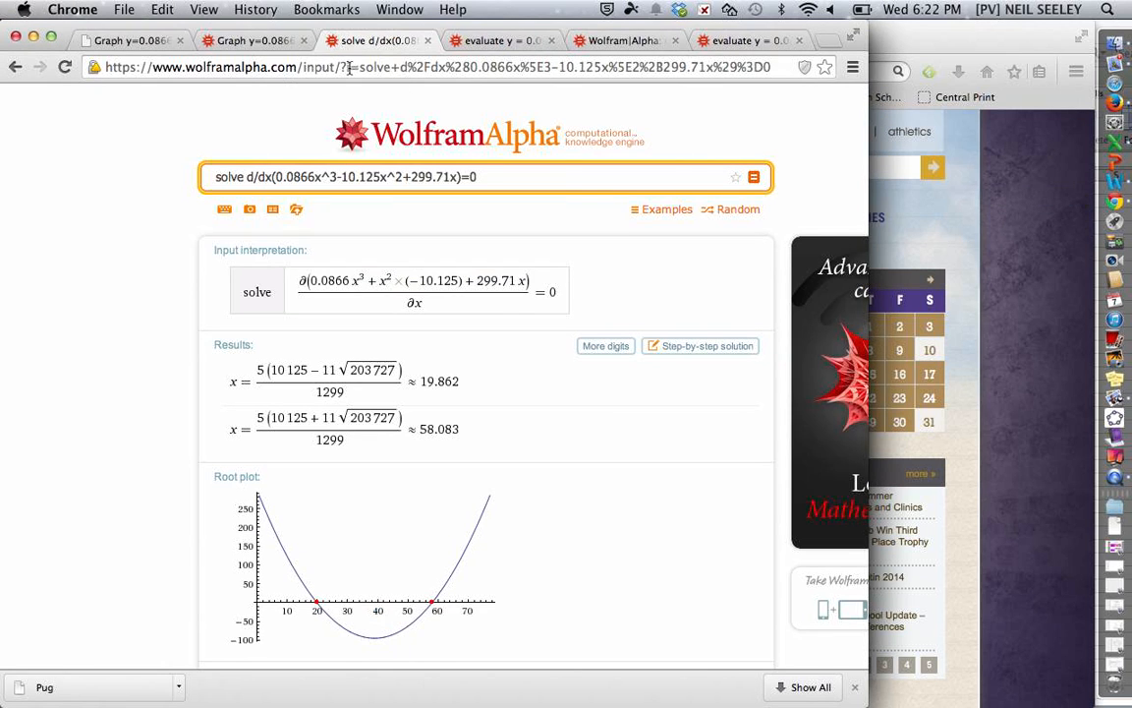
click(253, 40)
key(super+Tab)
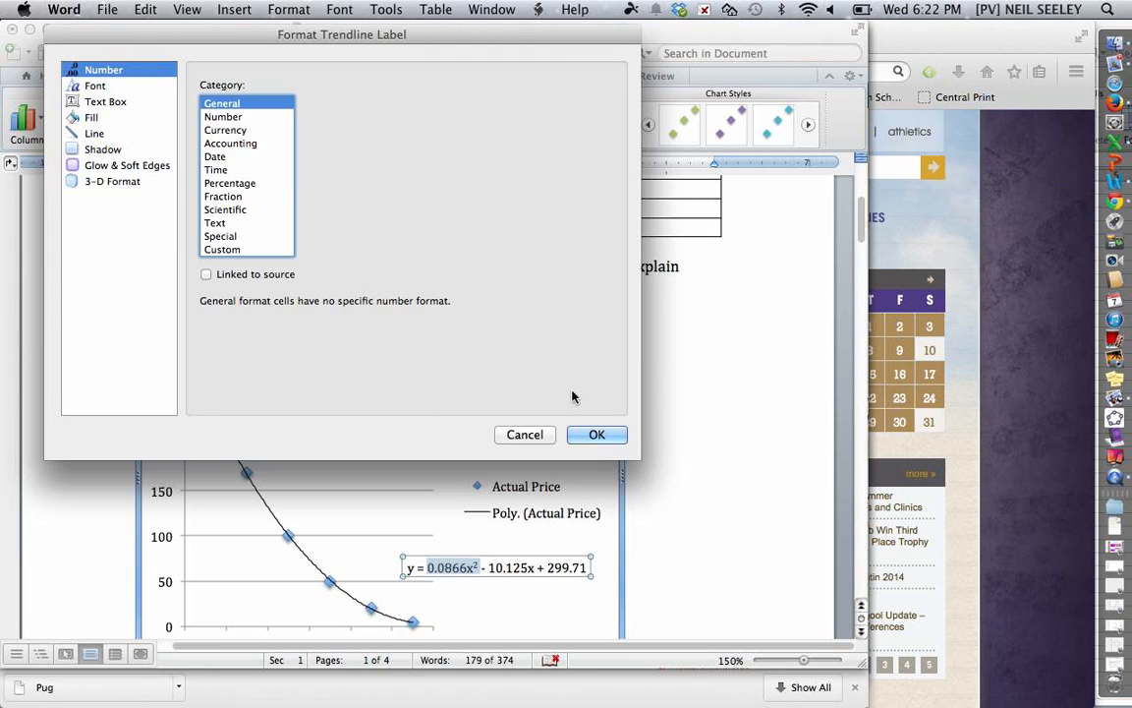
click(526, 432)
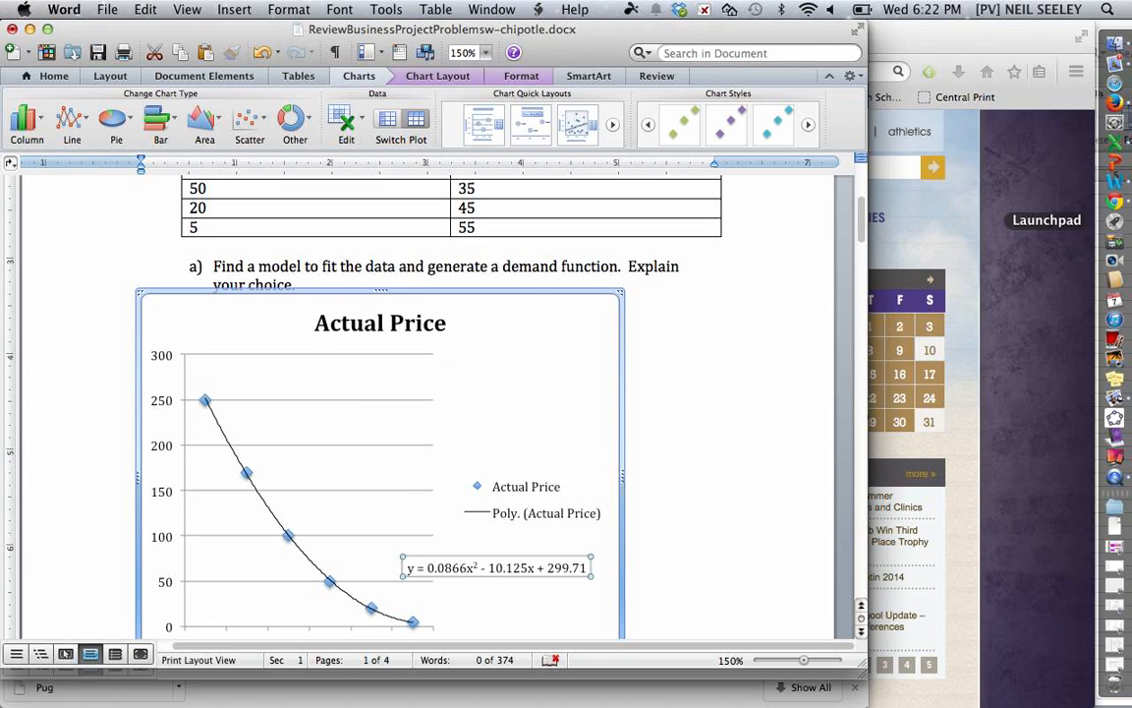
Switch to Chrome and copy the demand equation "y=0.0866x^2-10.125x+299.71" from its Wolfram|Alpha graph query.
click(1115, 201)
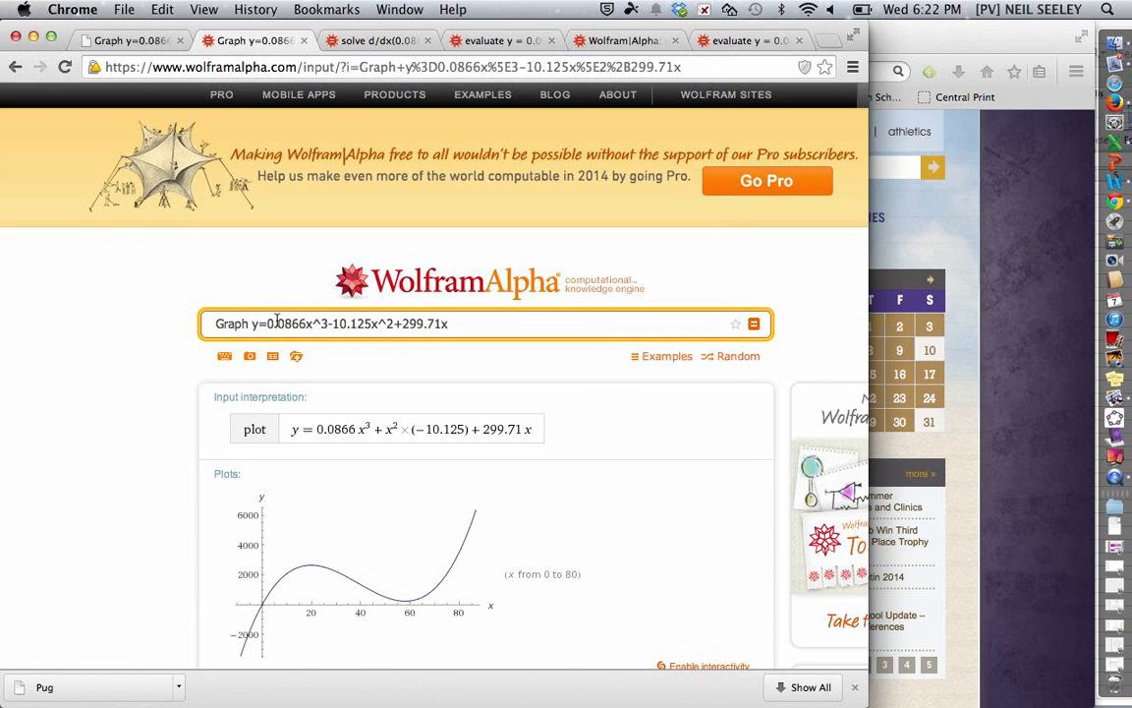
drag(253, 326, 453, 331)
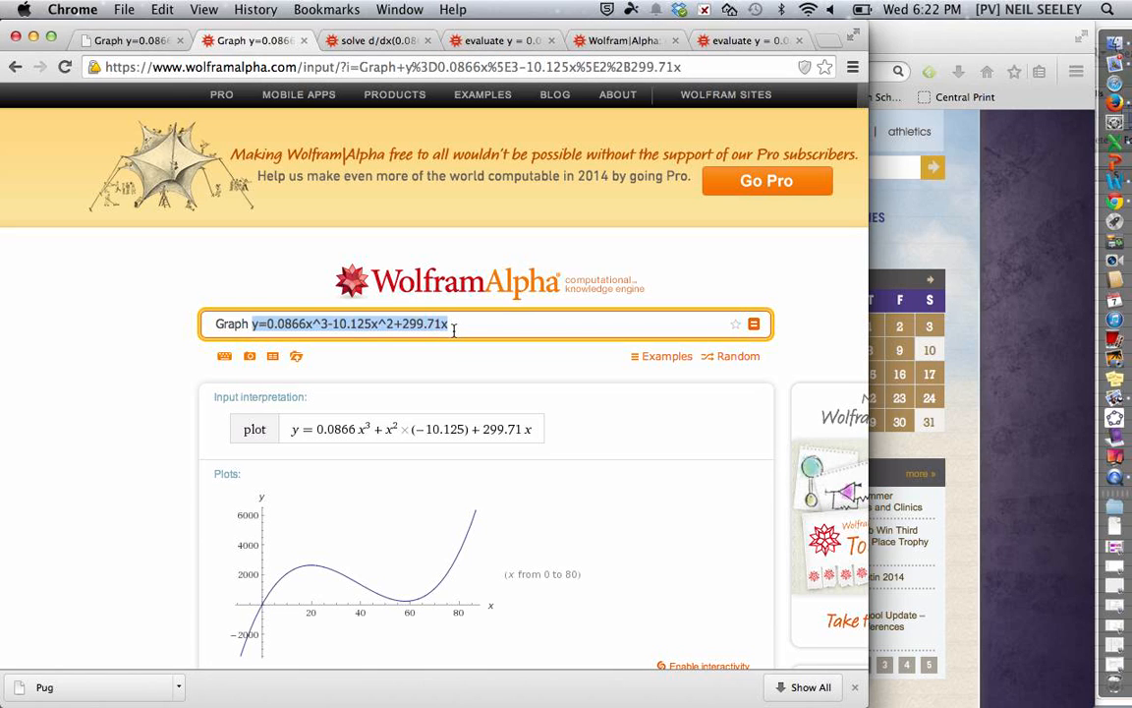
click(146, 41)
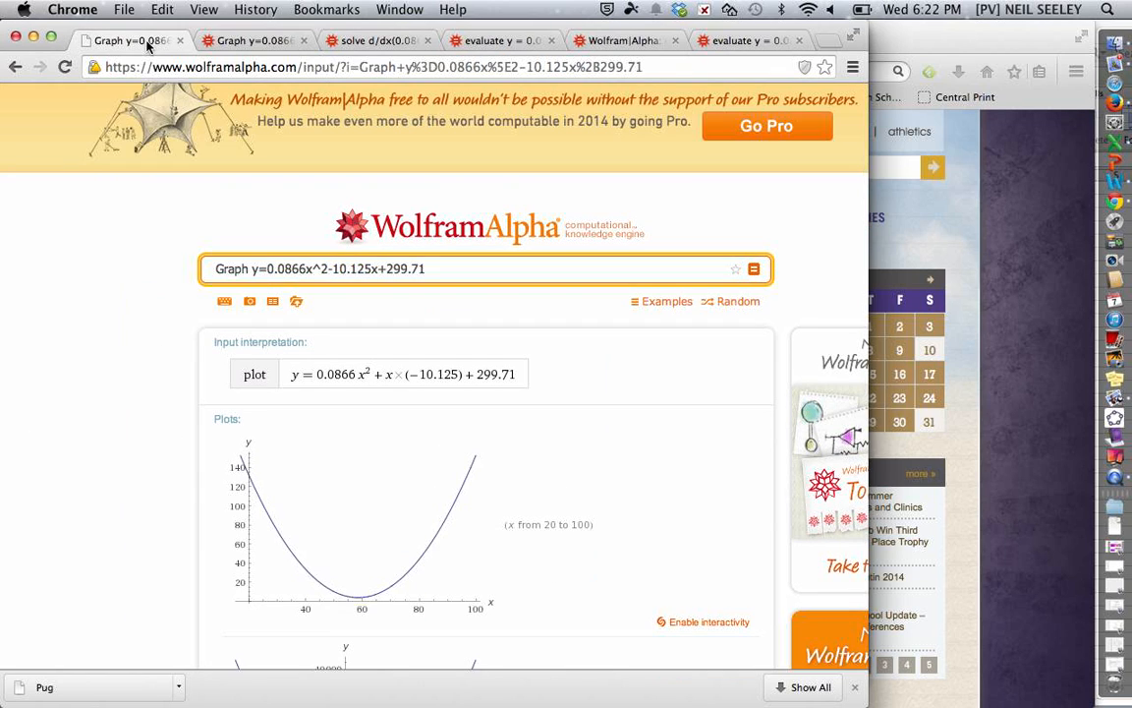
drag(428, 268, 253, 268)
key(super+c)
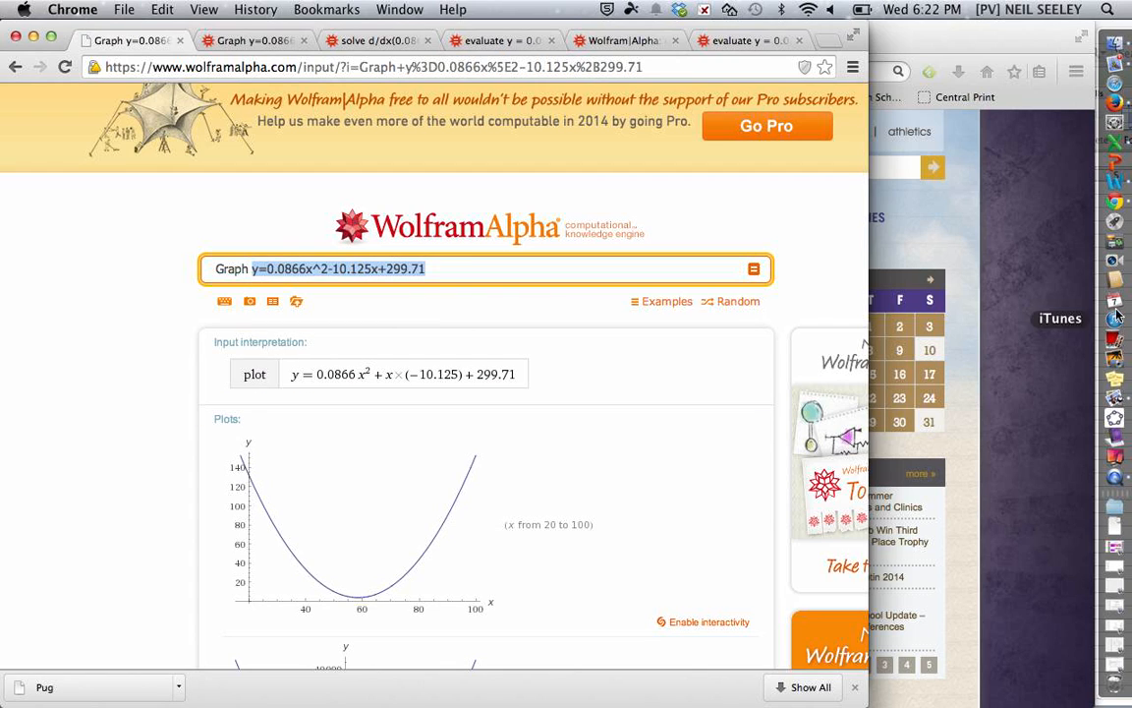
Switch to Word and paste the copied demand equation below the corresponding price line, followed by "at x = 19.862 is".
click(1115, 253)
scroll(432, 595, down, 5)
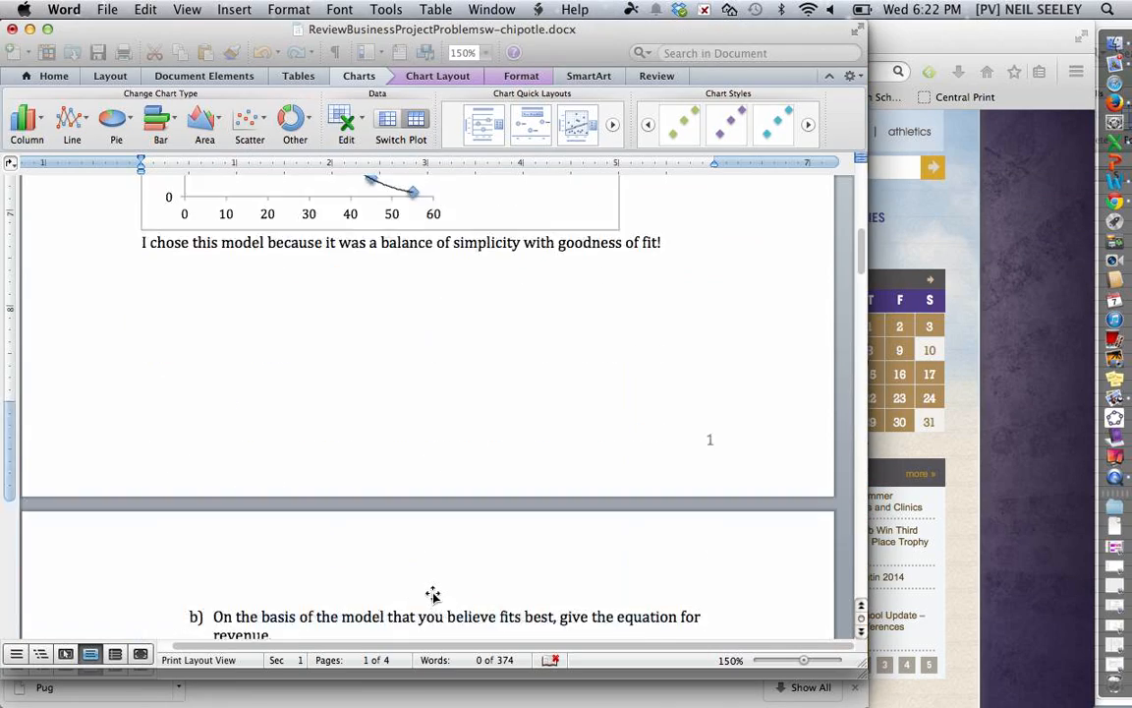
scroll(432, 594, down, 5)
click(282, 525)
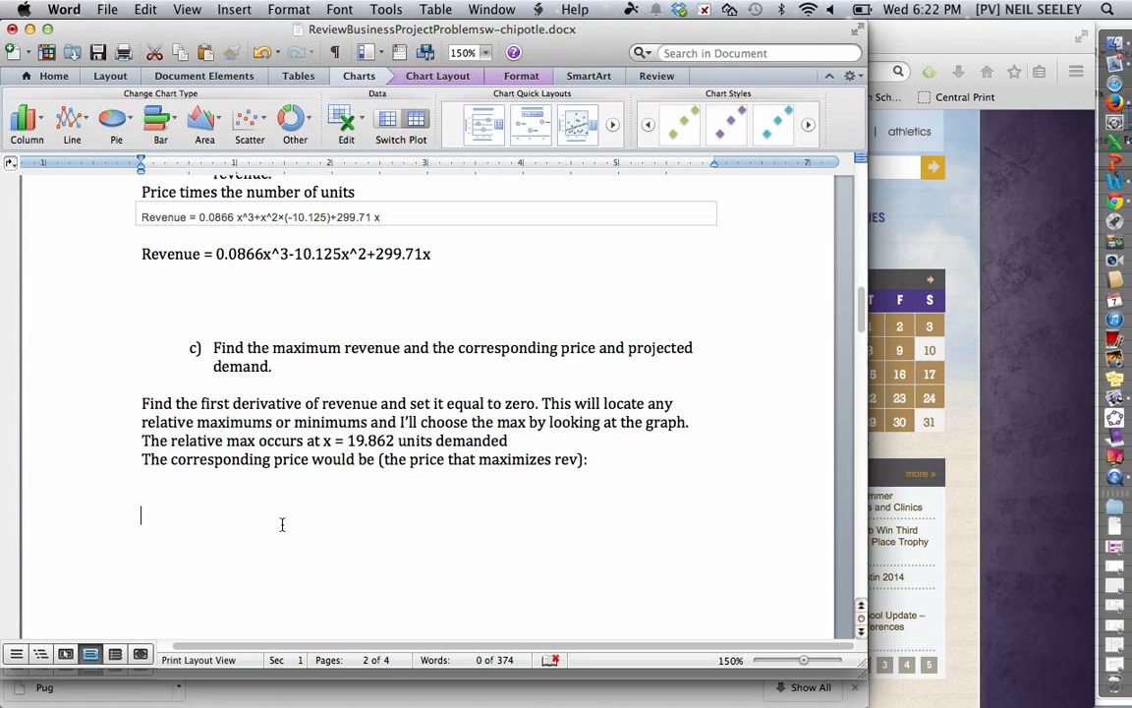
click(180, 481)
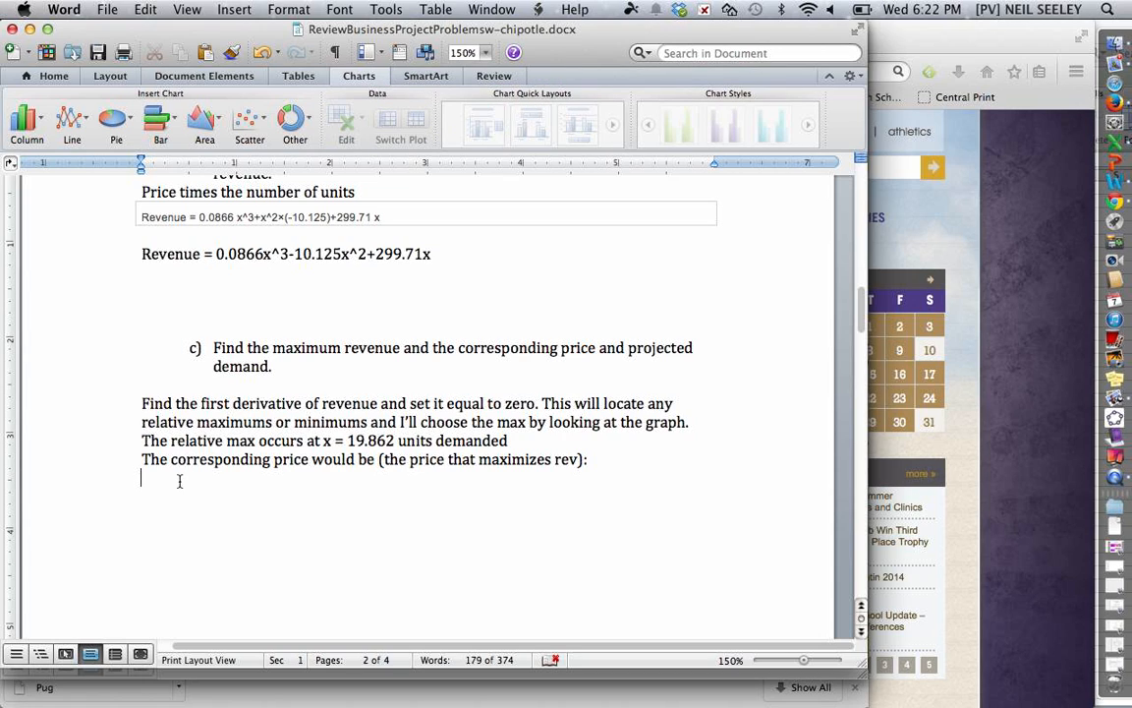
key(super+v)
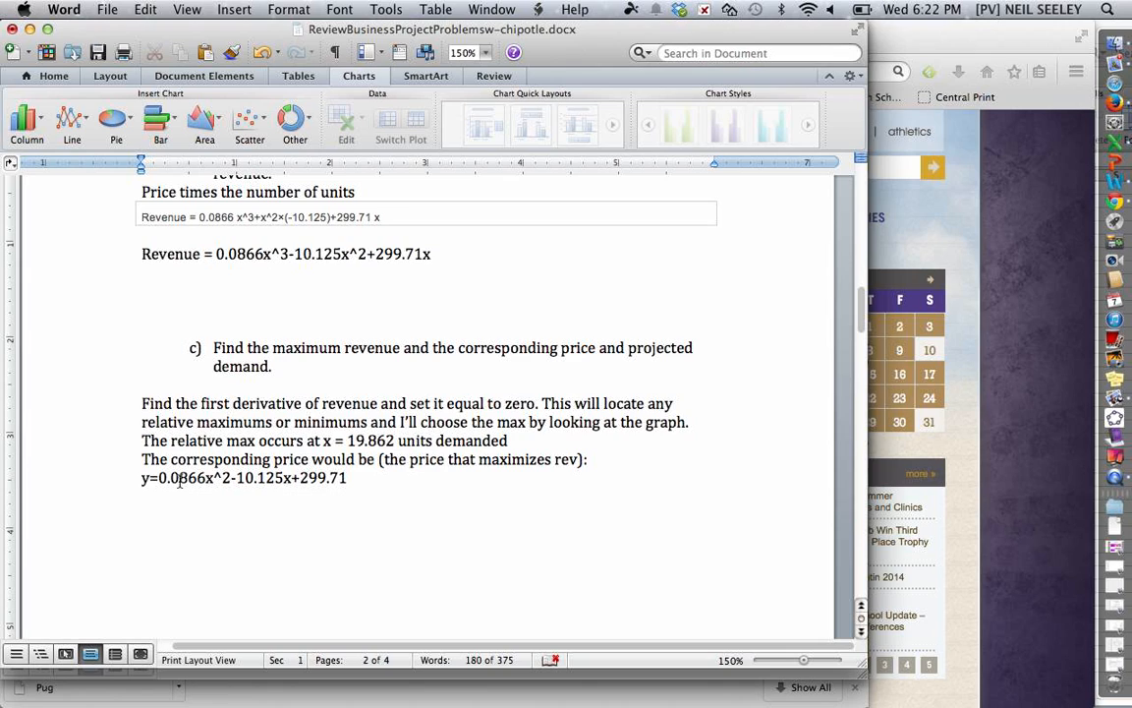
text(at x = 19.862)
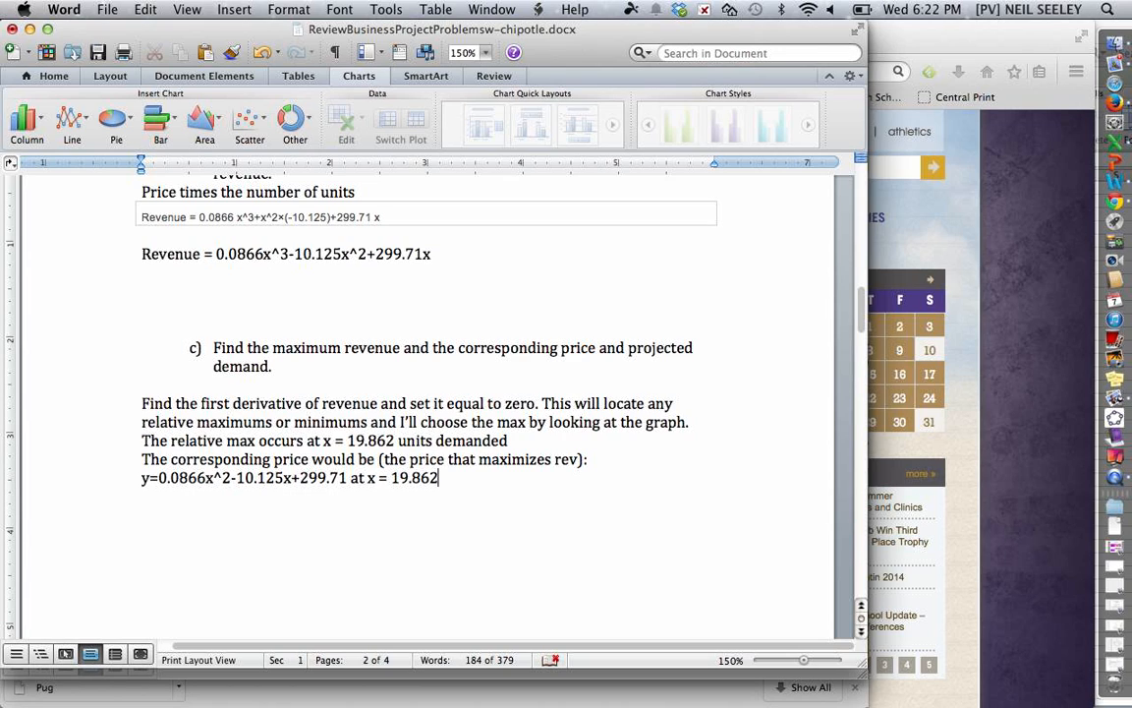
text( is)
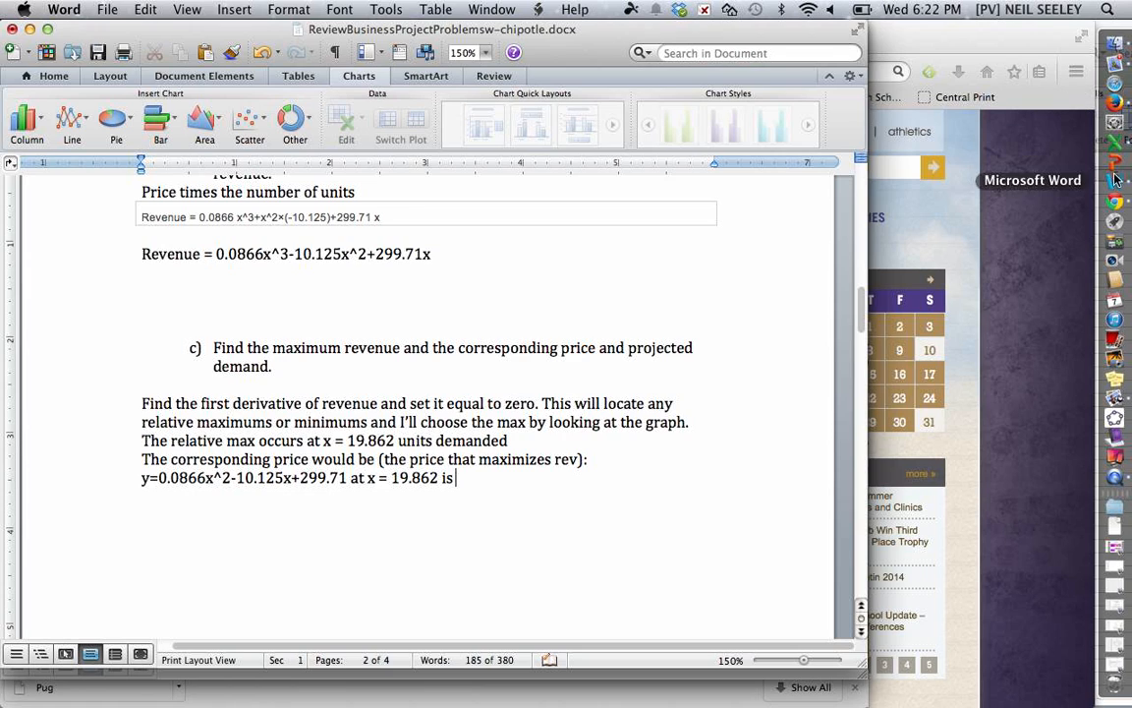
Switch to Chrome and evaluate y = 0.0866 x^2+x×(-10.125)+299.71 at x=19.862 in Wolfram|Alpha.
click(1116, 204)
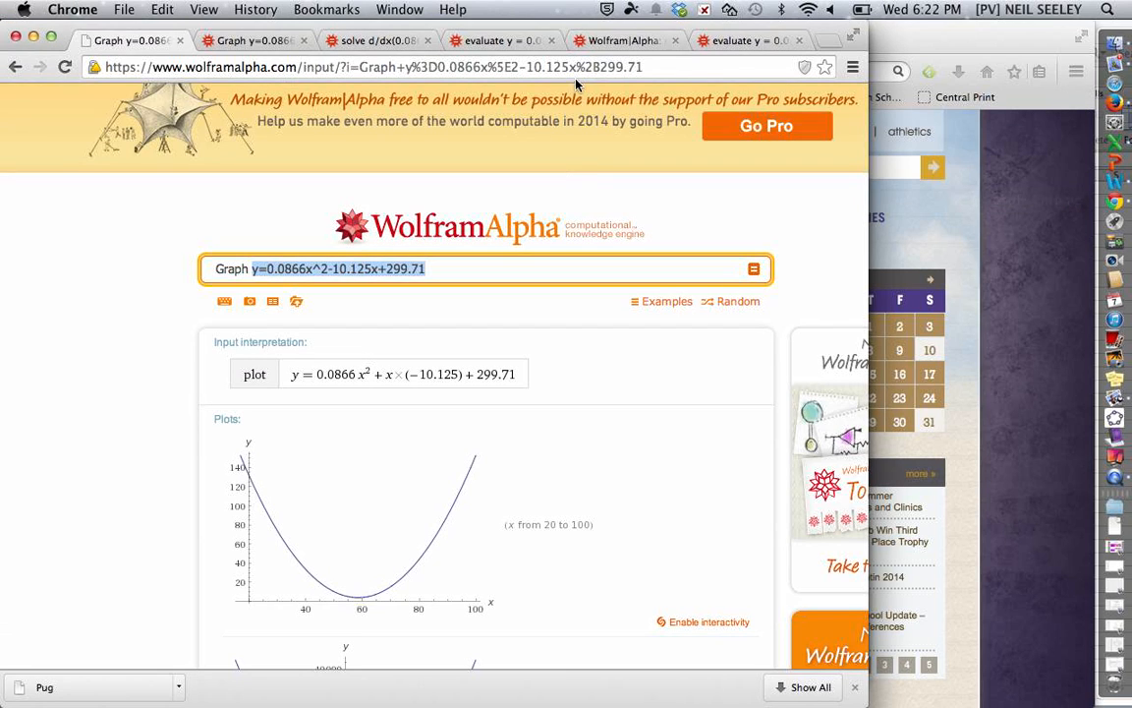
click(509, 41)
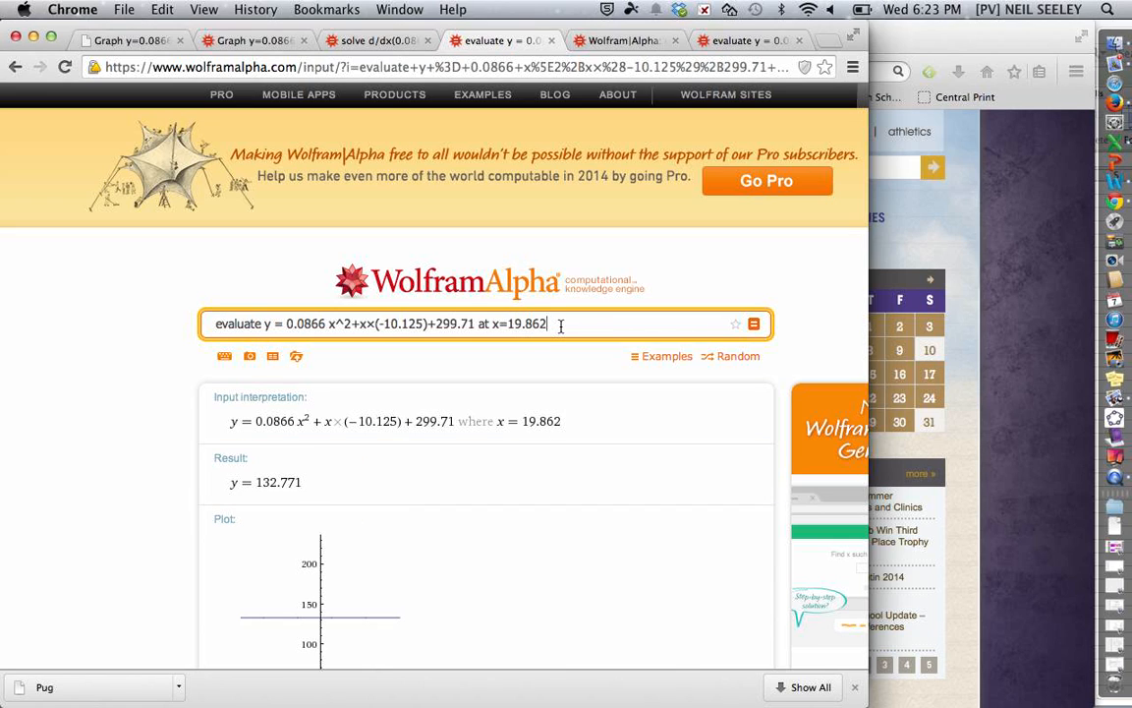
key(Return)
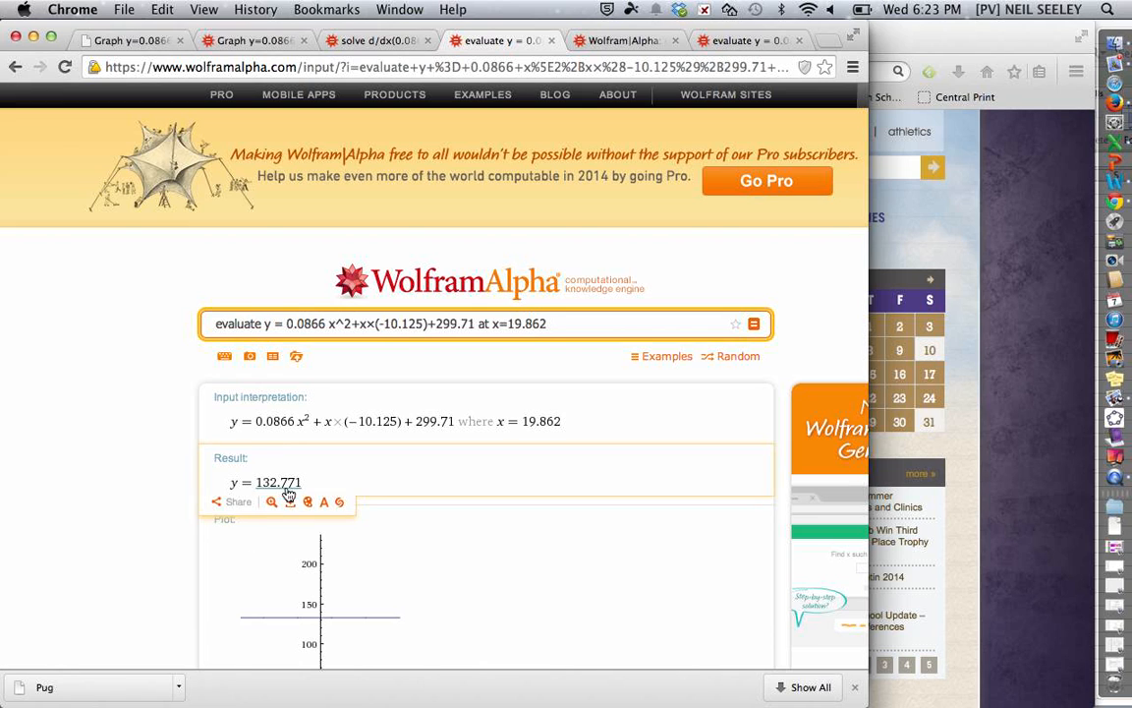
Switch to Word and finish the price line with "$132.77 for an apartment", adding extra space before the amount.
click(1117, 189)
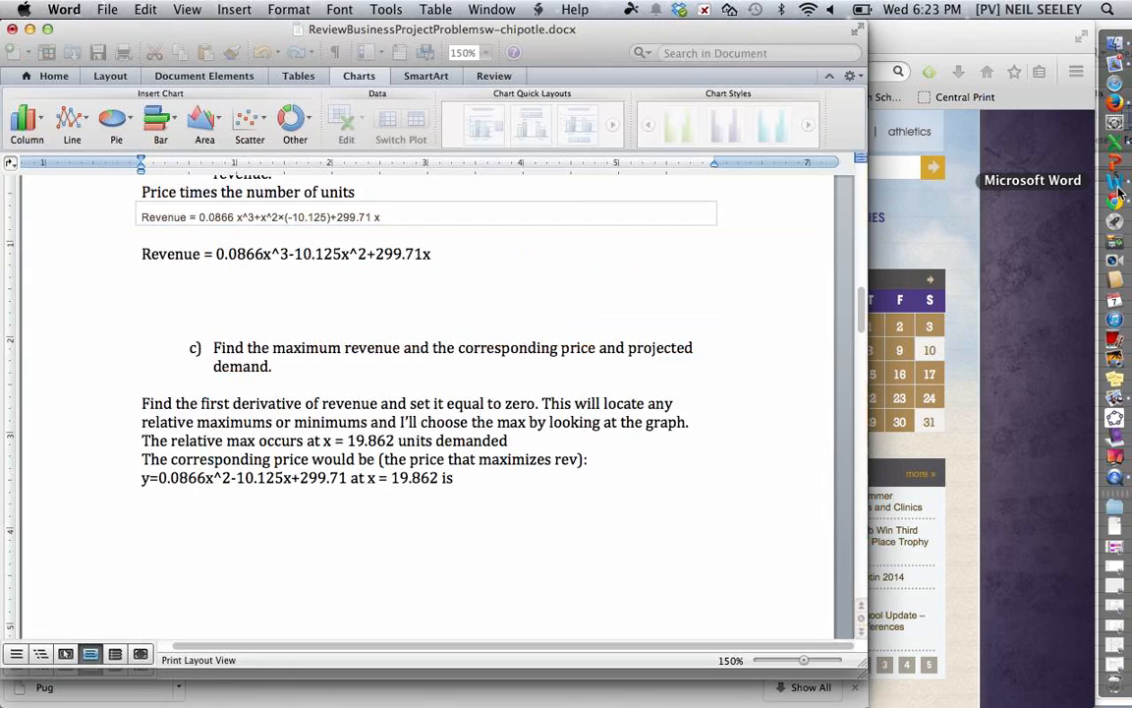
click(476, 478)
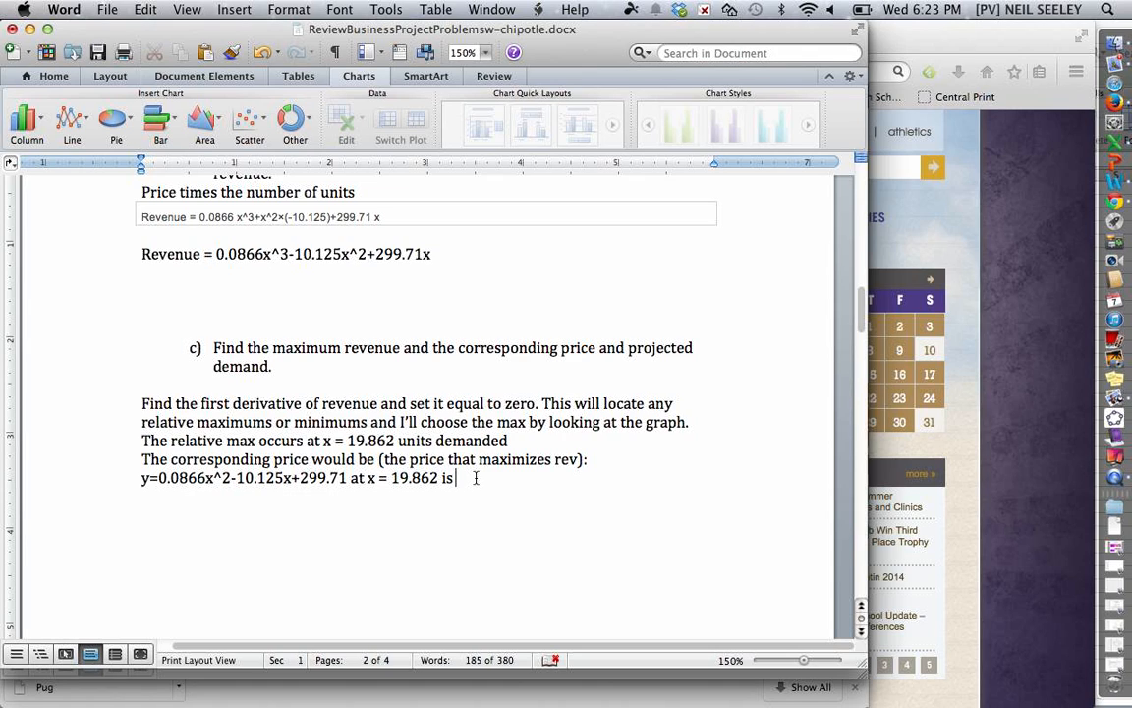
text($132)
text(.771)
key(BackSpace)
key(BackSpace)
text(for an apa)
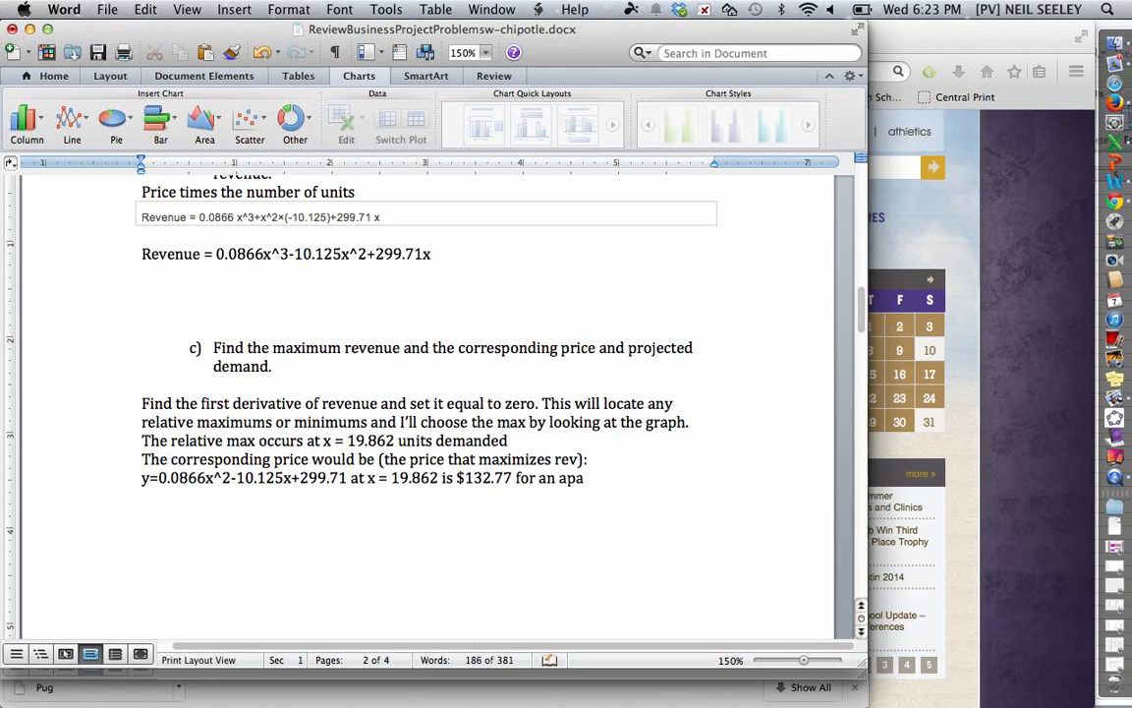
text(rtment)
click(457, 478)
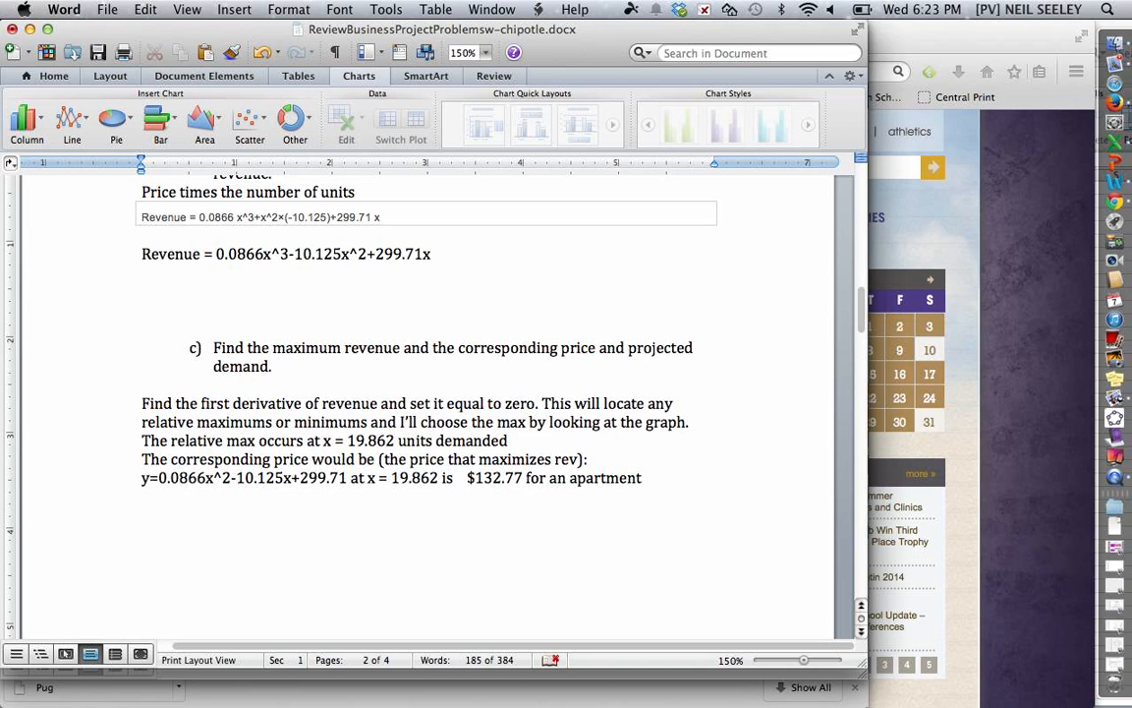
drag(466, 478, 640, 479)
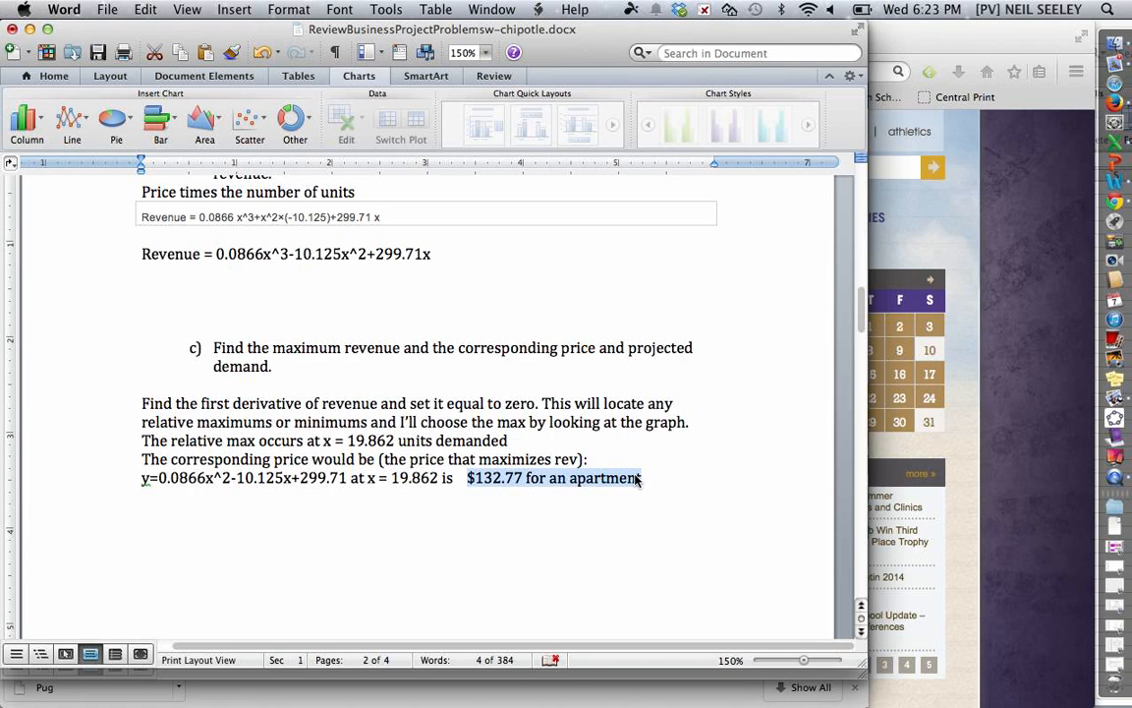
click(649, 479)
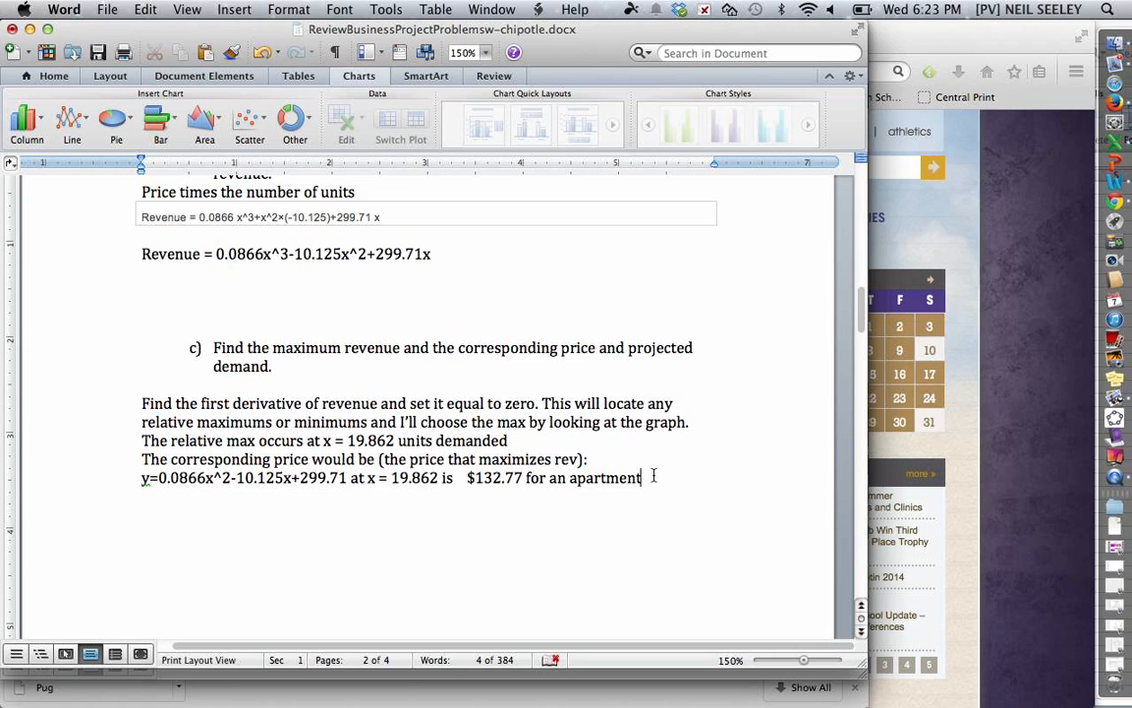
Go to question 2 on life expectancy and place the cursor in the answer space below part a).
scroll(509, 473, down, 1)
scroll(509, 472, down, 10)
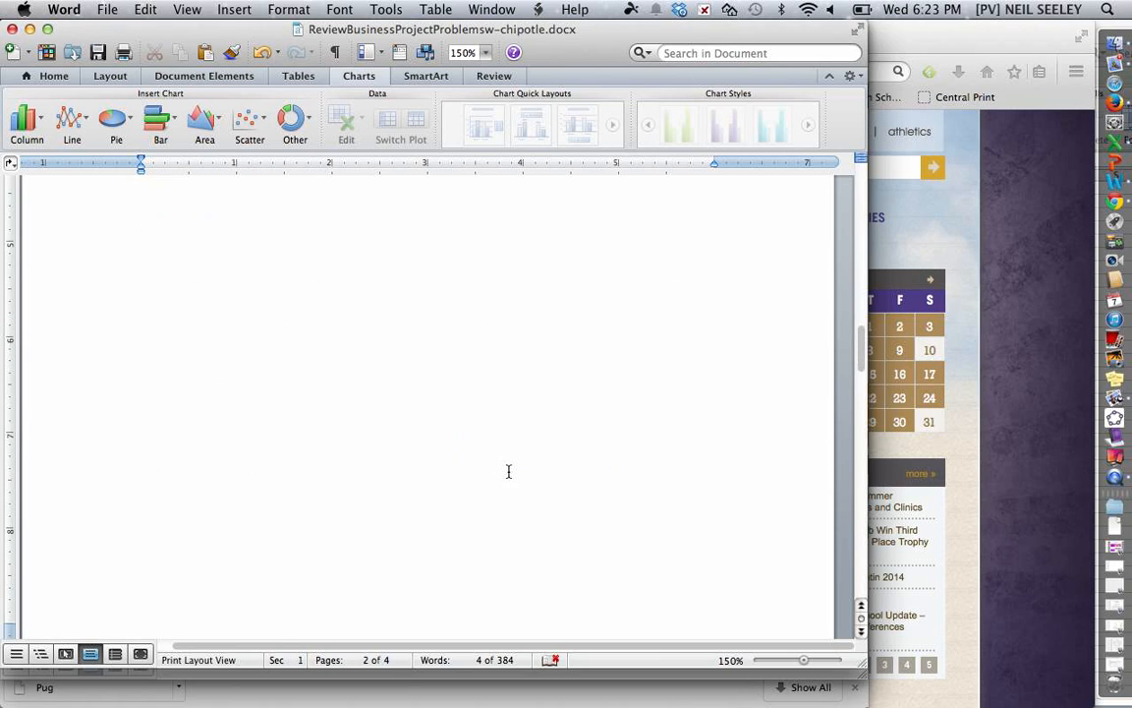
scroll(509, 471, down, 1)
click(510, 471)
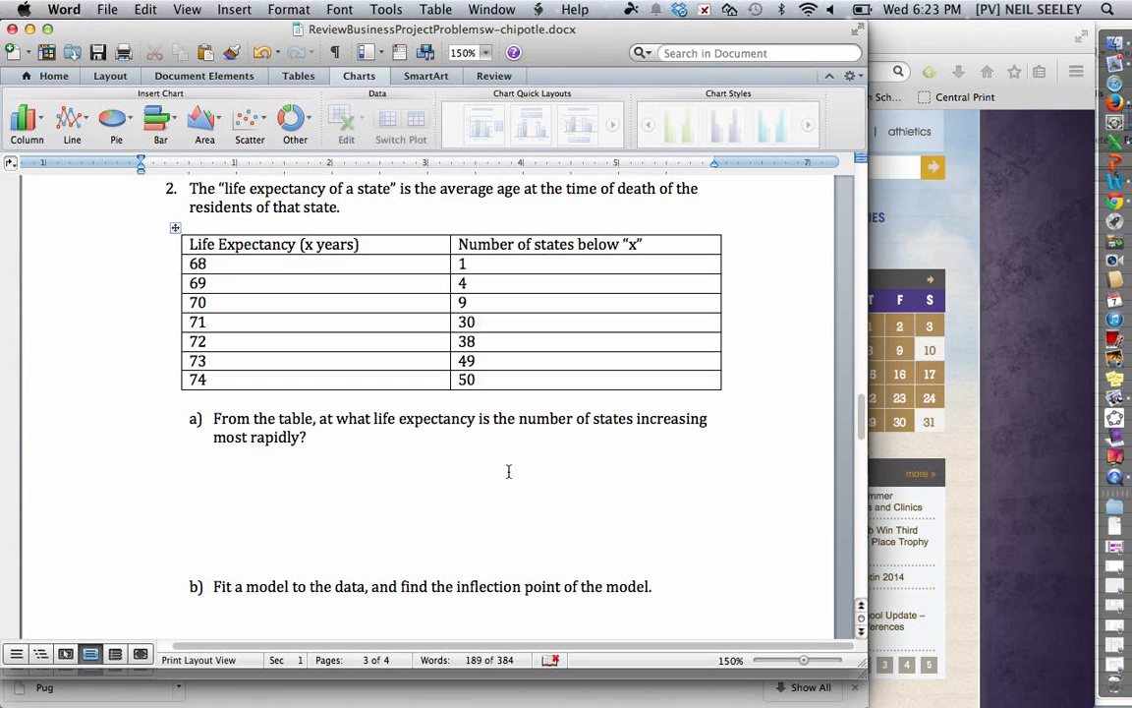